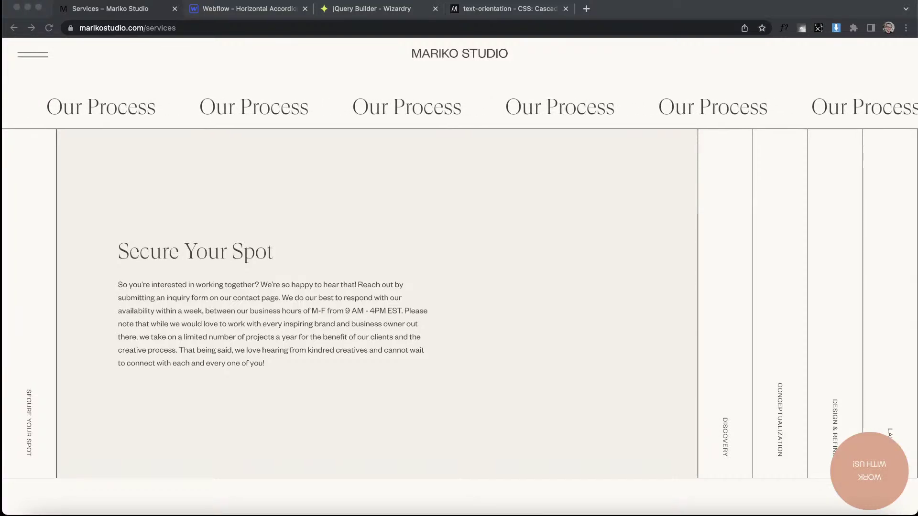
Try the reference accordion by expanding the Discovery, Conceptualization, Design & Refine and Launch panels.
click(703, 211)
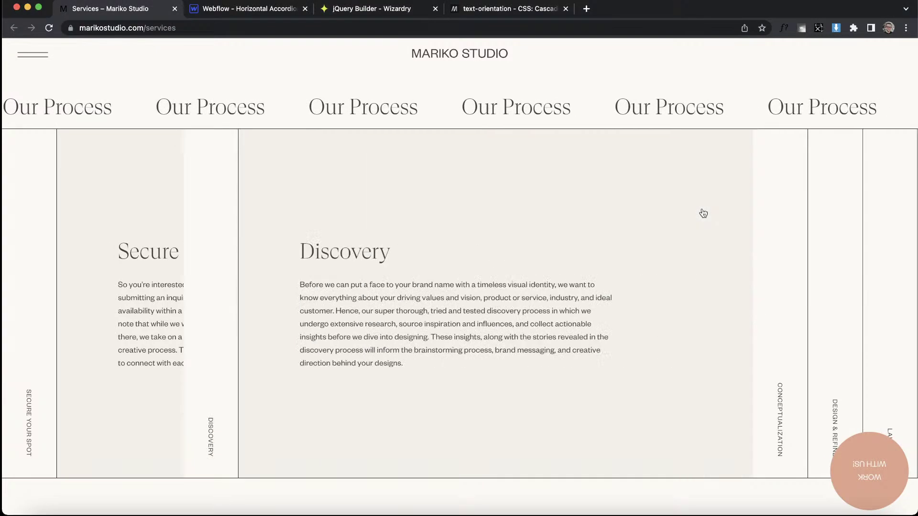
click(777, 220)
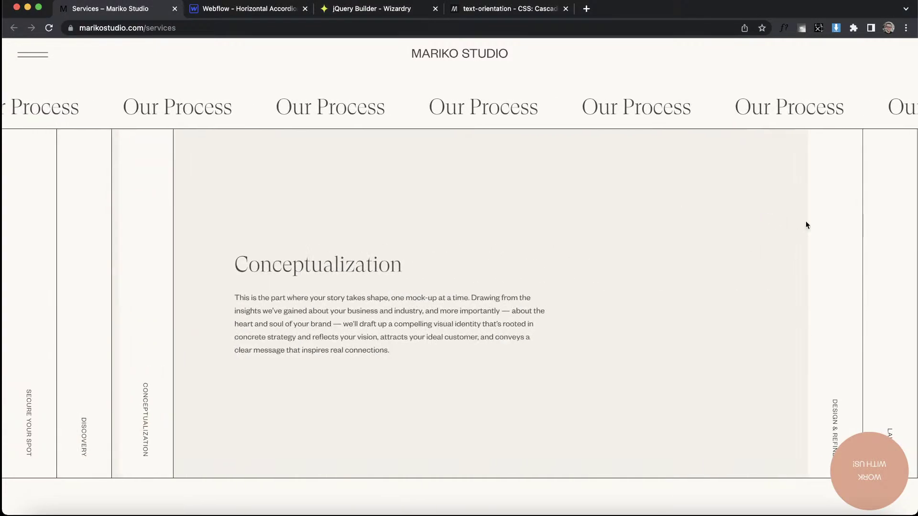
click(838, 232)
click(871, 227)
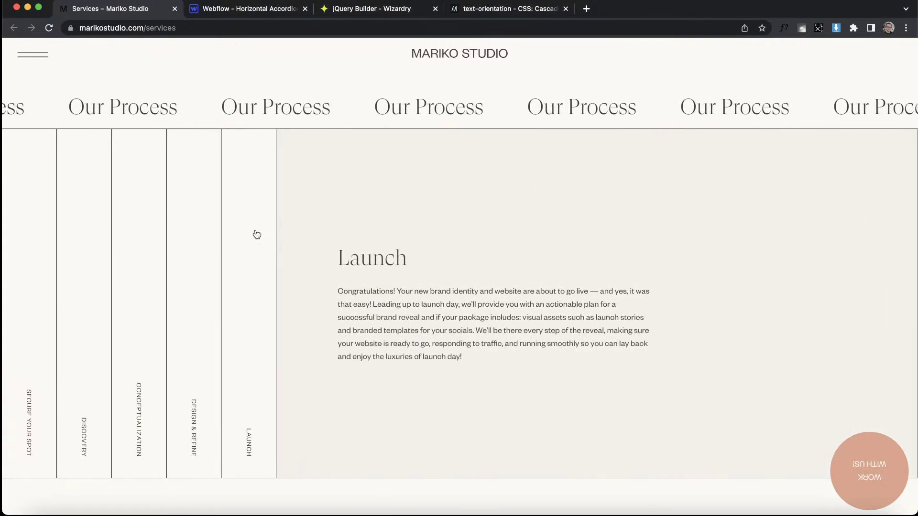
click(212, 237)
click(150, 235)
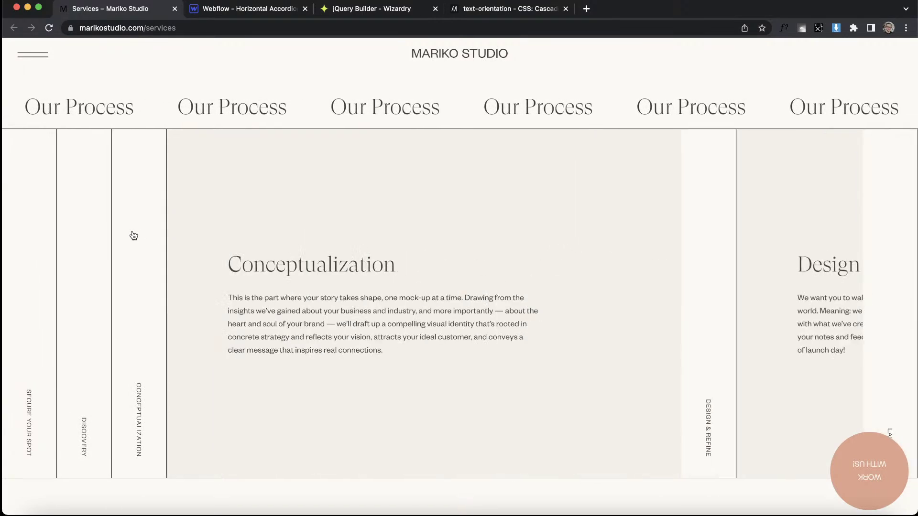
click(86, 236)
click(790, 221)
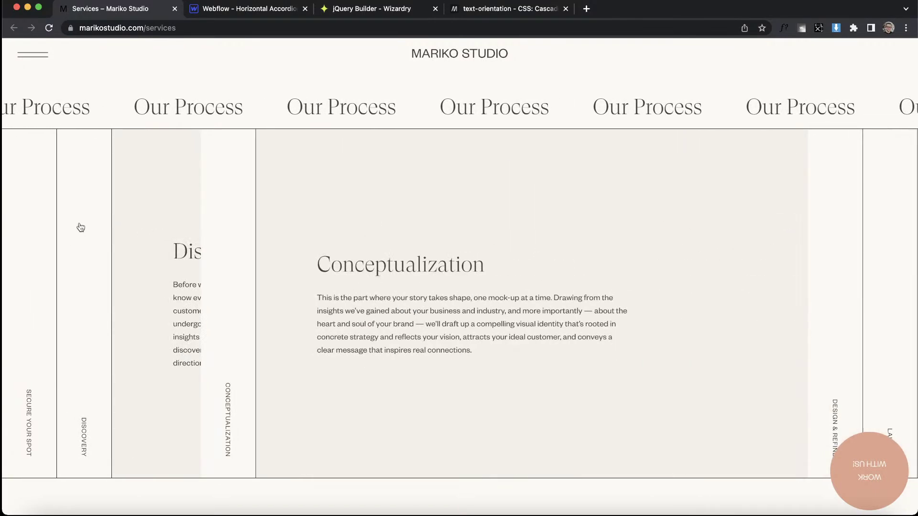
click(30, 237)
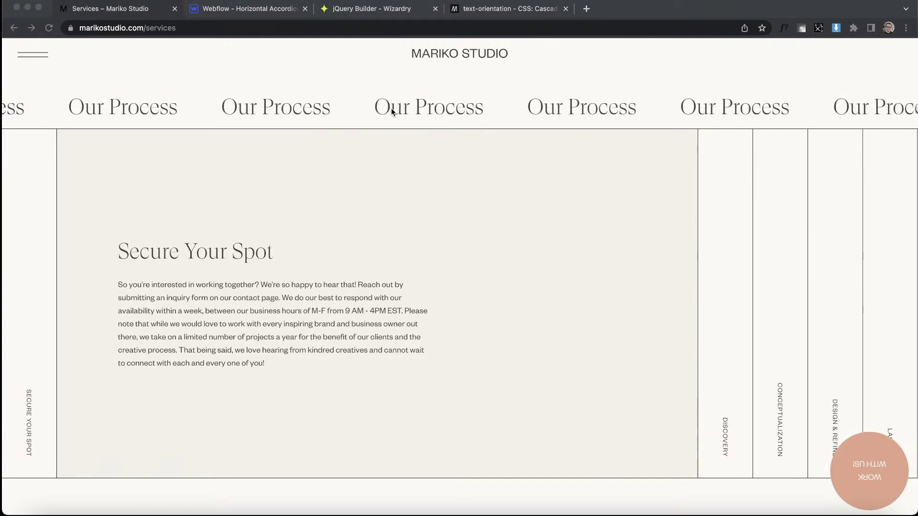
In the Webflow Designer, insert a Div Block inside main-wrapper.
click(328, 158)
click(234, 8)
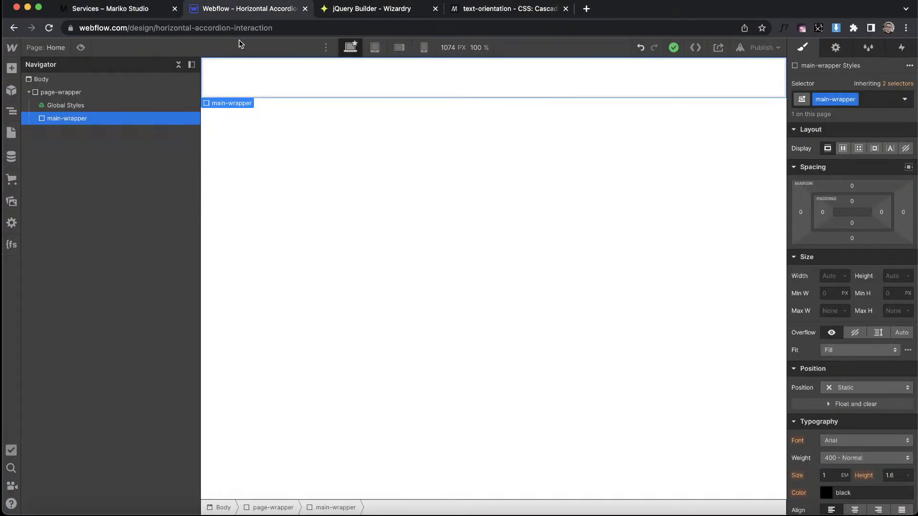
click(262, 180)
click(59, 118)
key(super+e)
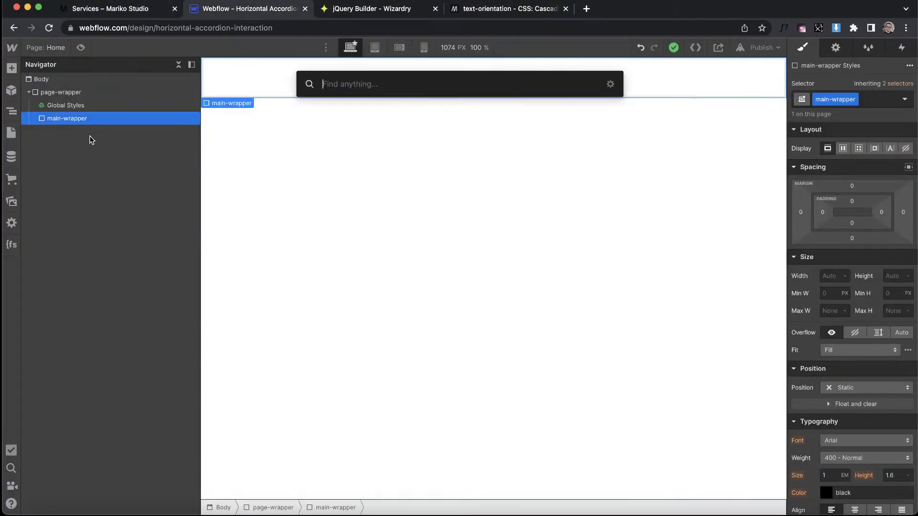
text(div)
key(Return)
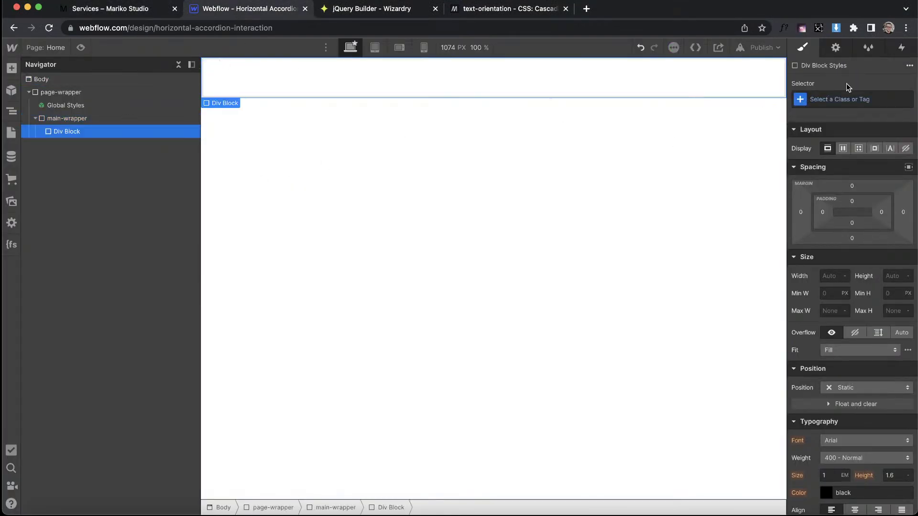
Give the new div class tab, 100% width, 100vh height and relative position.
click(846, 98)
text(tab)
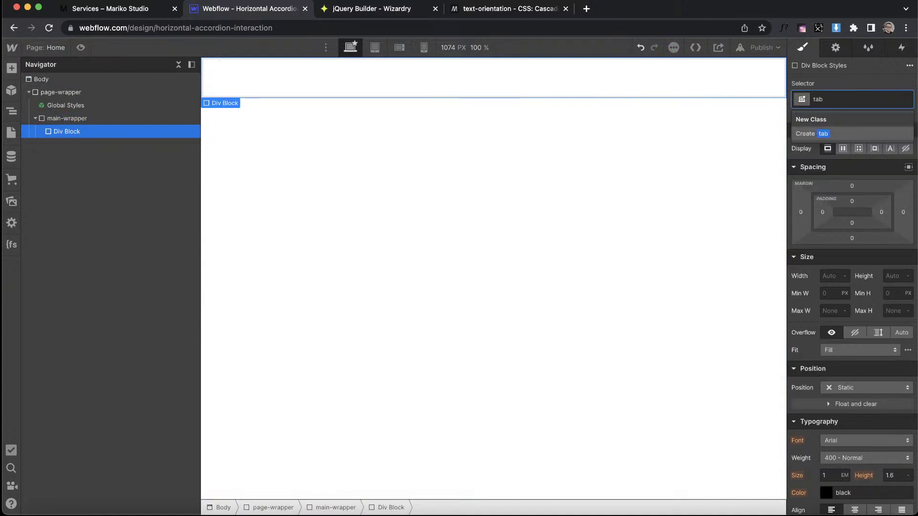
key(Return)
click(836, 277)
text(100)
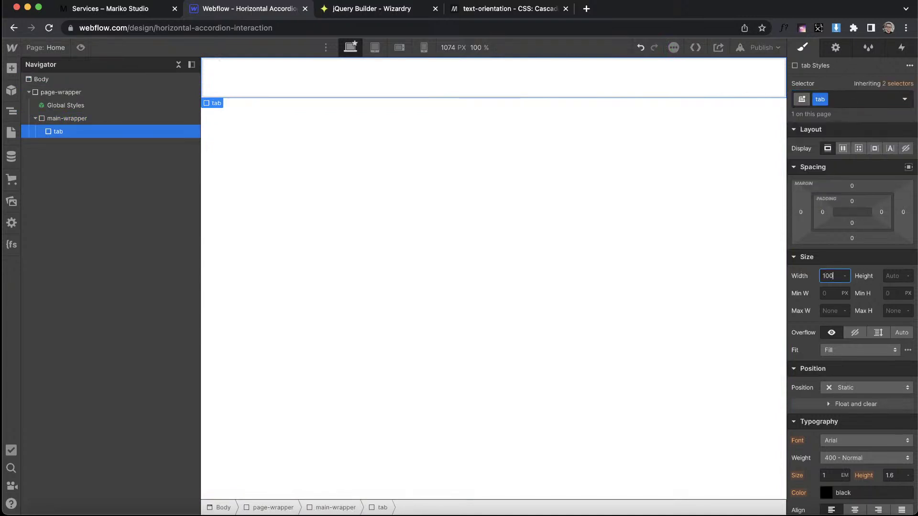
text(%)
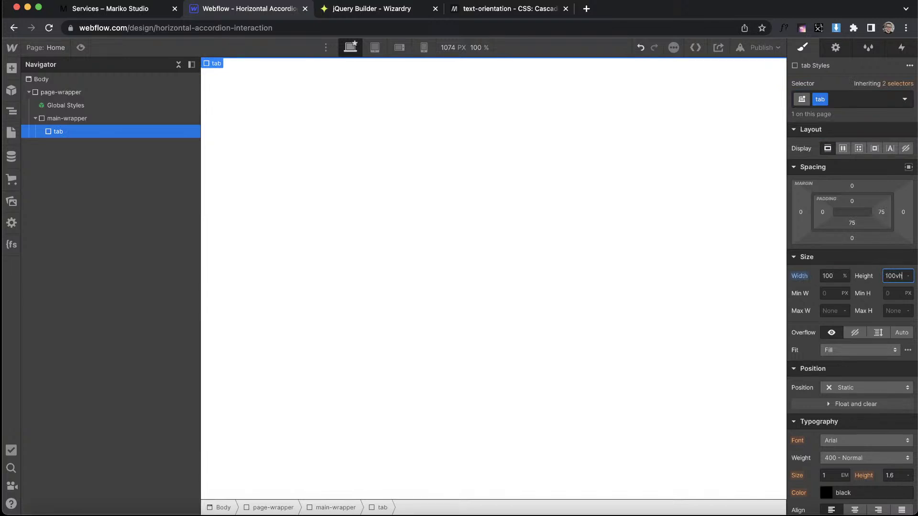
text(100vh)
key(Return)
scroll(836, 318, down, 2)
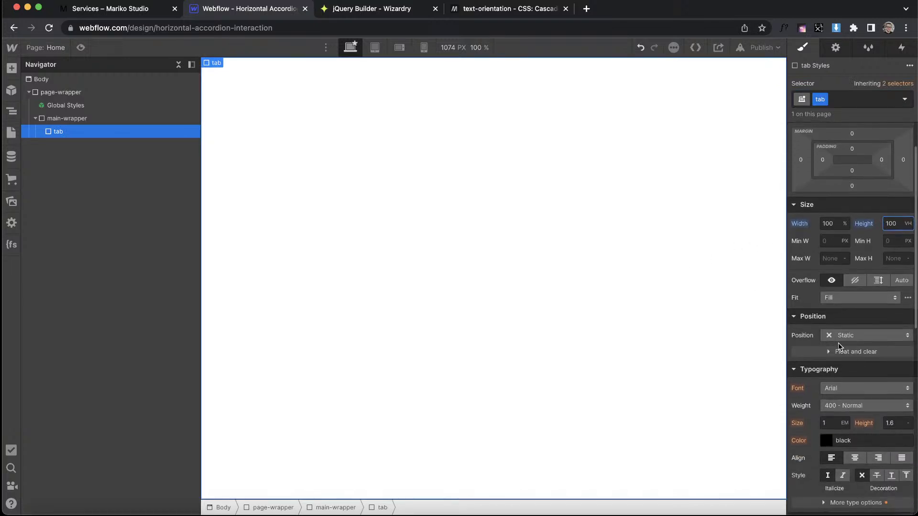
click(841, 335)
click(848, 350)
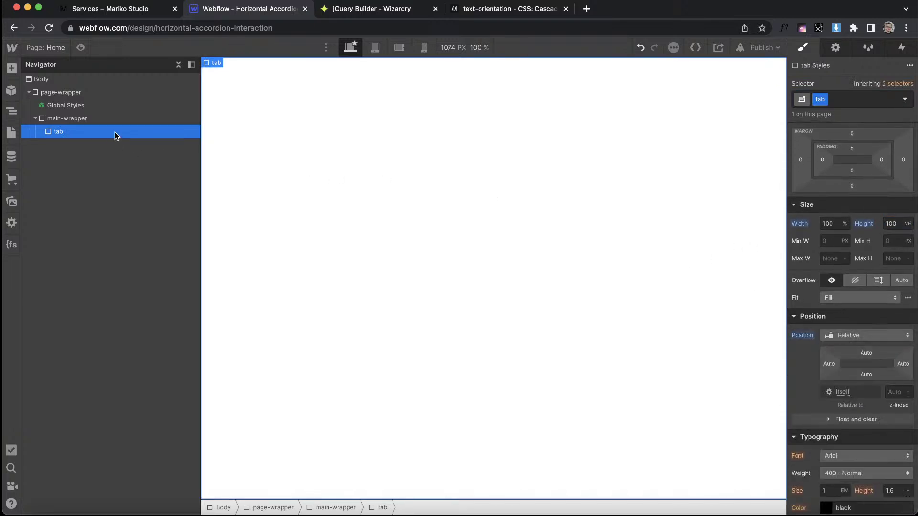
key(super+e)
Add a div inside tab, convert it to a Link Block and give it class tab_link.
text(div)
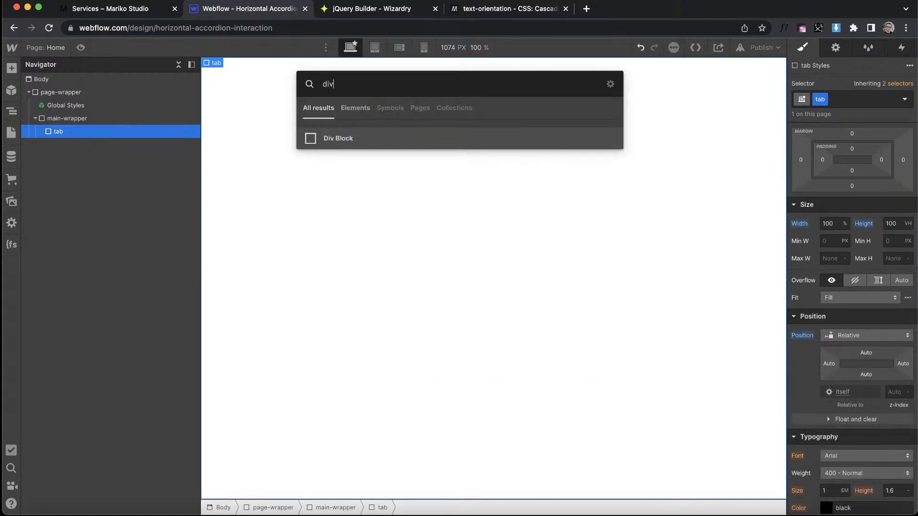
key(Return)
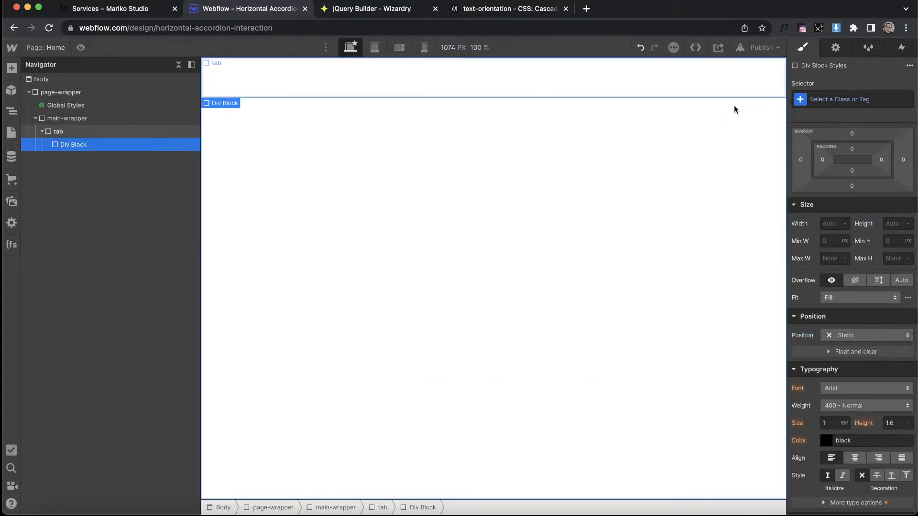
right_click(231, 102)
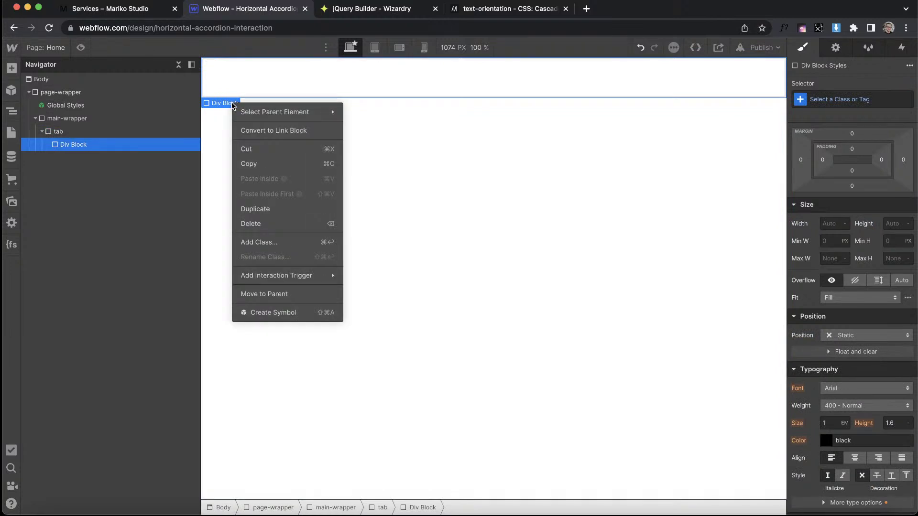
click(269, 128)
click(811, 101)
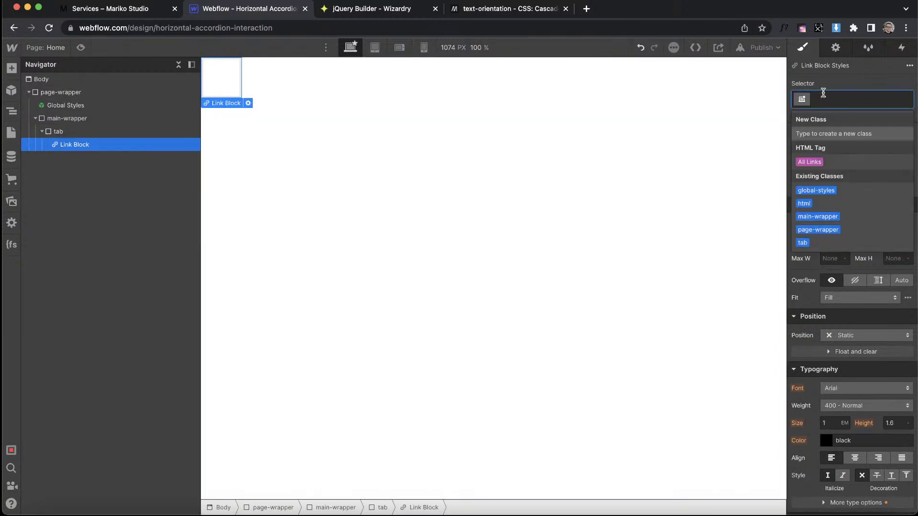
text(tab_)
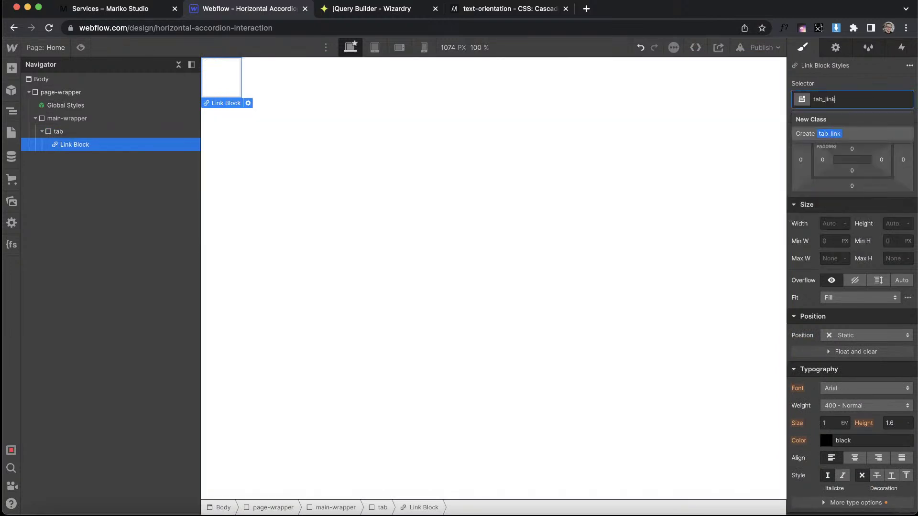
text(link)
key(Return)
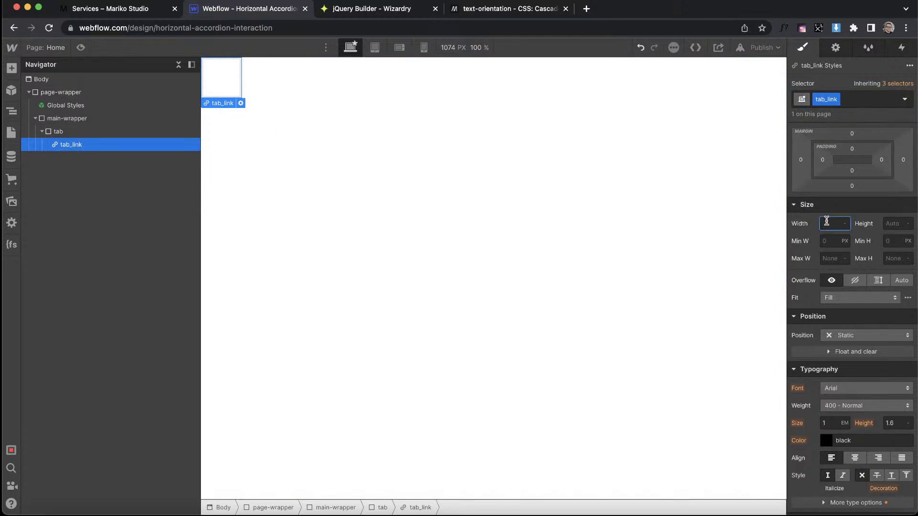
Give tab_link 1.8em padding and a solid right border.
click(852, 149)
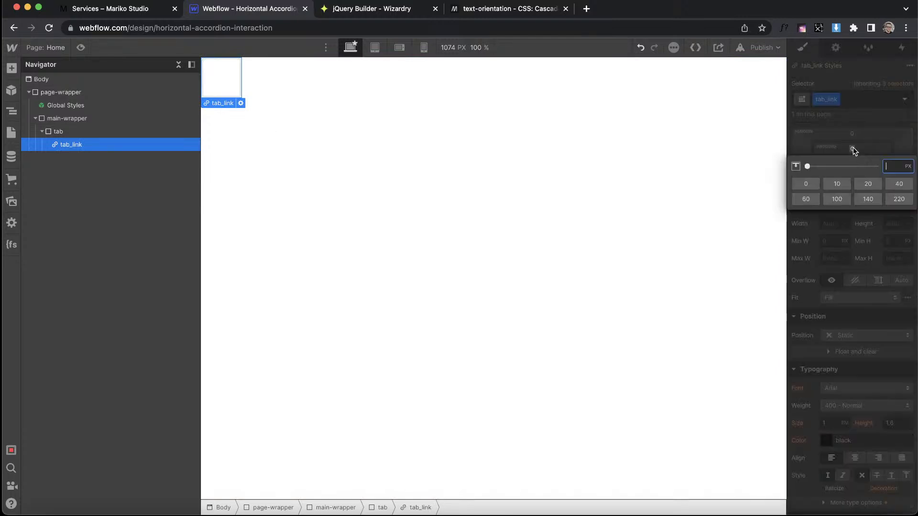
text(1.8em)
key(Return)
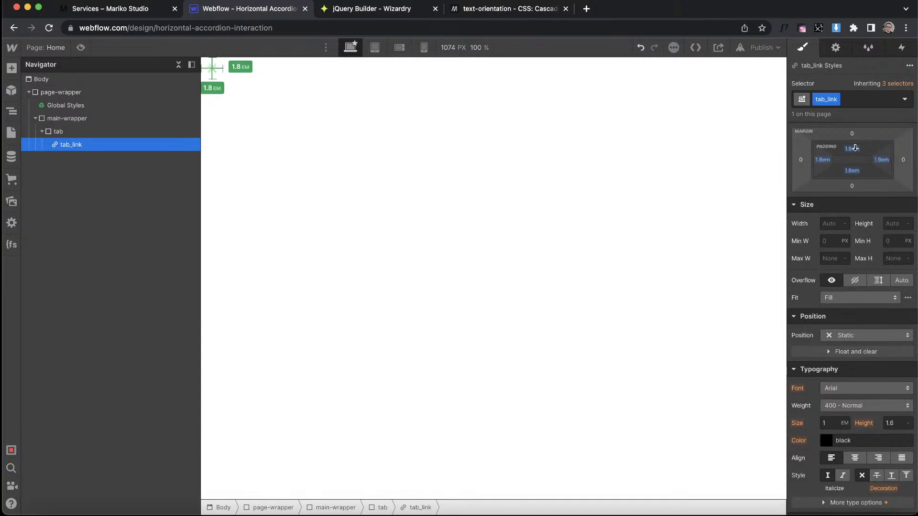
scroll(823, 280, down, 6)
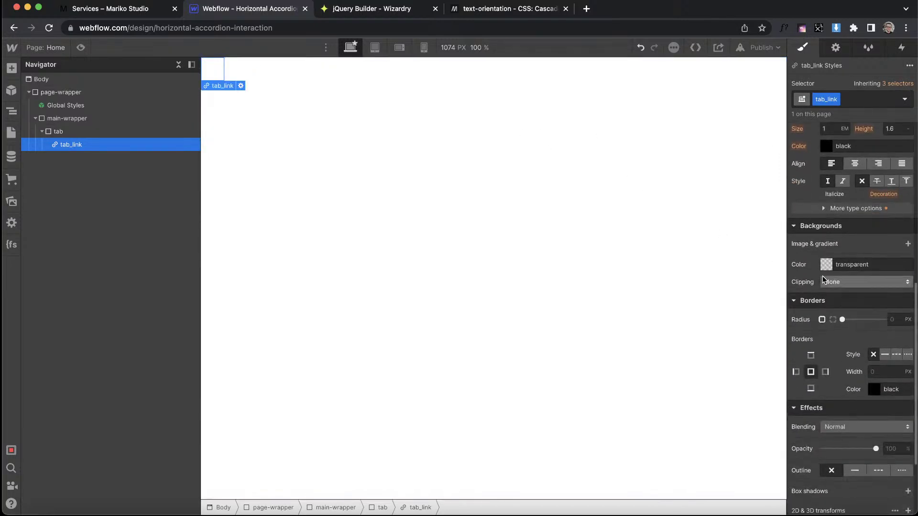
scroll(823, 280, down, 3)
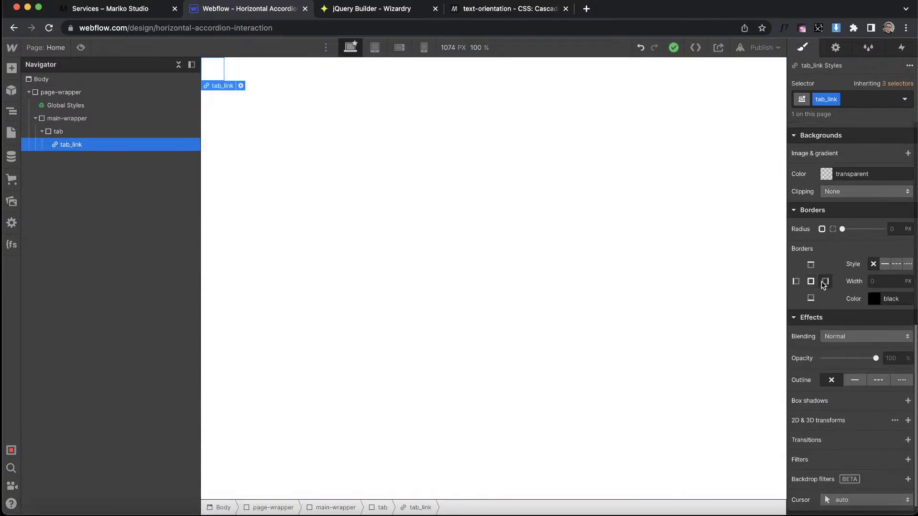
text(1)
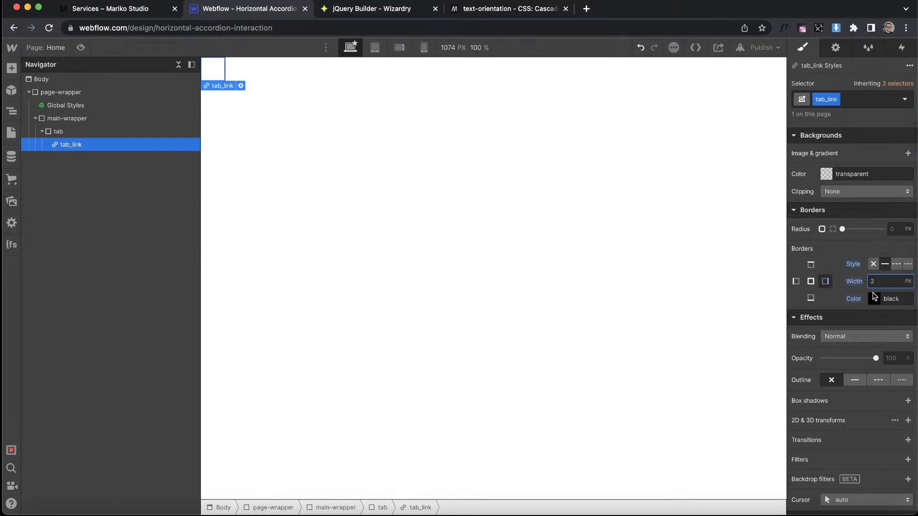
Add a div with class tab_content inside tab, beside tab_link.
click(101, 131)
key(super+e)
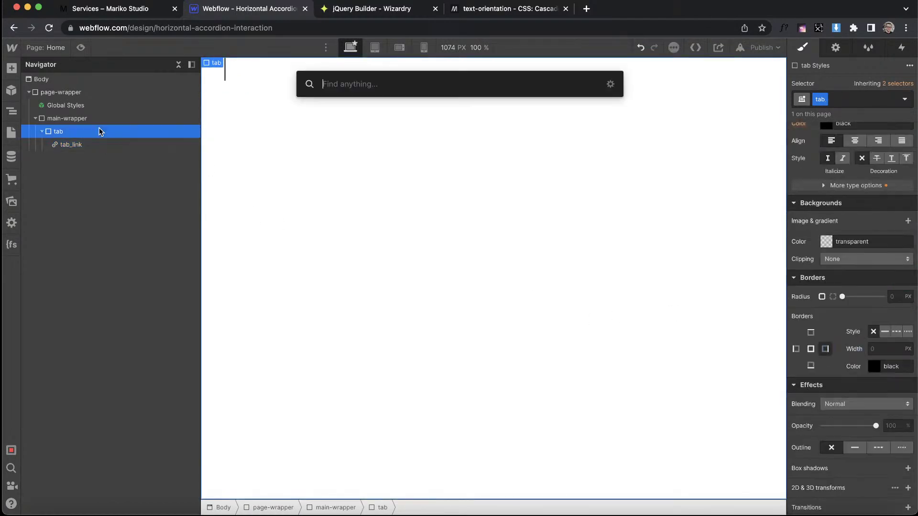
text(div)
key(Return)
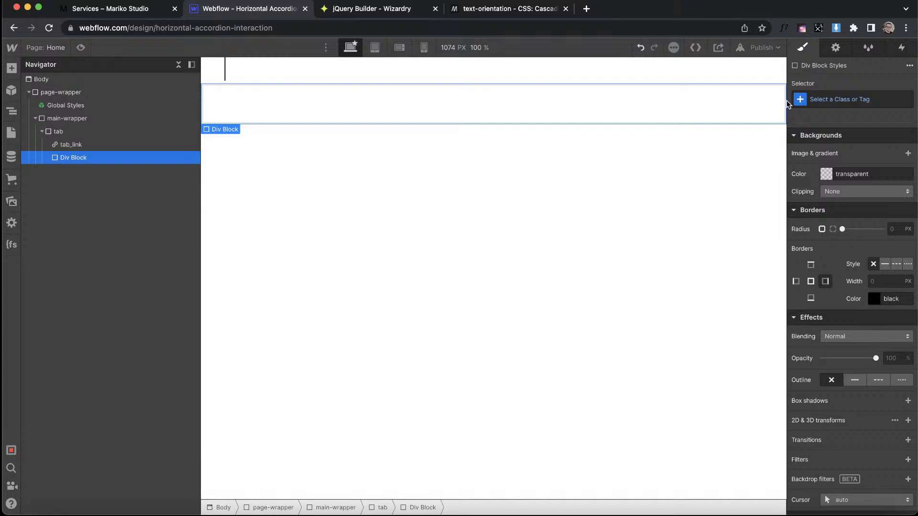
click(845, 99)
text(tab_c)
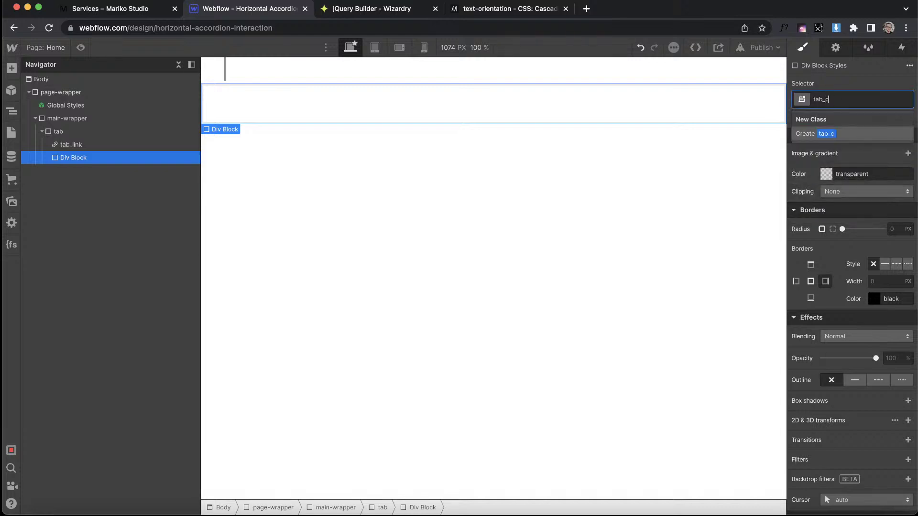
text(ontent)
key(Return)
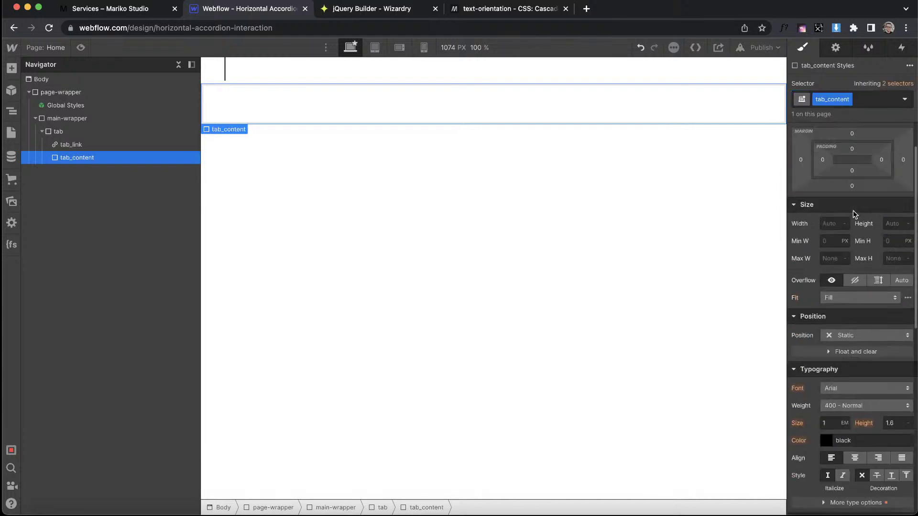
Set tab to Display Flex with Align Stretch so its children fill its height.
click(88, 130)
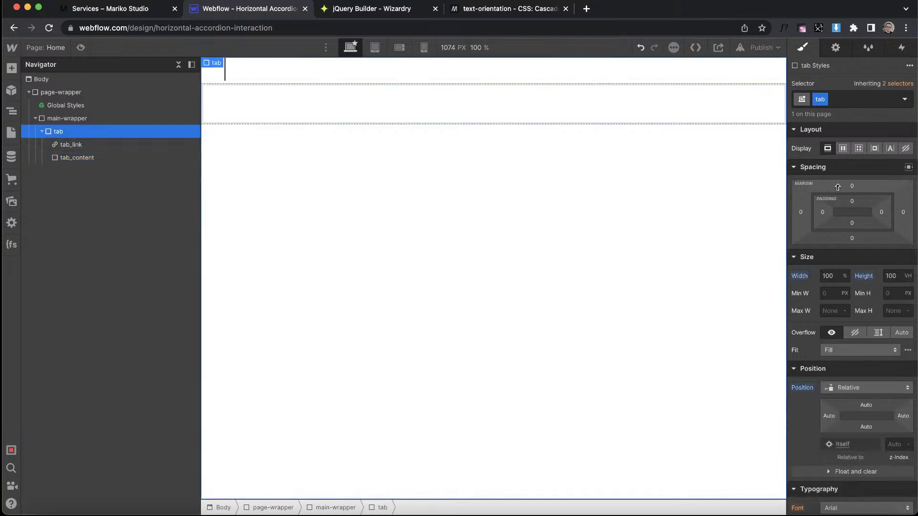
click(843, 148)
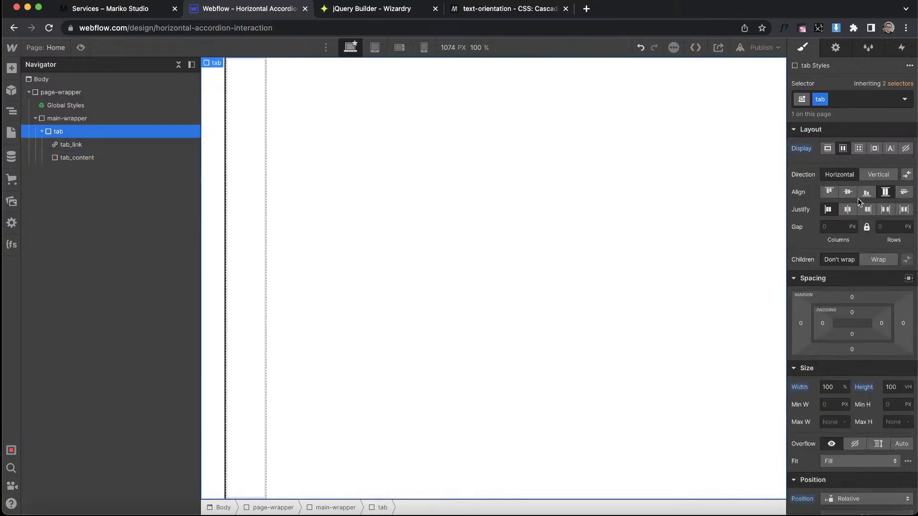
click(884, 191)
click(78, 145)
Insert a paragraph with class tab_link-title inside tab_link, undoing a mistaken heading.
key(super+e)
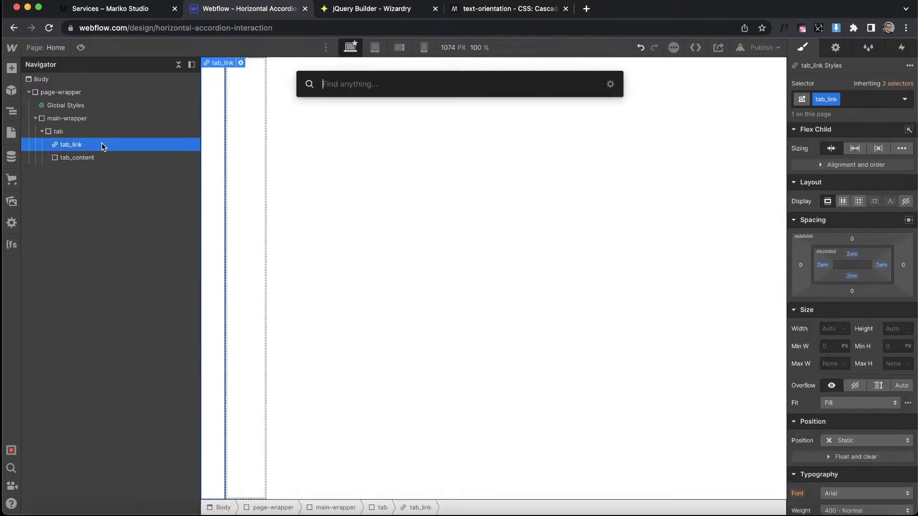
text(head)
key(Return)
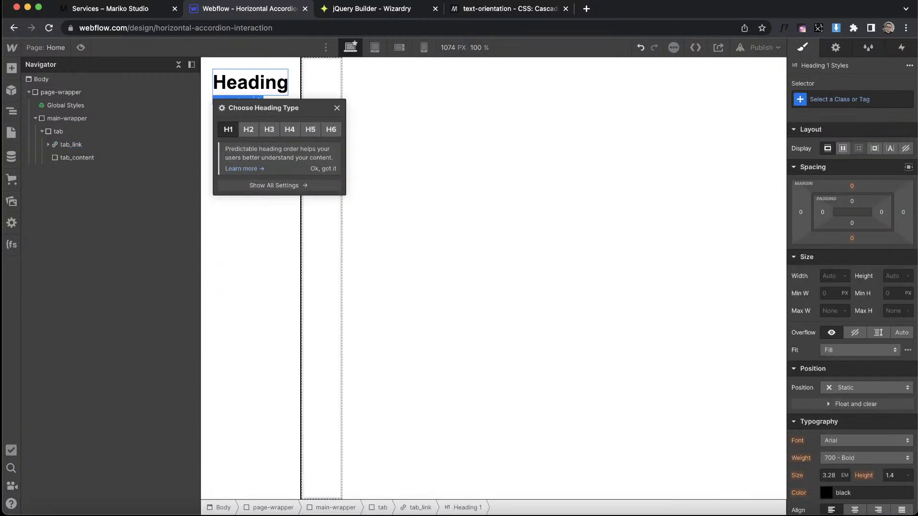
key(super+z)
click(217, 81)
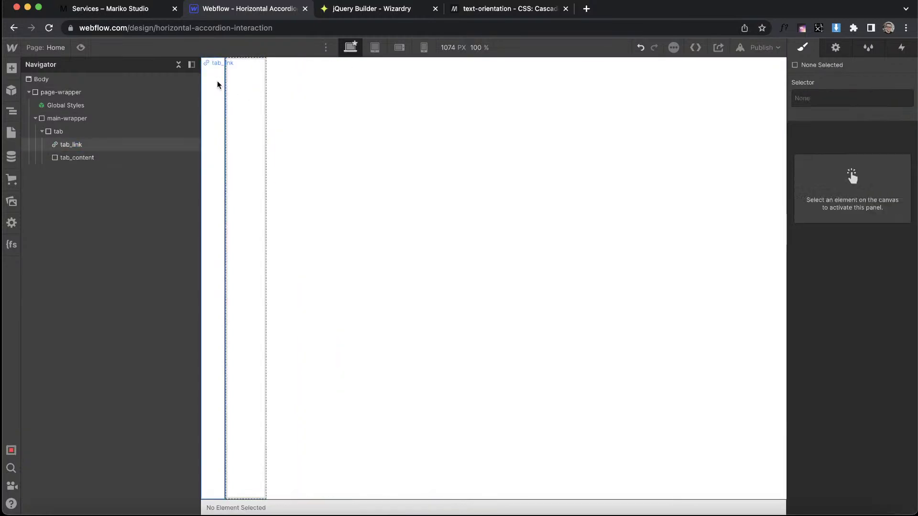
key(super+e)
text(para)
key(Return)
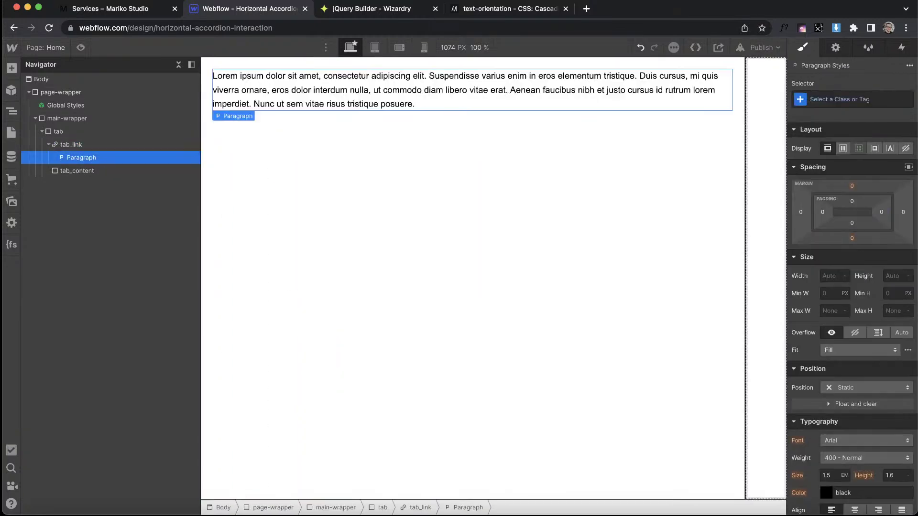
key(super+Return)
text(tab)
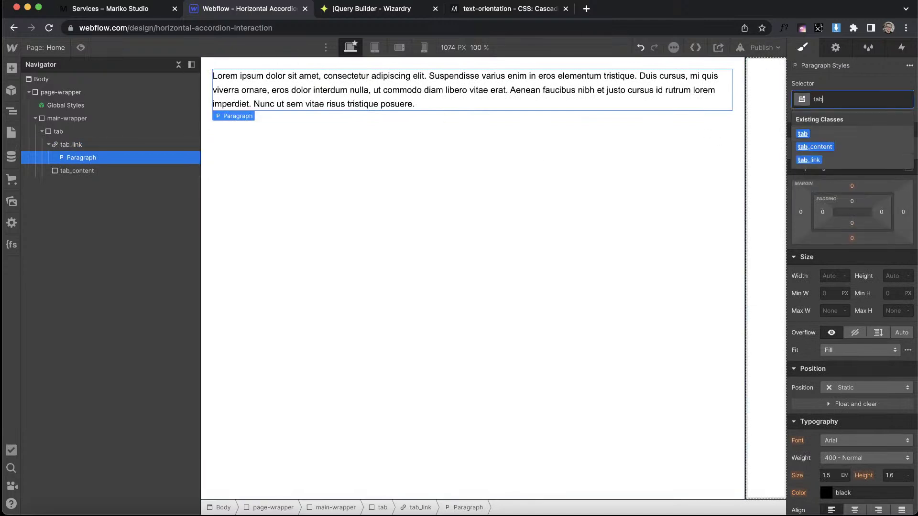
text(_link-title)
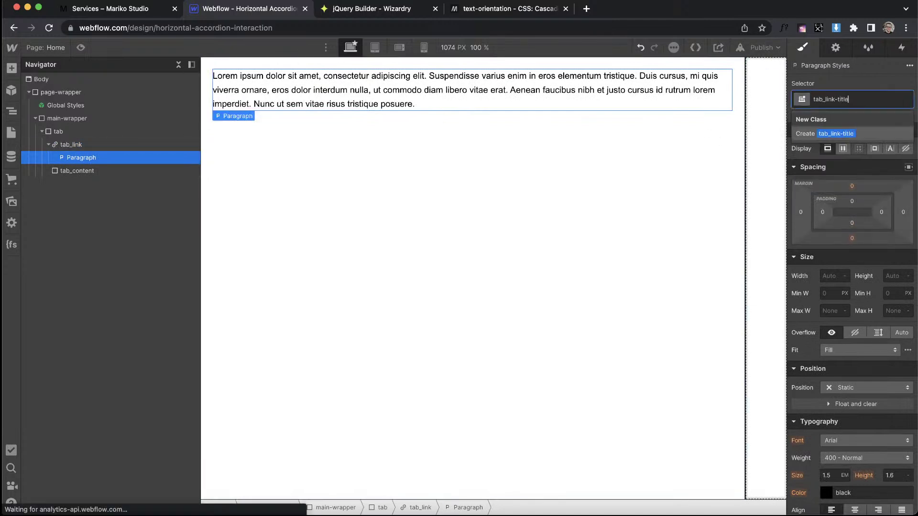
key(Return)
Change the paragraph's text to '1st Tab Content'.
double_click(454, 91)
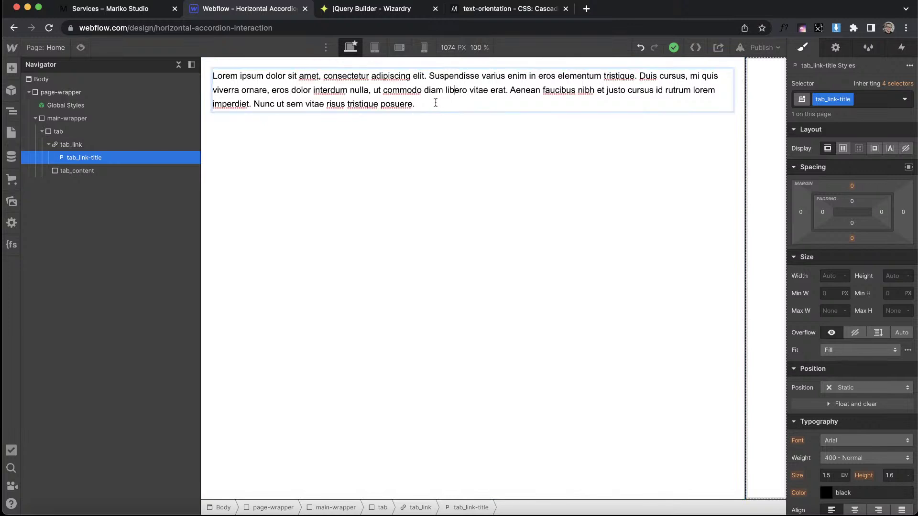
drag(435, 103, 216, 80)
text(1)
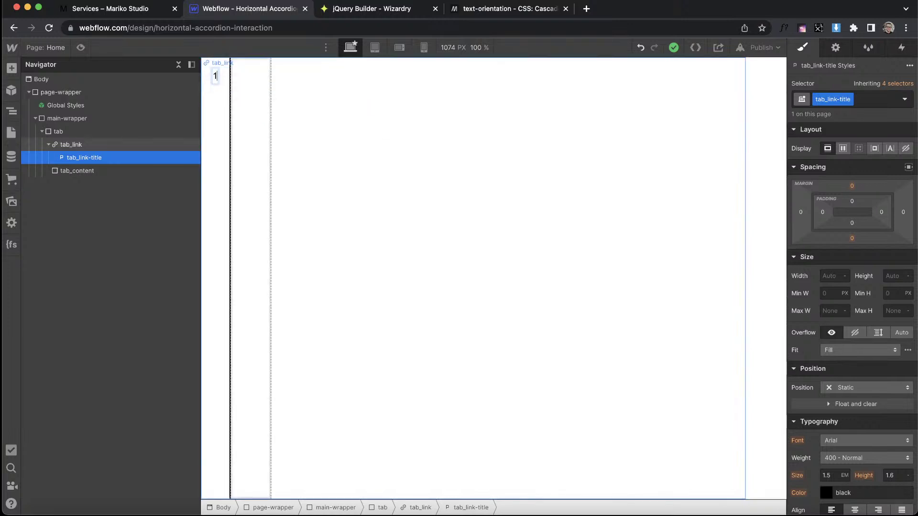
text(st Ta)
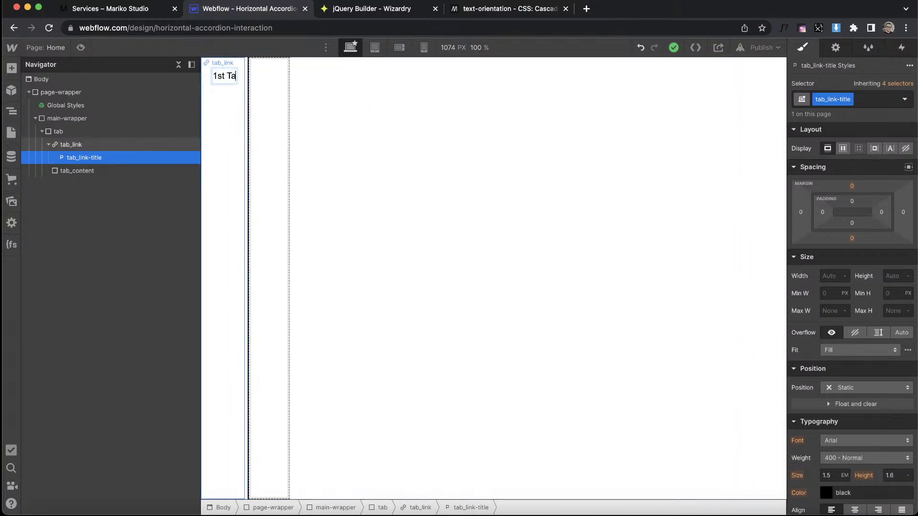
text(b COnt)
key(BackSpace)
key(BackSpace)
key(BackSpace)
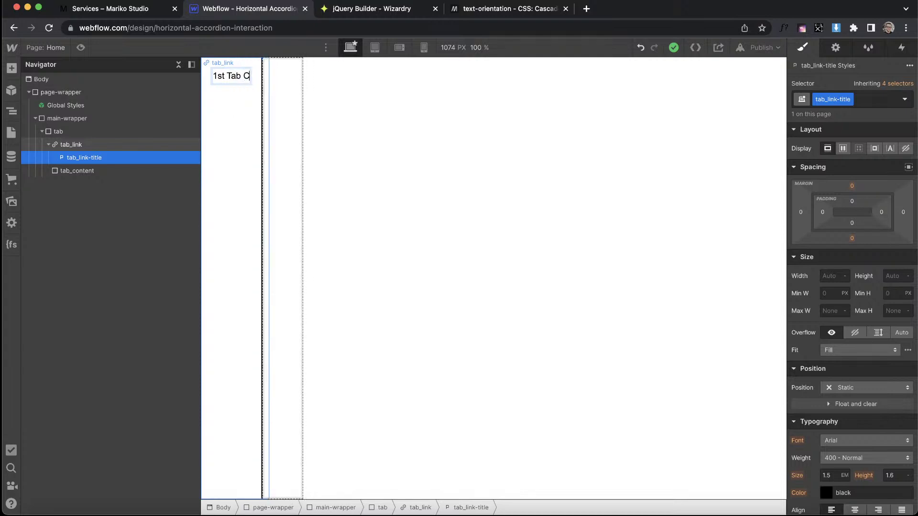
text(ontent)
click(234, 143)
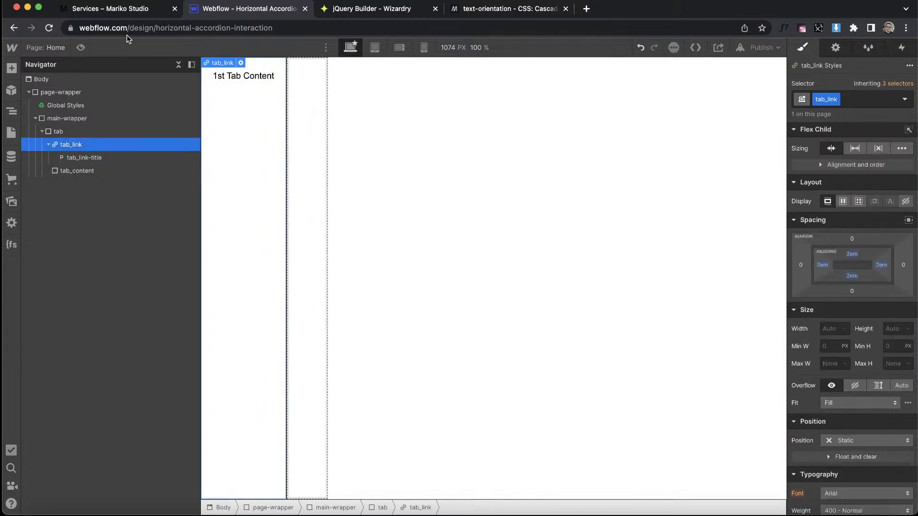
From MDN's first text-orientation demo, copy the writing-mode: vertical-rl and text-orientation: mixed lines.
click(127, 9)
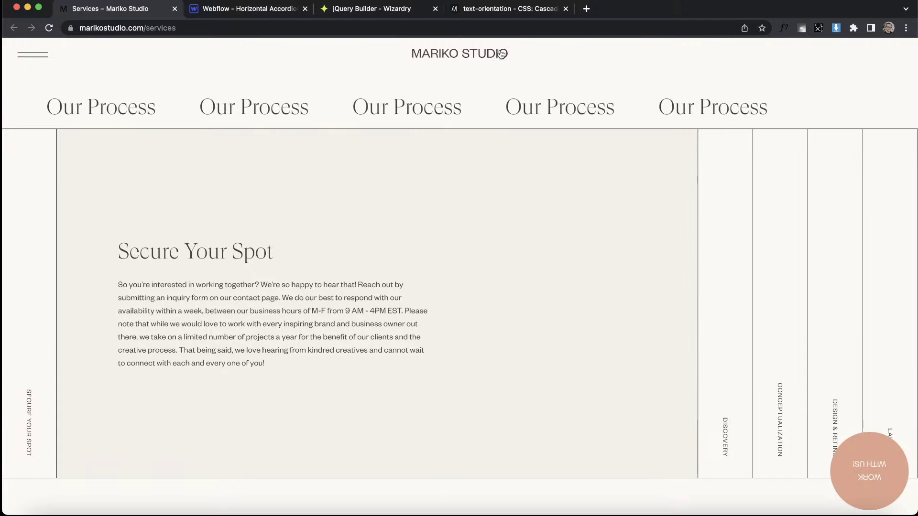
click(493, 10)
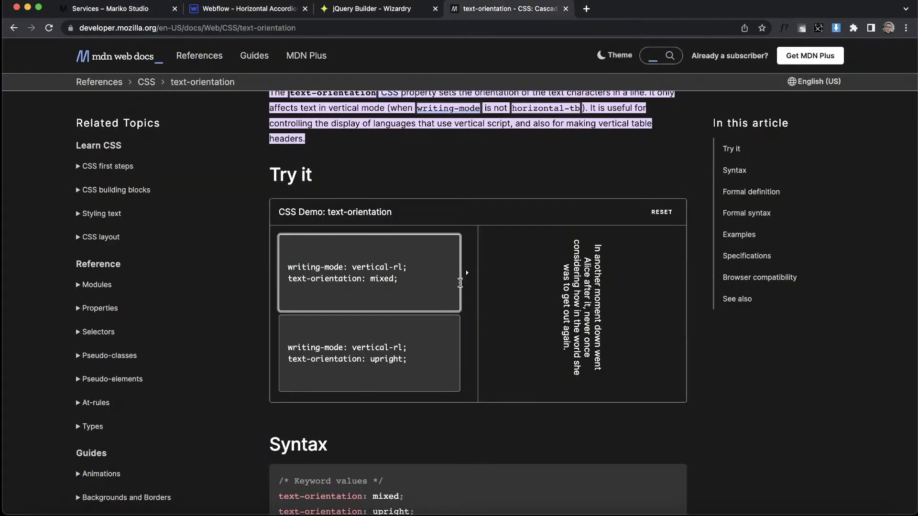
click(411, 277)
key(super+a)
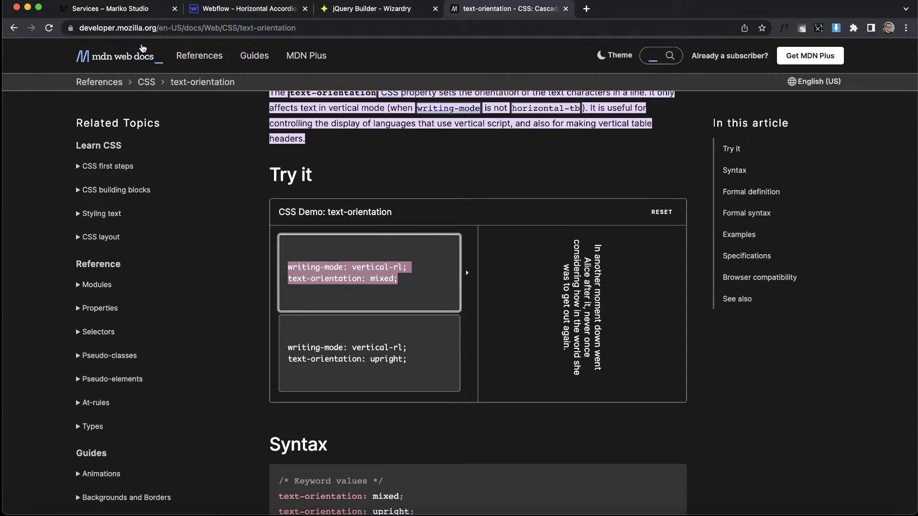
Paste the copied declarations into a .tab_link-title rule in the Global Styles embed and save.
click(244, 8)
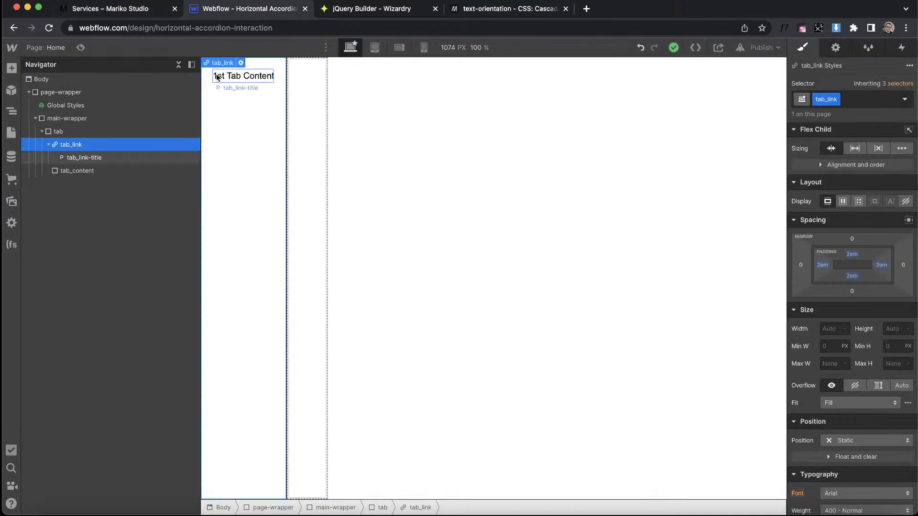
double_click(99, 106)
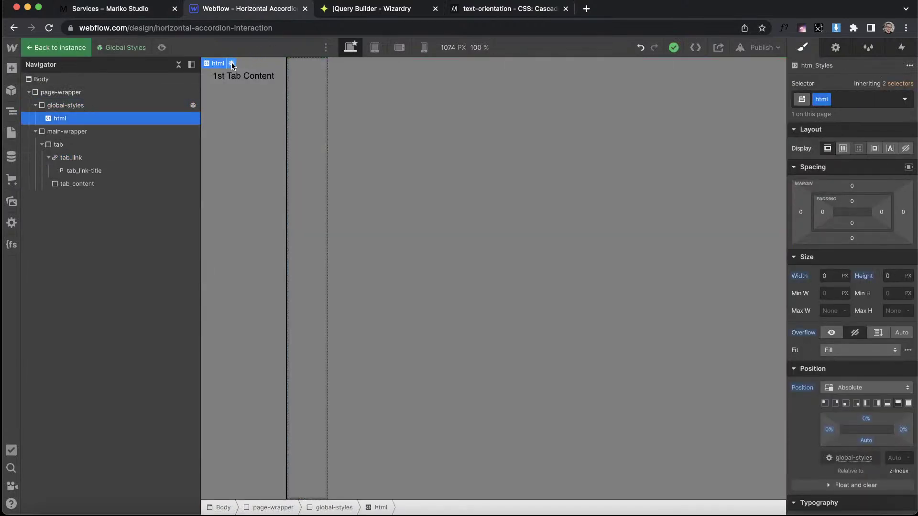
click(231, 63)
key(super+v)
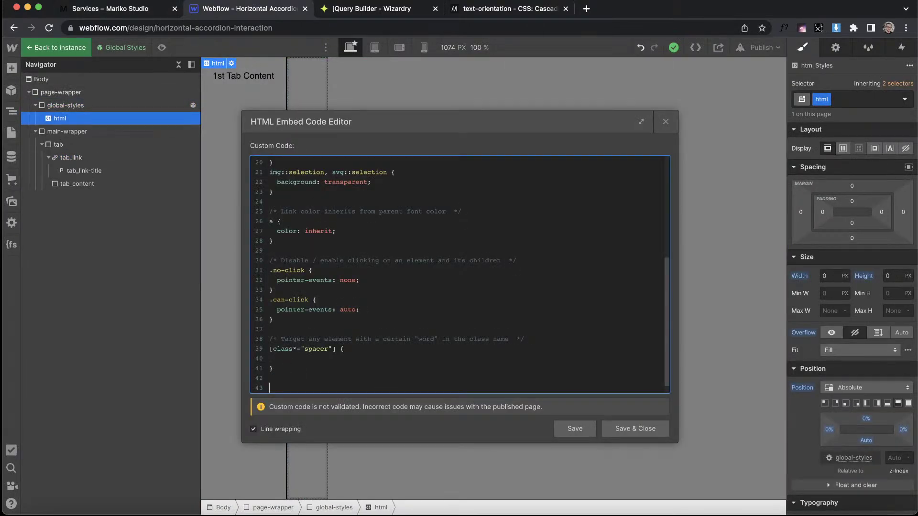
key(super+z)
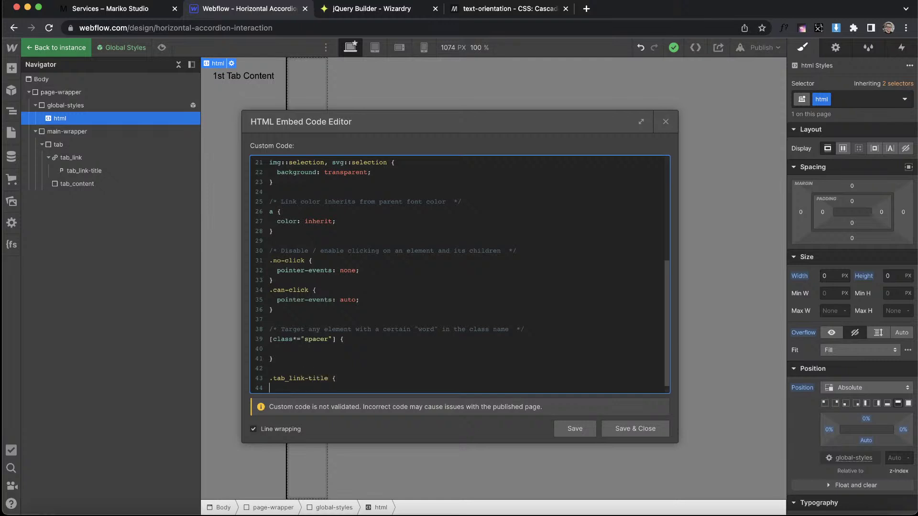
key(Return)
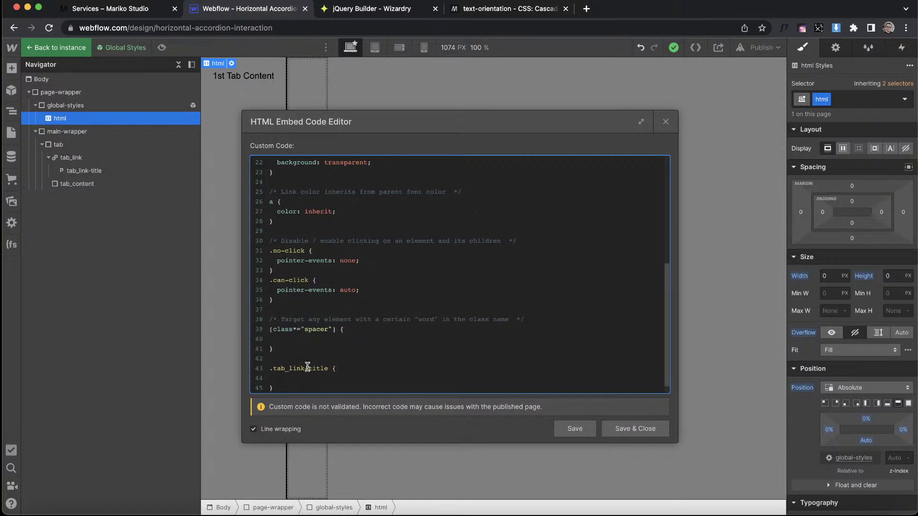
key(super+v)
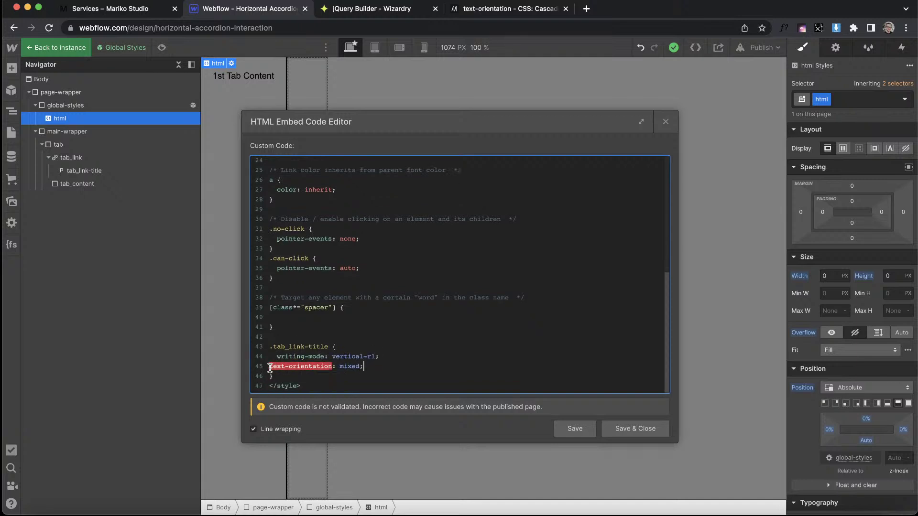
click(269, 367)
key(Tab)
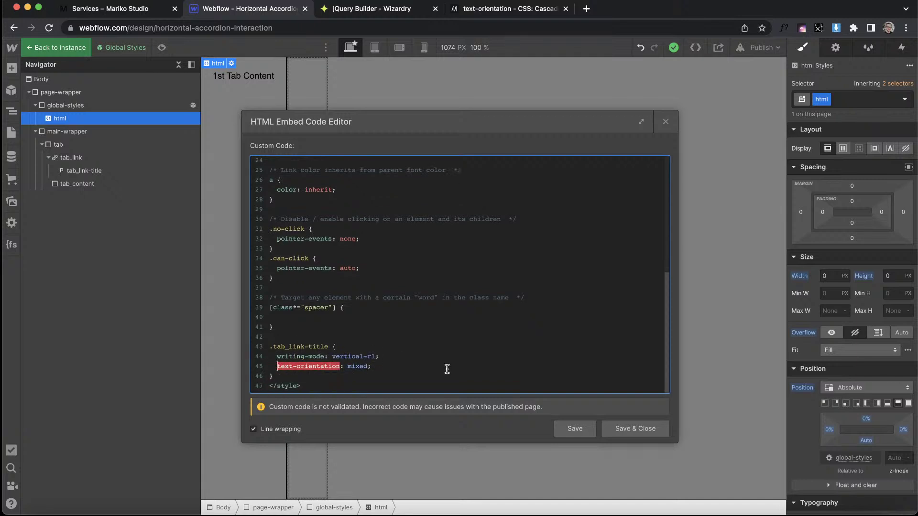
click(654, 429)
Set tab_link to Display Flex with Align End and Justify Center.
click(234, 123)
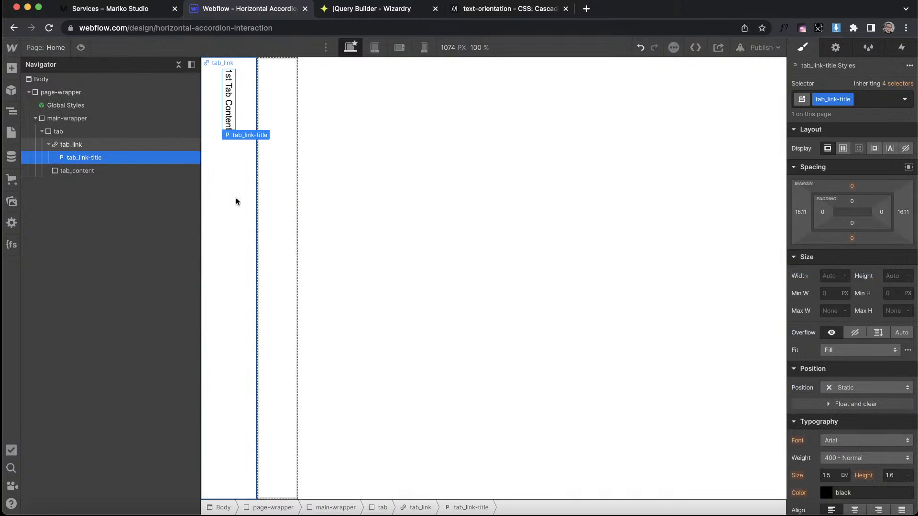
click(235, 224)
click(115, 9)
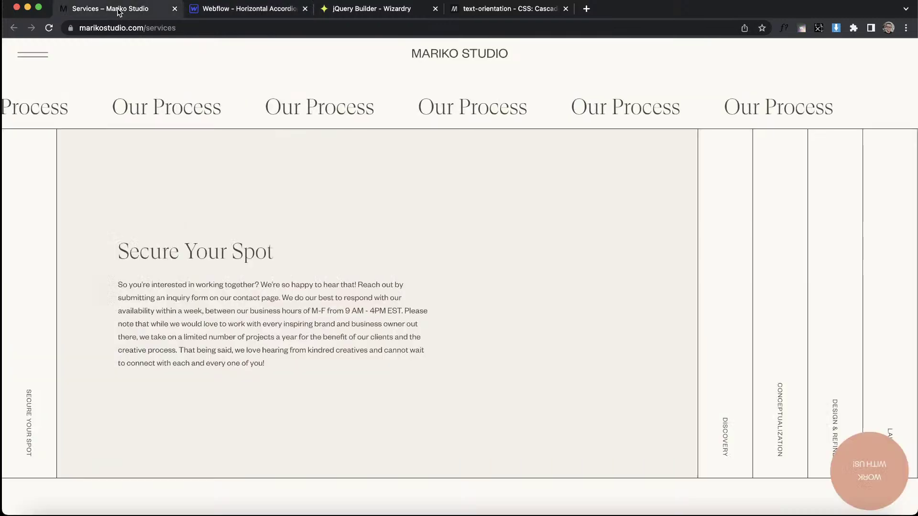
click(243, 9)
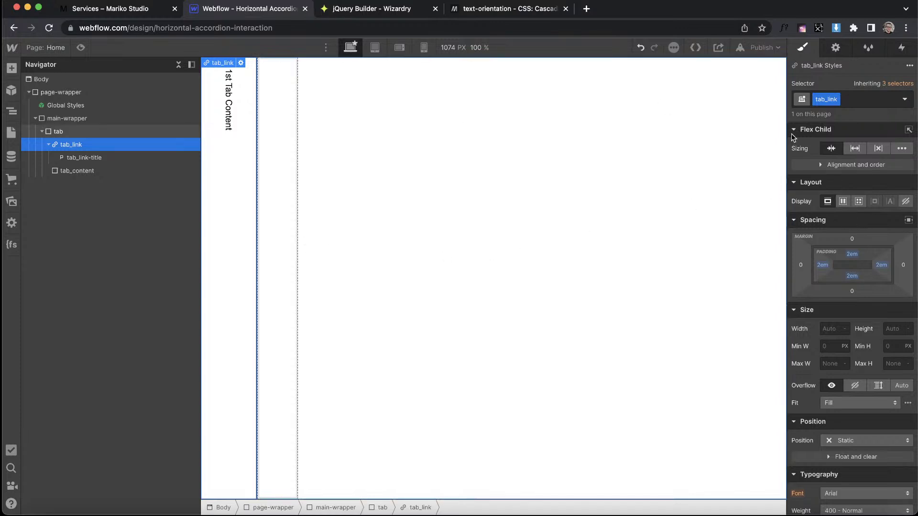
click(842, 203)
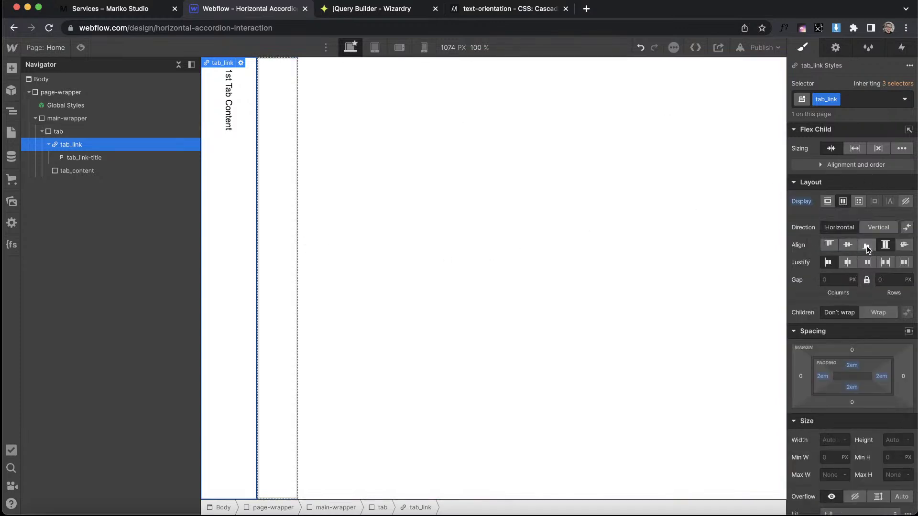
click(866, 245)
click(847, 262)
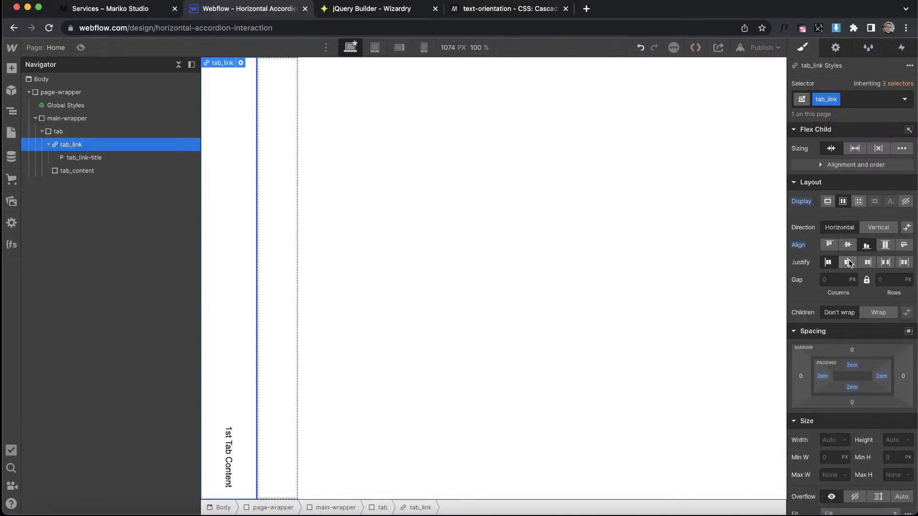
click(280, 174)
click(221, 168)
click(272, 154)
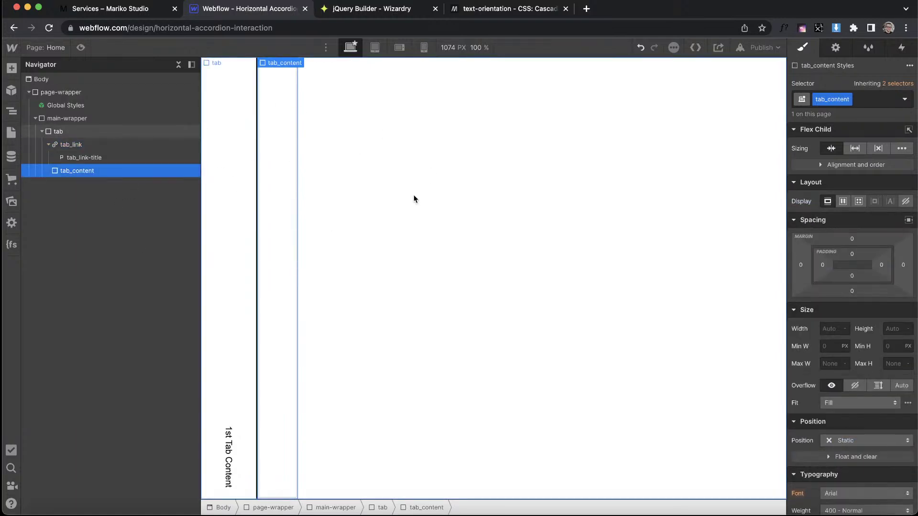
Insert a Div Block with class tab_contain into tab_content.
key(super+e)
text(div)
key(Return)
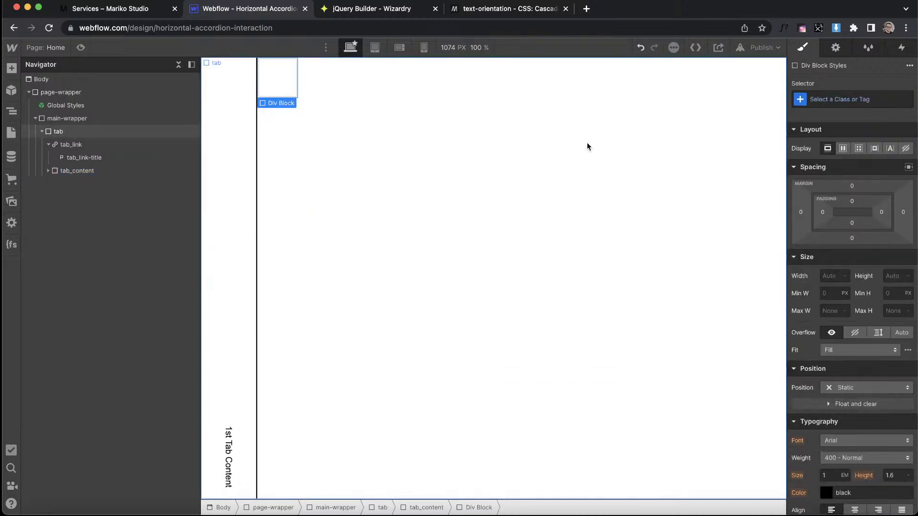
click(831, 97)
text(tab_co)
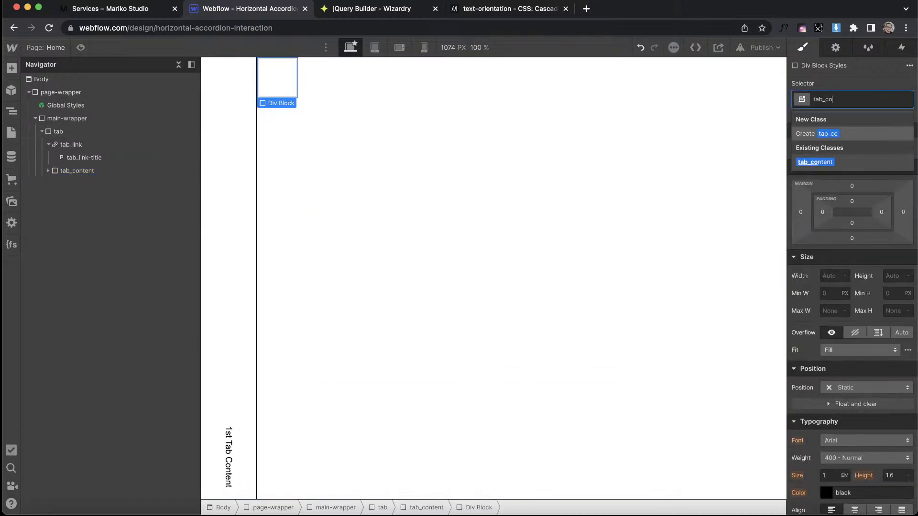
text(ntain)
key(Return)
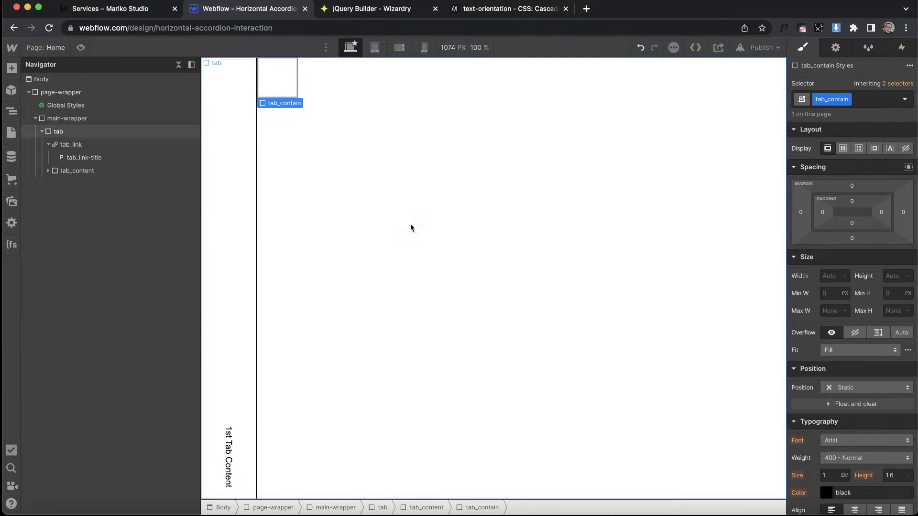
Make tab_content a 100%-wide flex container with Align and Justify set to center.
click(73, 168)
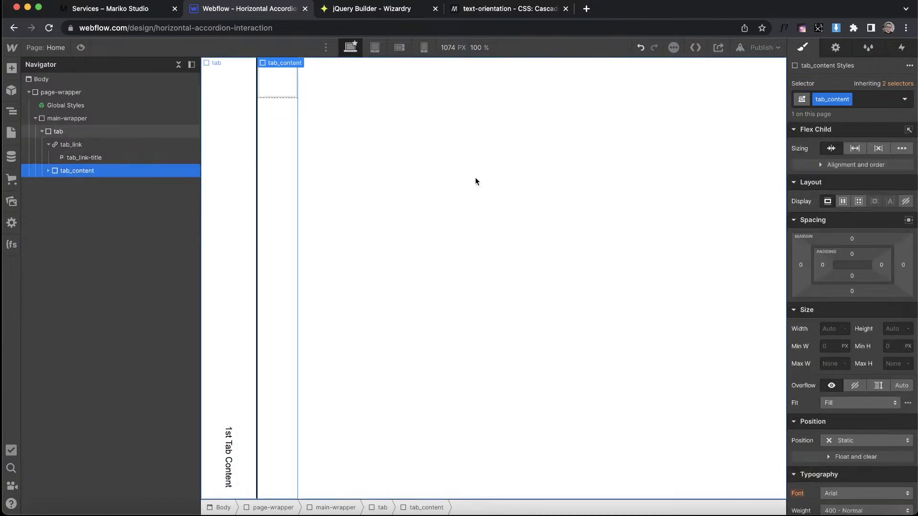
click(843, 200)
click(847, 245)
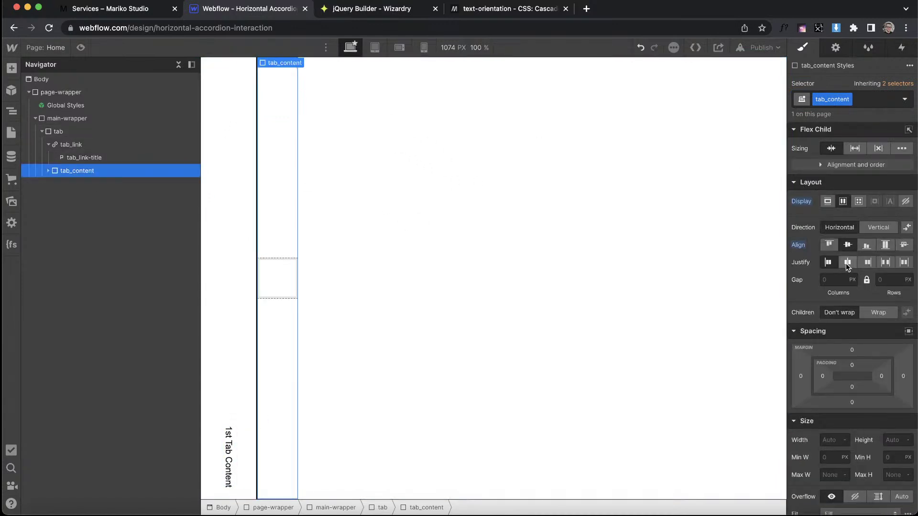
click(846, 263)
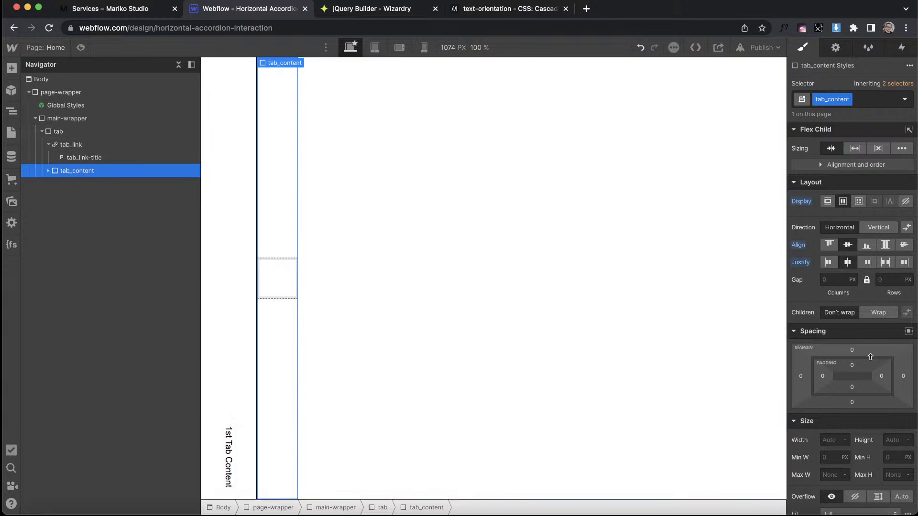
text(%)
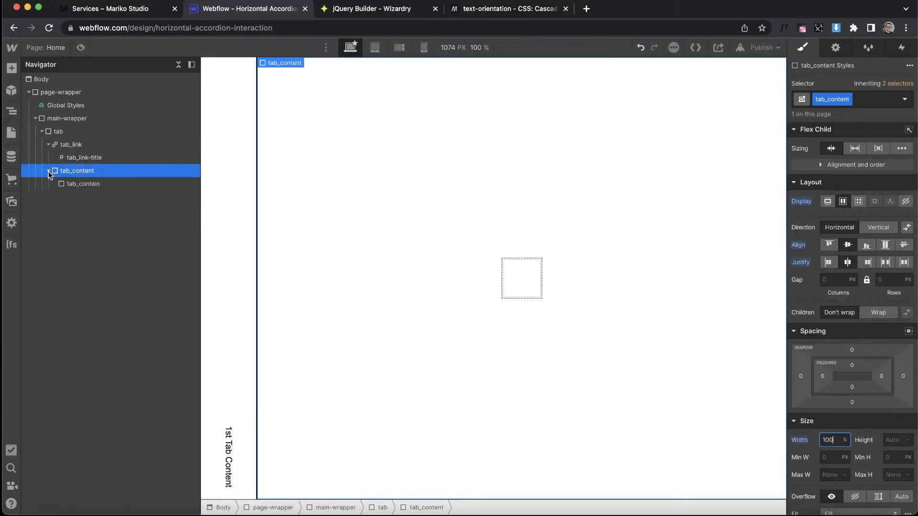
Add an H2 heading and a paragraph inside tab_contain.
click(81, 184)
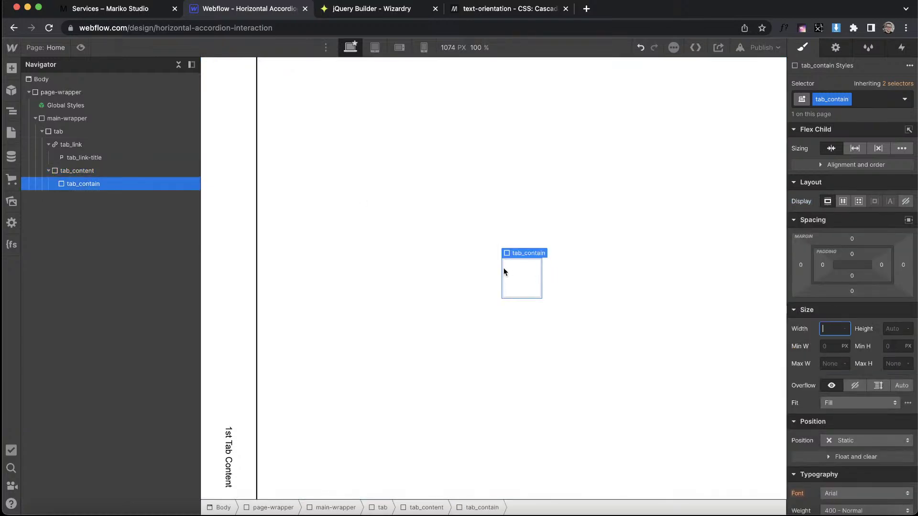
key(super+e)
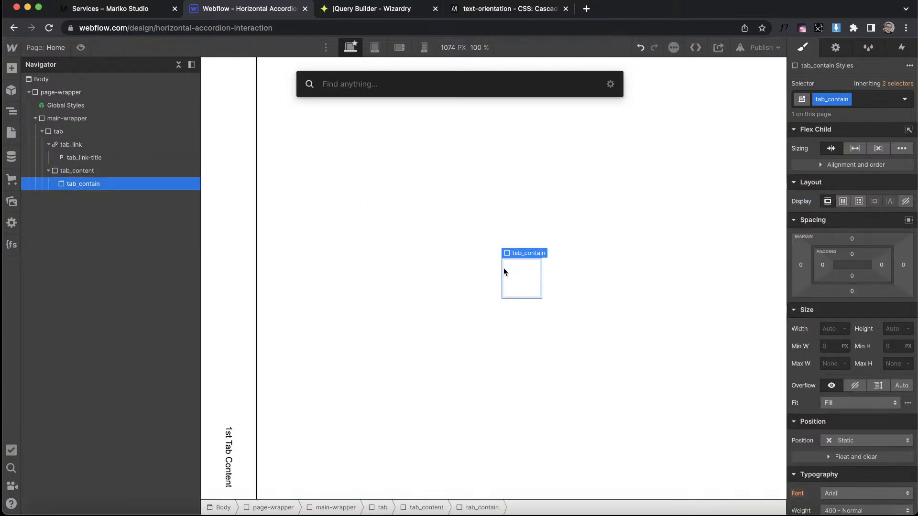
text(head)
key(Return)
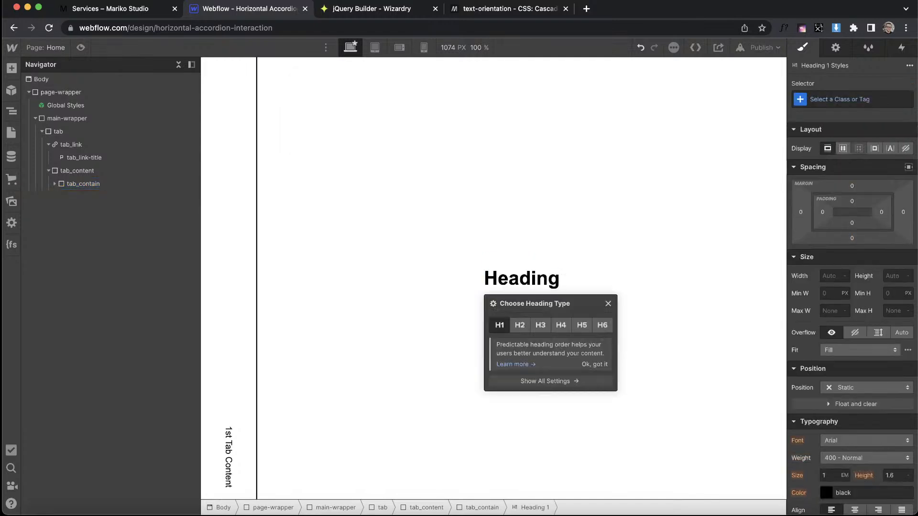
click(521, 328)
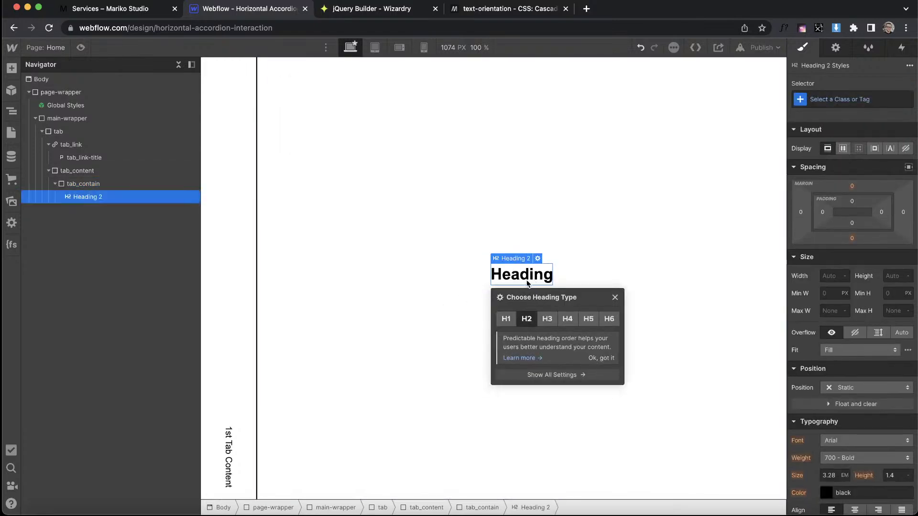
key(super+e)
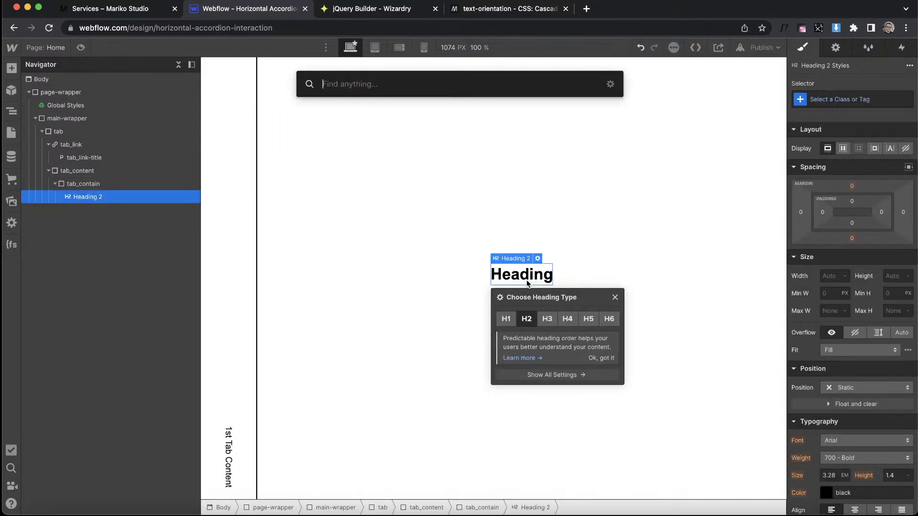
text(para)
key(Return)
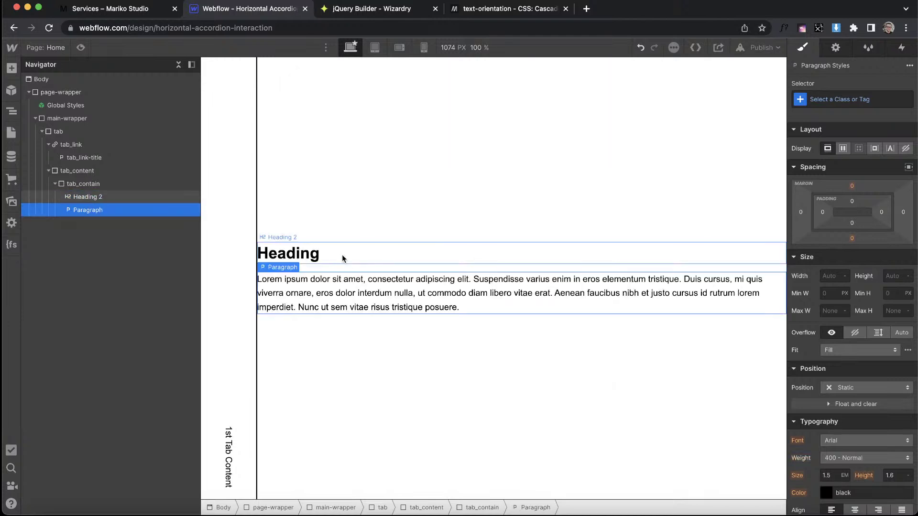
Change the heading text to '1st Tab Content Heading'.
click(354, 260)
double_click(326, 251)
key(super+a)
text(T)
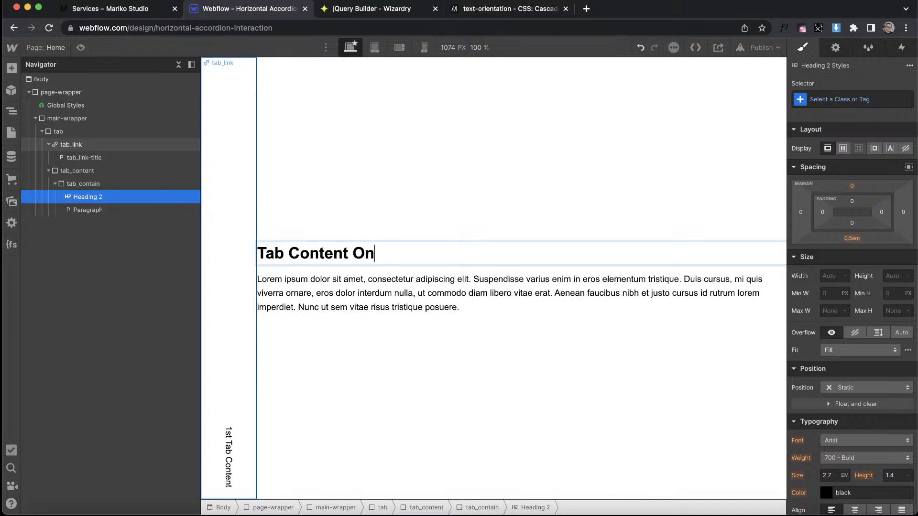
key(BackSpace)
key(BackSpace)
text(Heading)
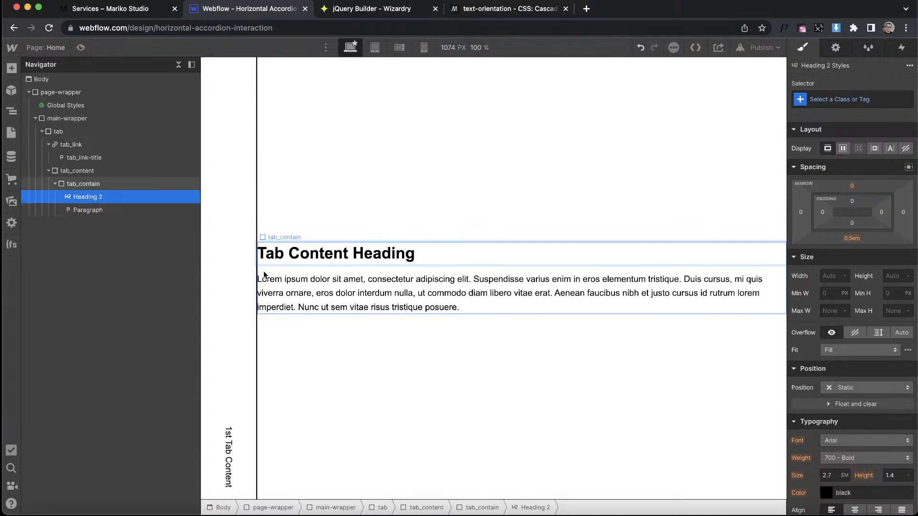
text(1st)
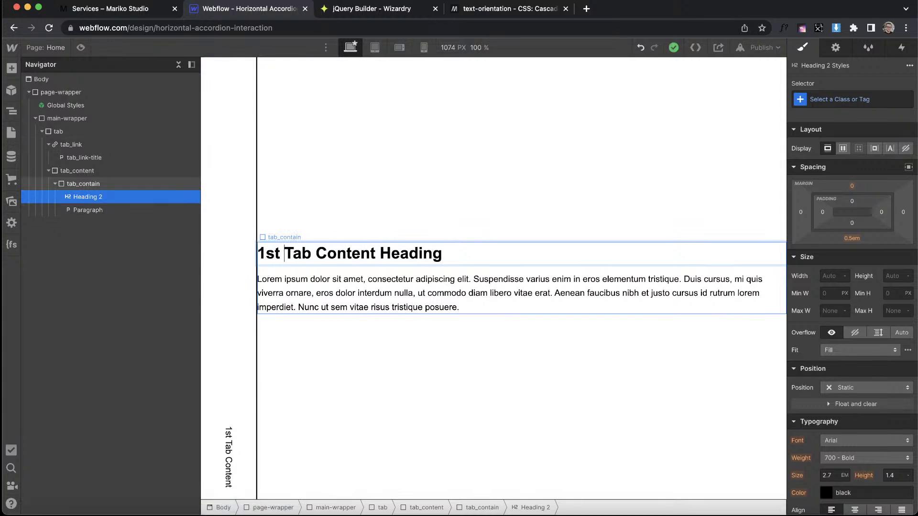
key(Escape)
Set tab_contain's width to 46em.
click(388, 258)
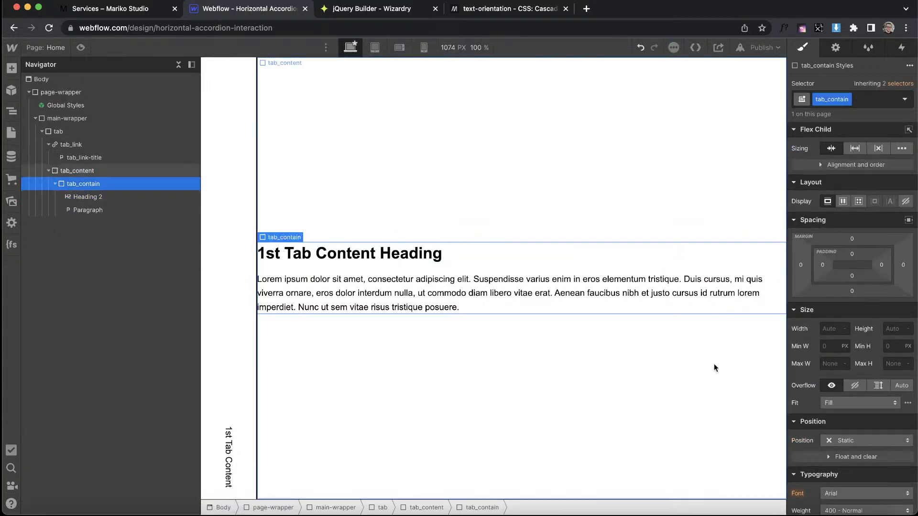
click(831, 328)
text(30e)
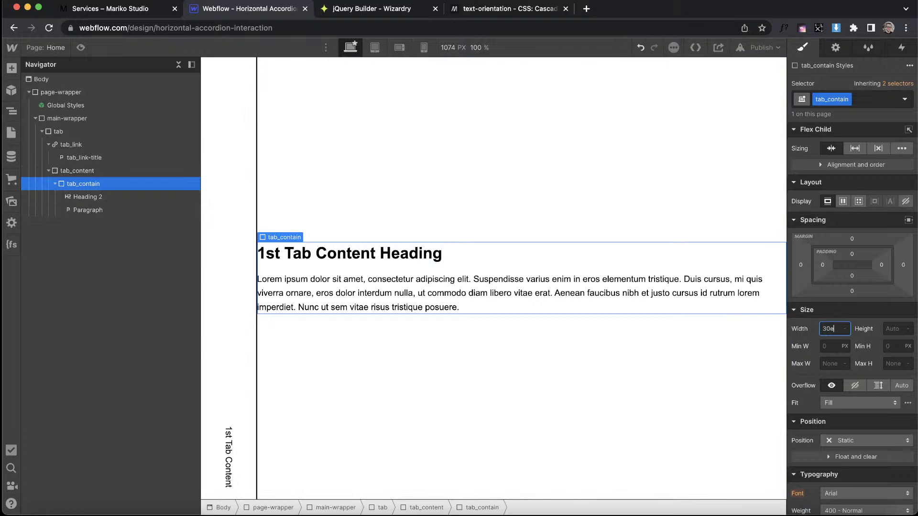
text(m)
key(Up)
key(Up)
key(Up)
key(Up)
key(Up)
key(Up)
key(Up)
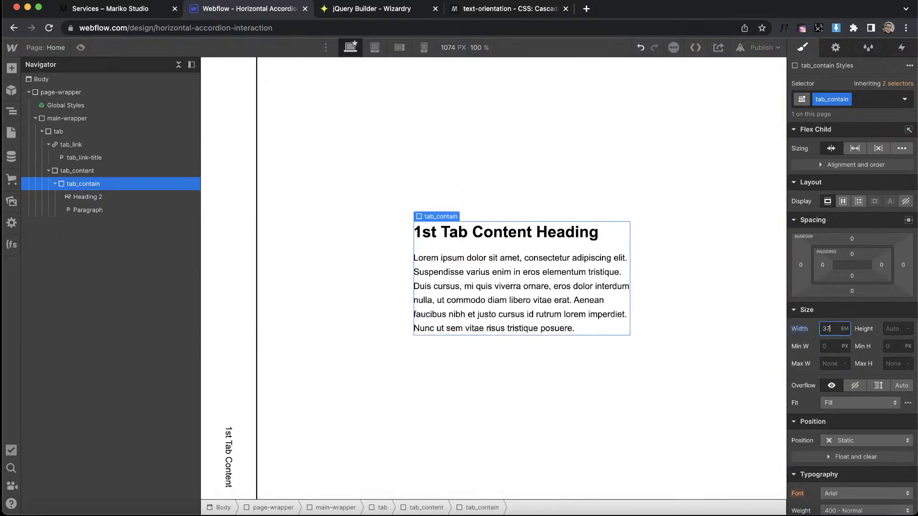
key(Up)
key(Up)
key(Up)
key(Up)
key(Up)
key(Up)
key(Up)
key(Up)
key(Up)
key(Up)
key(Up)
key(Up)
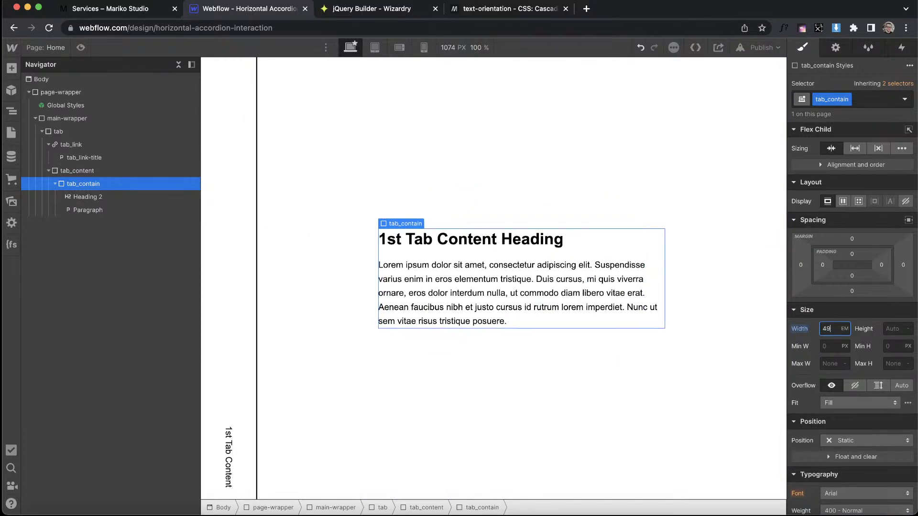
key(Down)
key(Down)
key(Down)
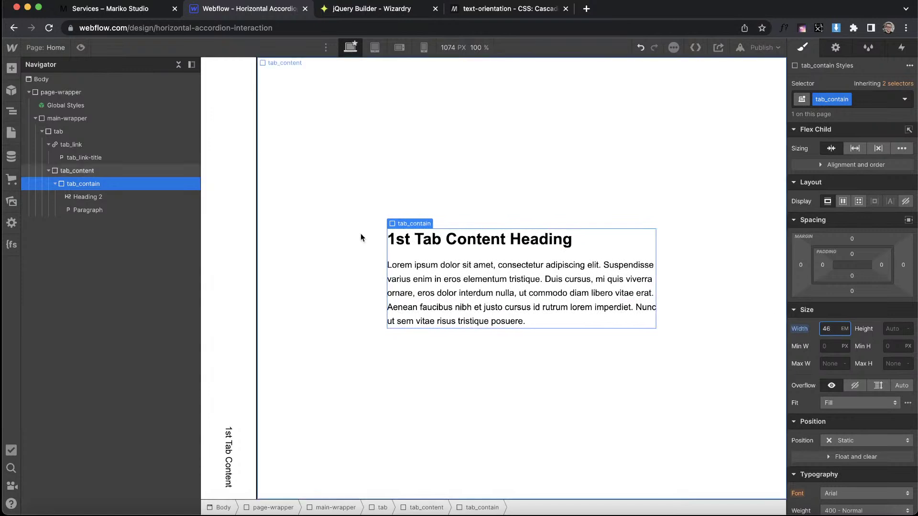
click(315, 195)
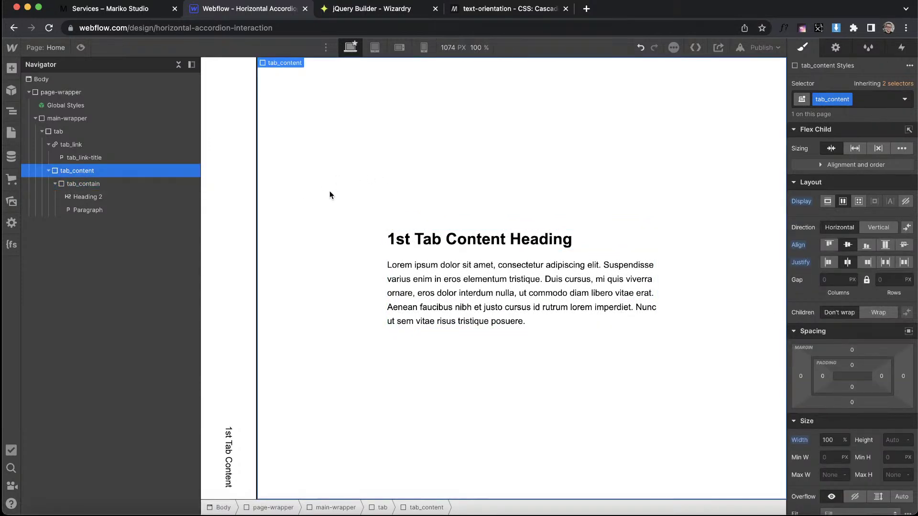
click(46, 171)
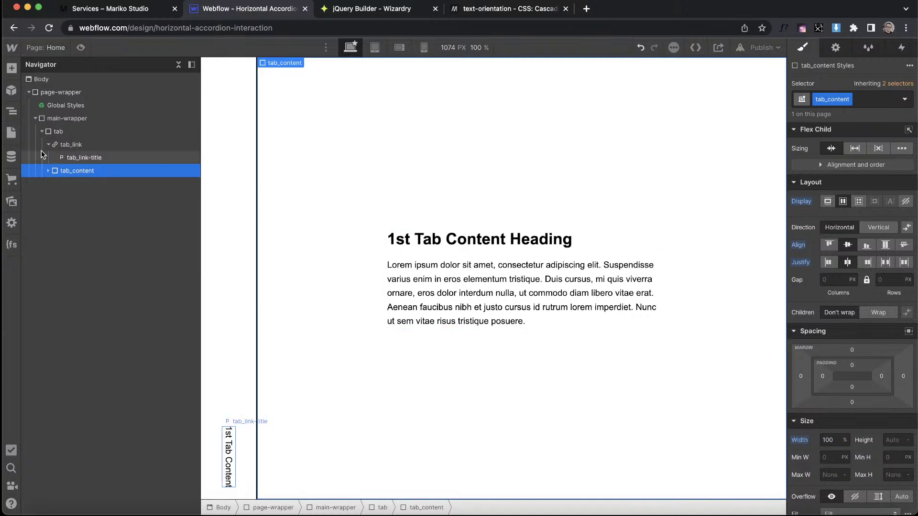
Give tab_content hidden overflow and relative positioning.
click(49, 144)
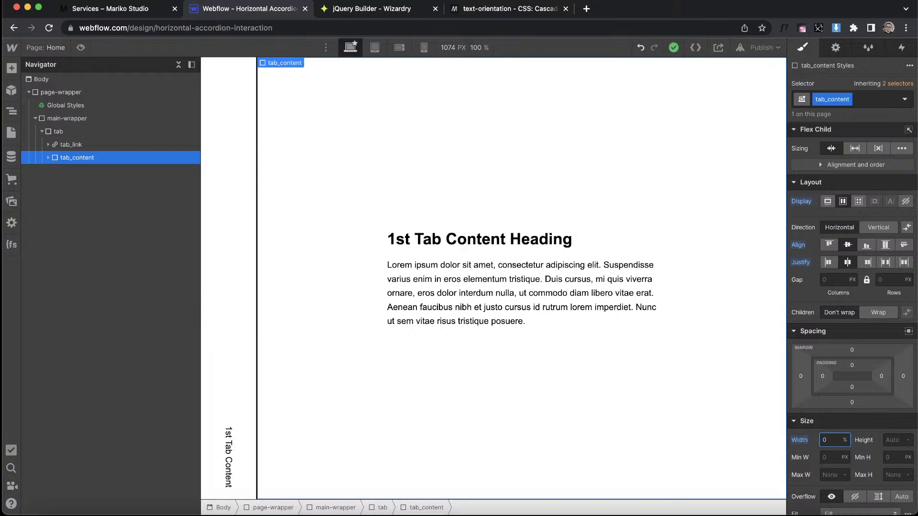
key(Return)
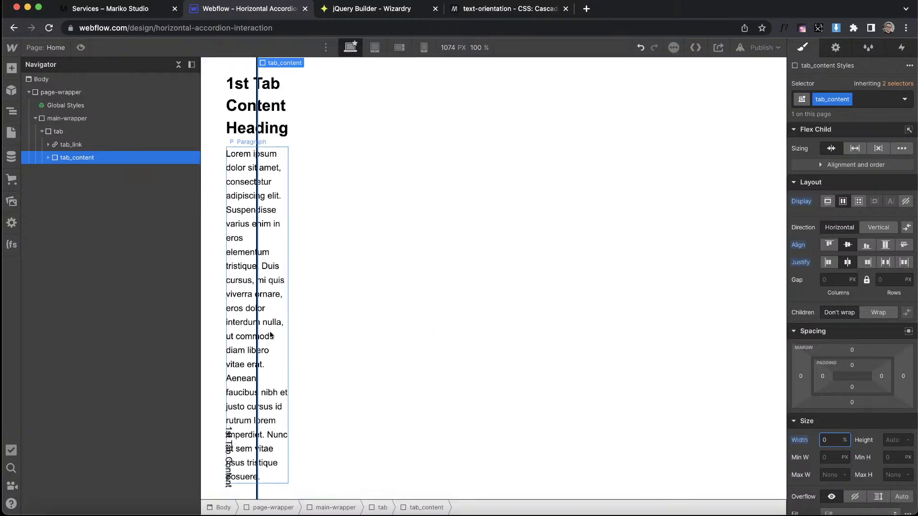
scroll(844, 428, down, 3)
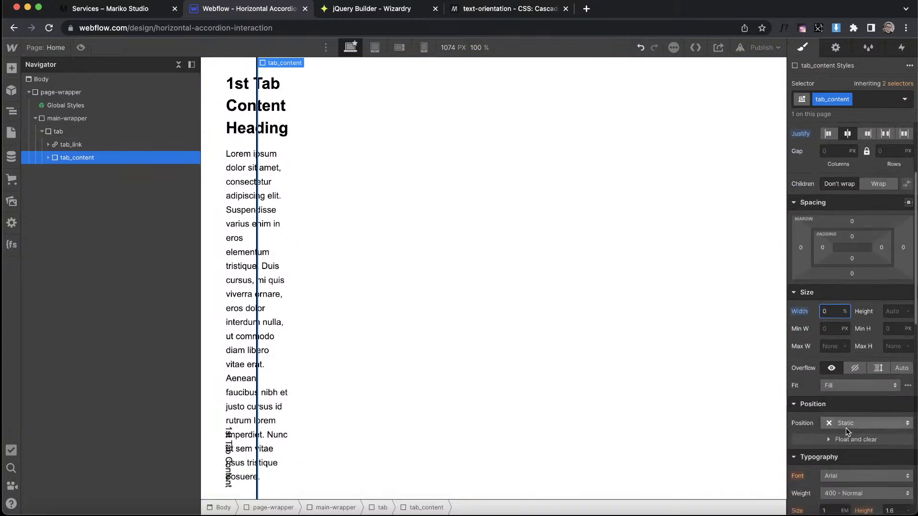
click(855, 358)
click(841, 412)
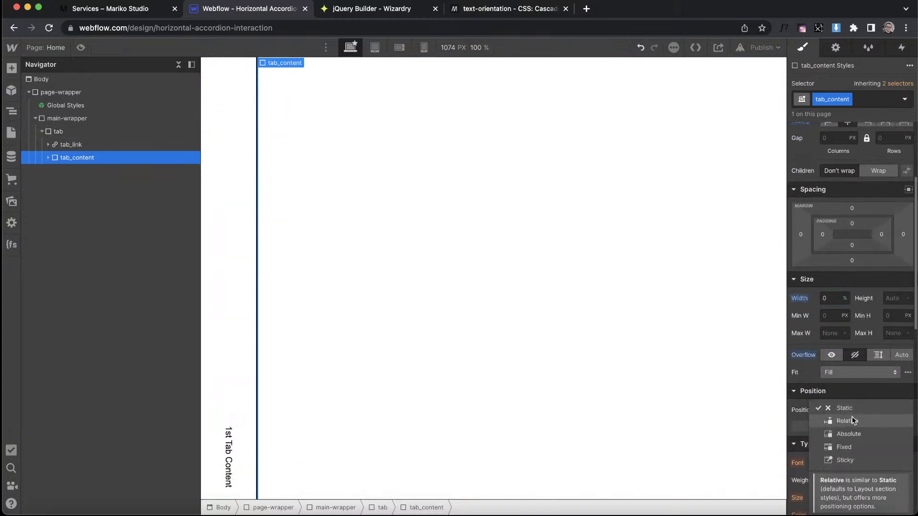
click(845, 420)
Set tab_content's width to 100% after trying 20% and 10%.
click(831, 299)
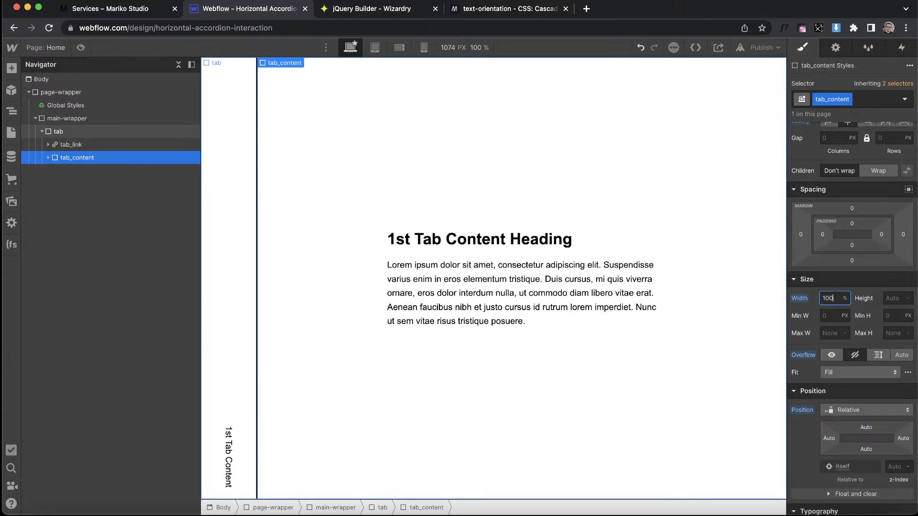
key(BackSpace)
key(BackSpace)
key(BackSpace)
text(20)
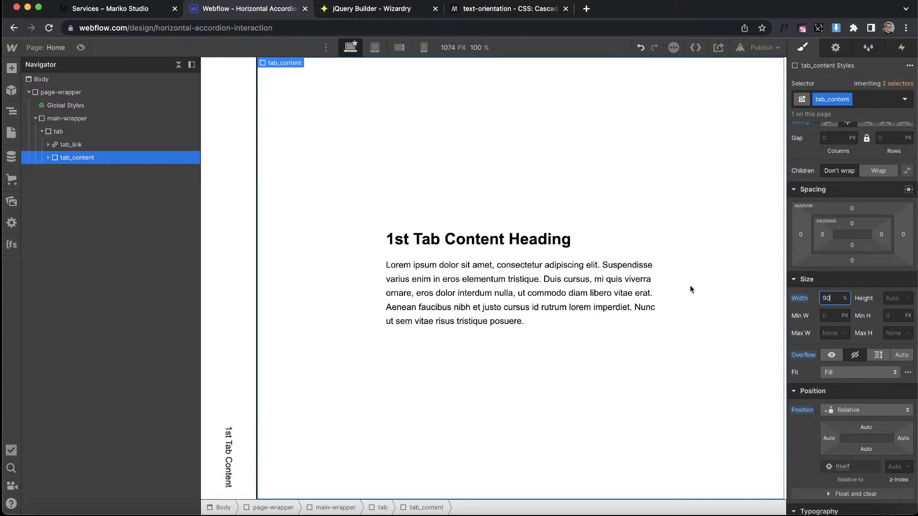
key(BackSpace)
key(BackSpace)
text(10)
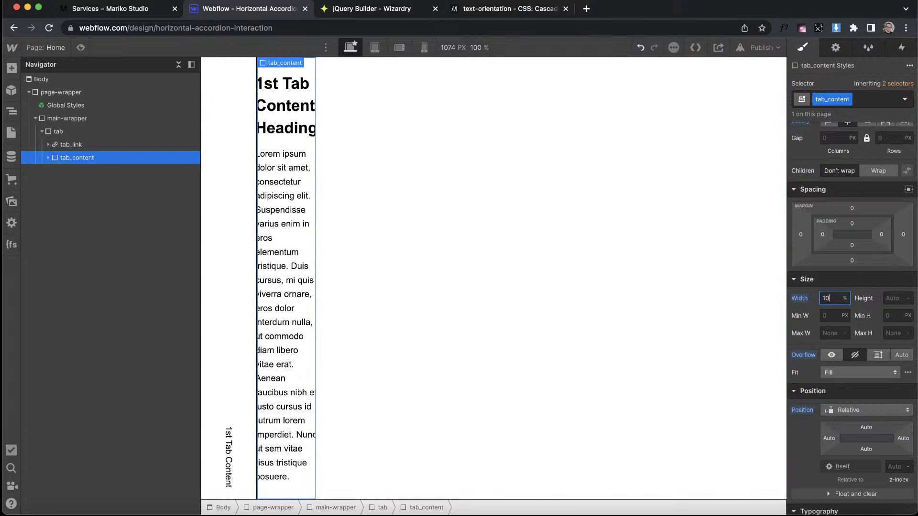
click(46, 158)
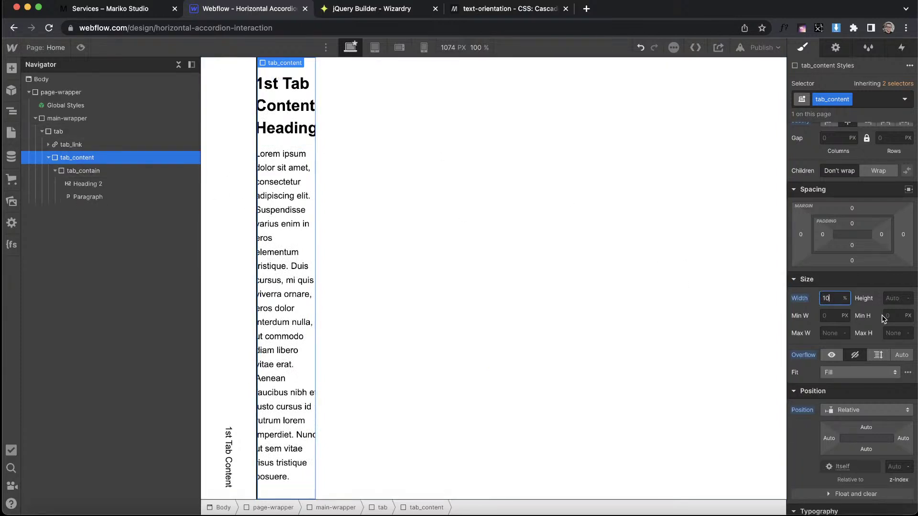
double_click(828, 298)
text(20)
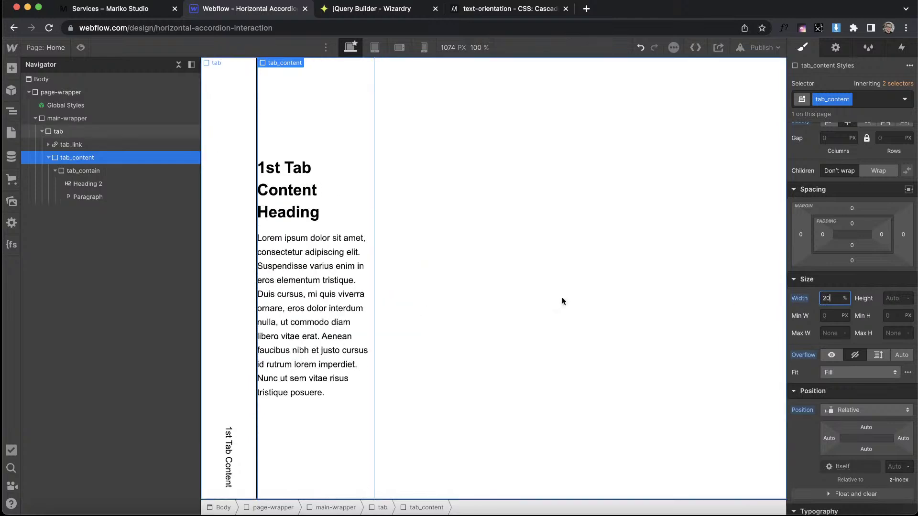
key(BackSpace)
key(BackSpace)
text(10)
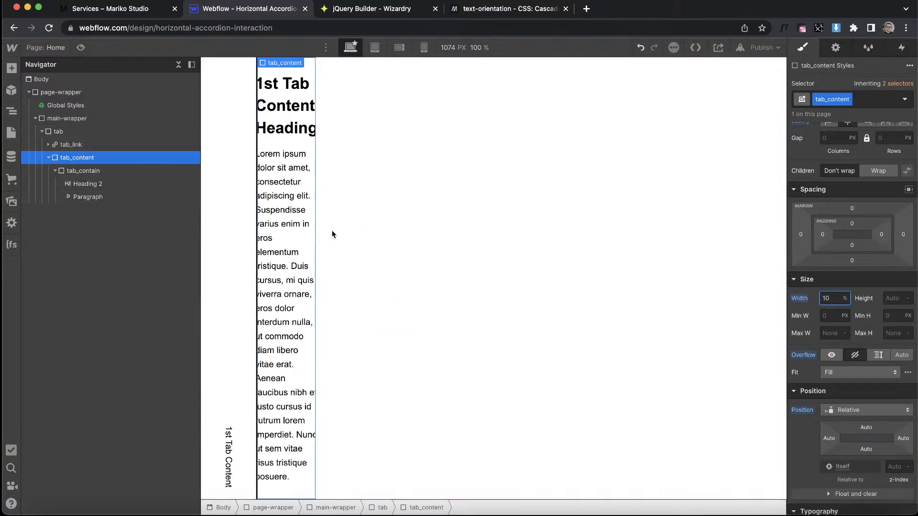
text(0)
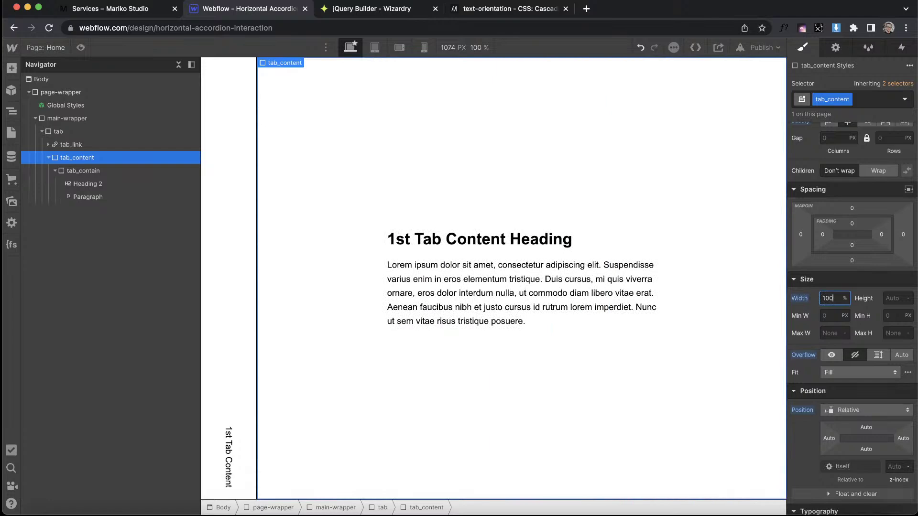
Insert a Div Block at the top of tab_content and give it the class tab_content-wrap.
key(super+k)
text(dd)
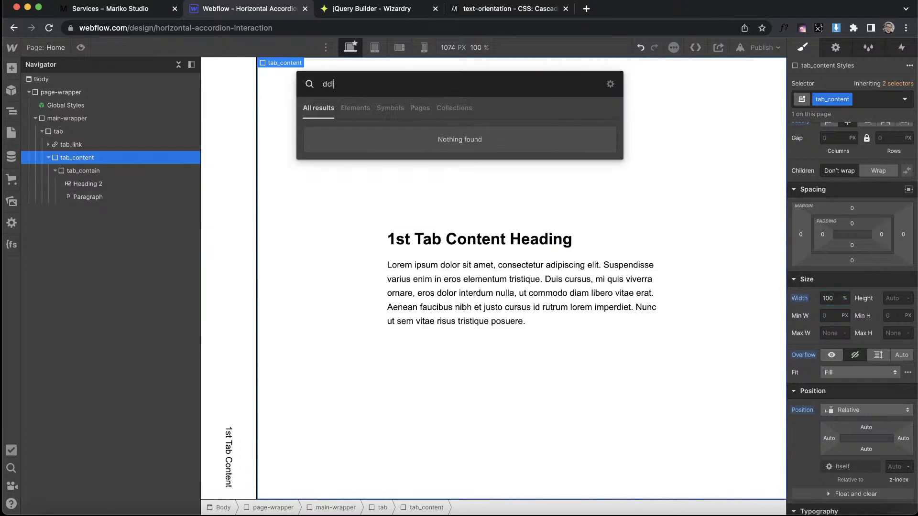
key(BackSpace)
text(i)
key(Return)
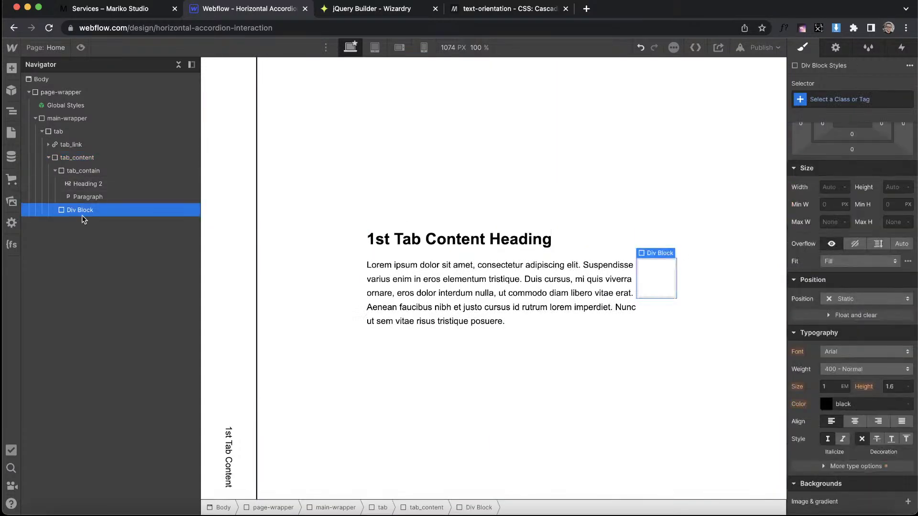
drag(93, 205, 91, 171)
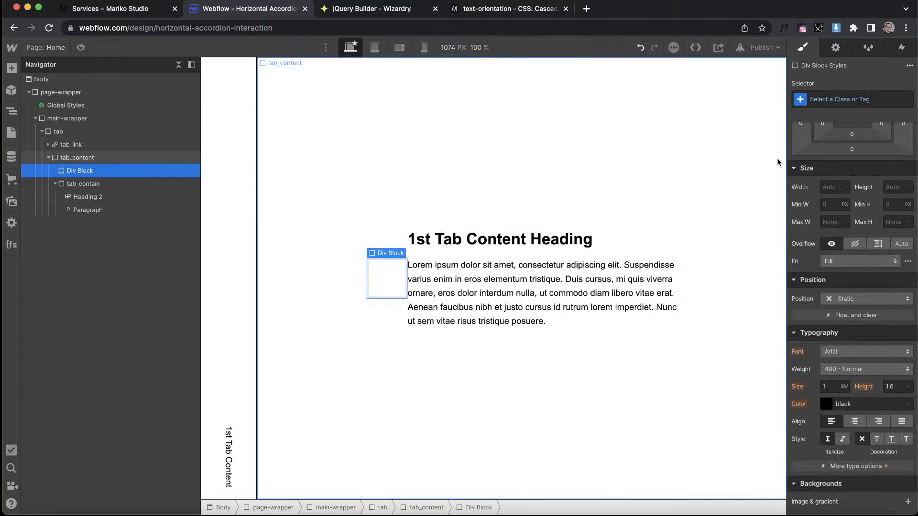
click(826, 99)
text(tab_con)
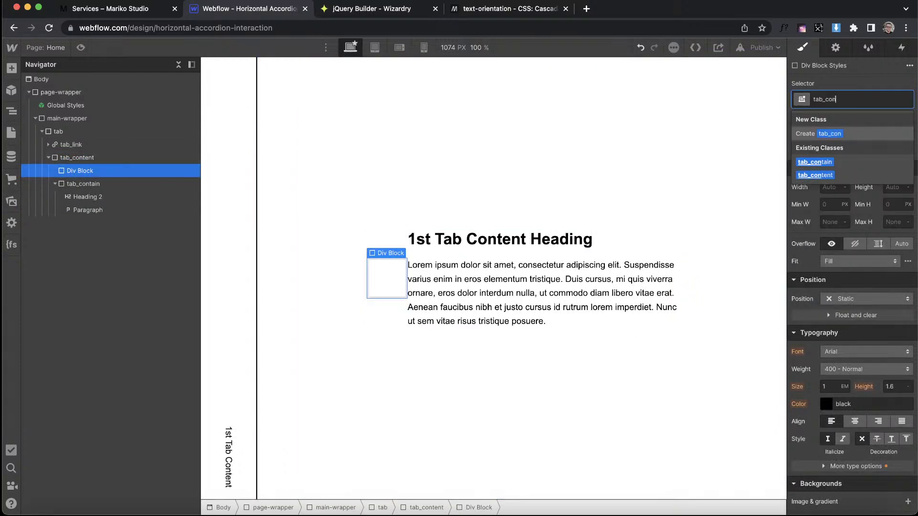
text(tent-wrap)
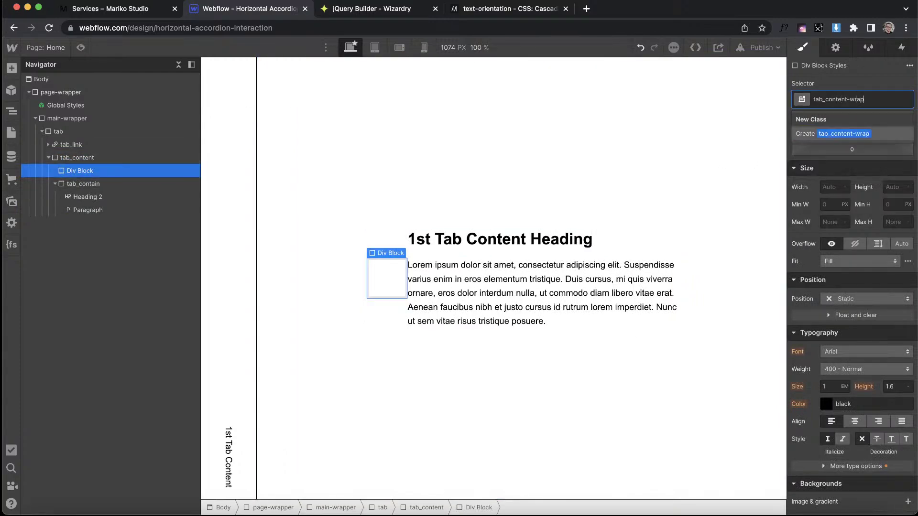
key(Return)
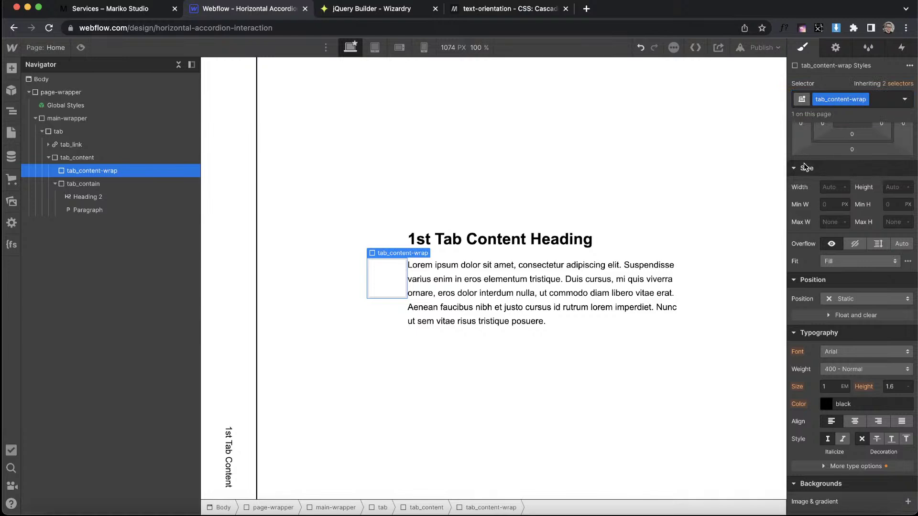
Position tab_content-wrap absolutely with the full-fill preset so it covers the panel.
click(860, 300)
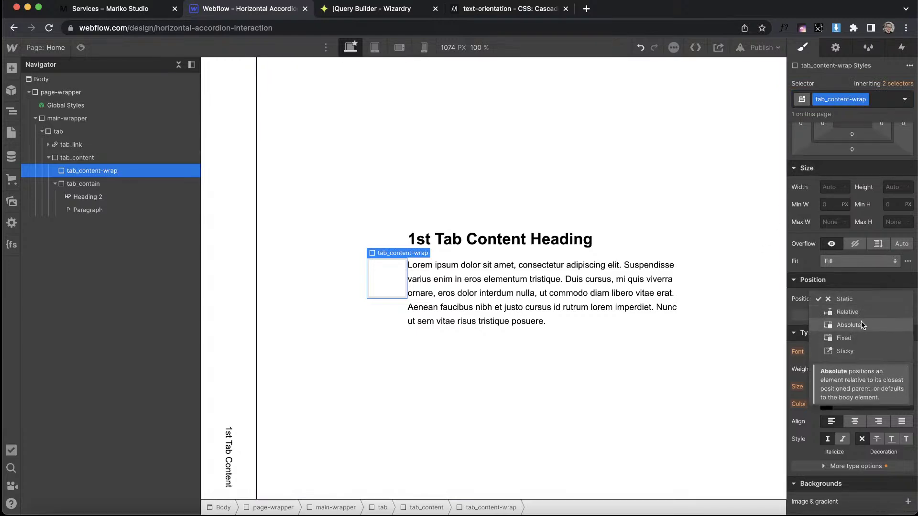
click(901, 324)
click(908, 314)
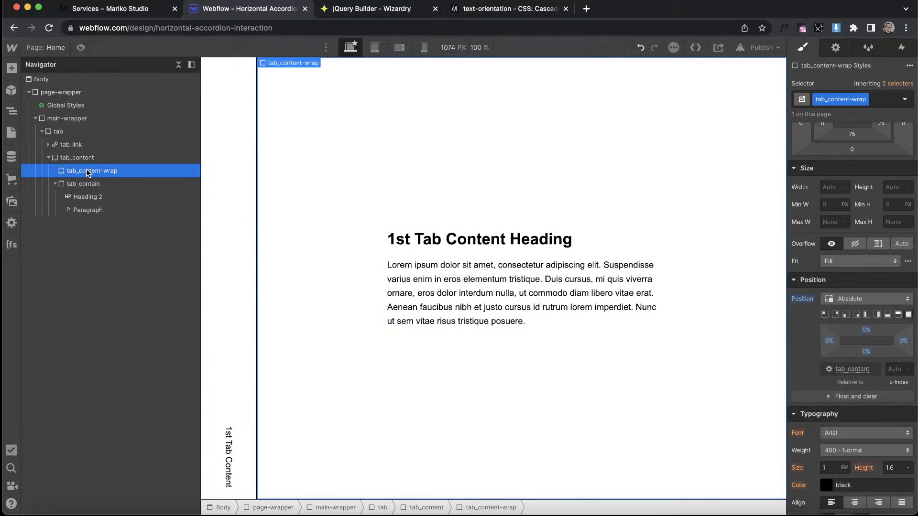
click(134, 158)
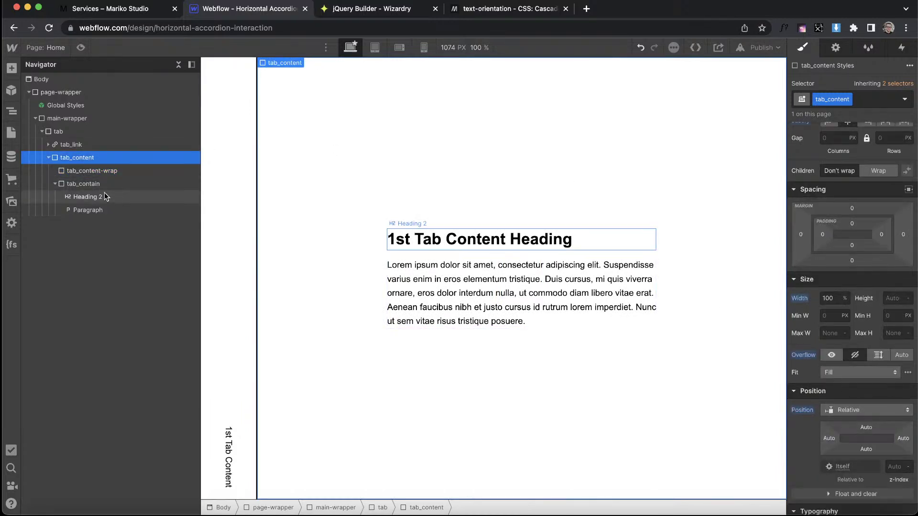
Nest tab_contain inside tab_content-wrap and select the wrap.
drag(93, 187, 106, 172)
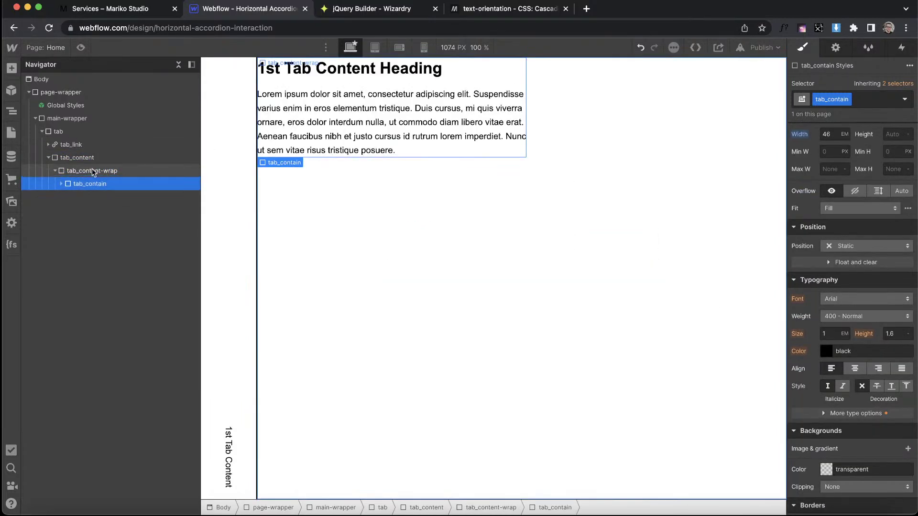
click(88, 171)
scroll(833, 172, up, 5)
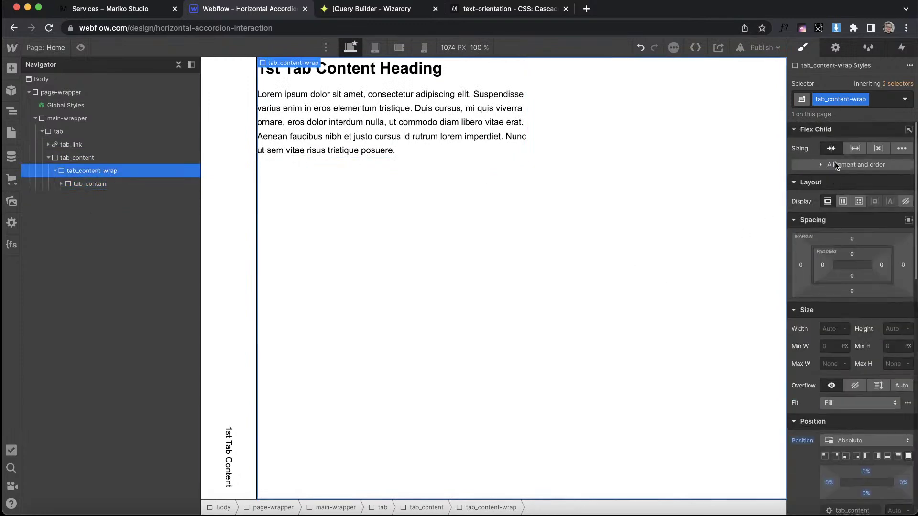
Make tab_content-wrap a flex box centred both ways with 3.2em padding on all sides.
click(843, 201)
click(848, 246)
click(848, 262)
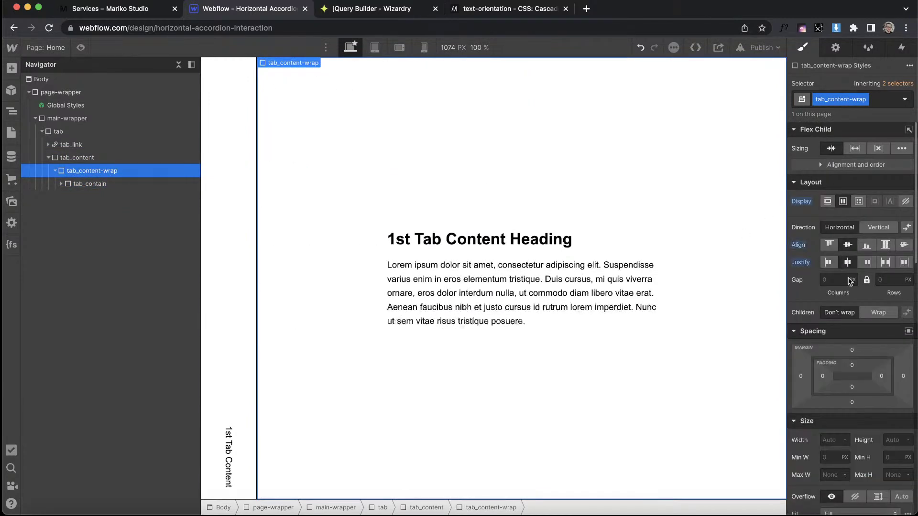
click(851, 363)
text(2.6)
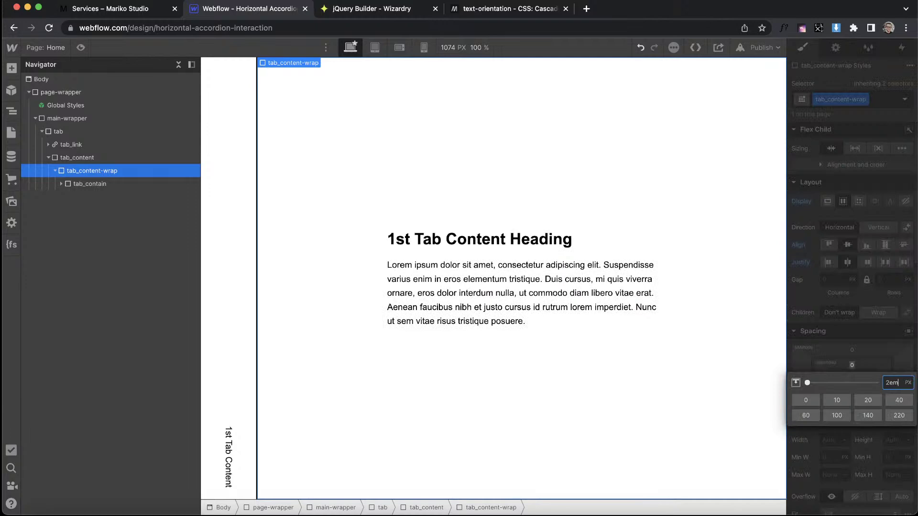
text(em)
key(Return)
drag(851, 365, 852, 370)
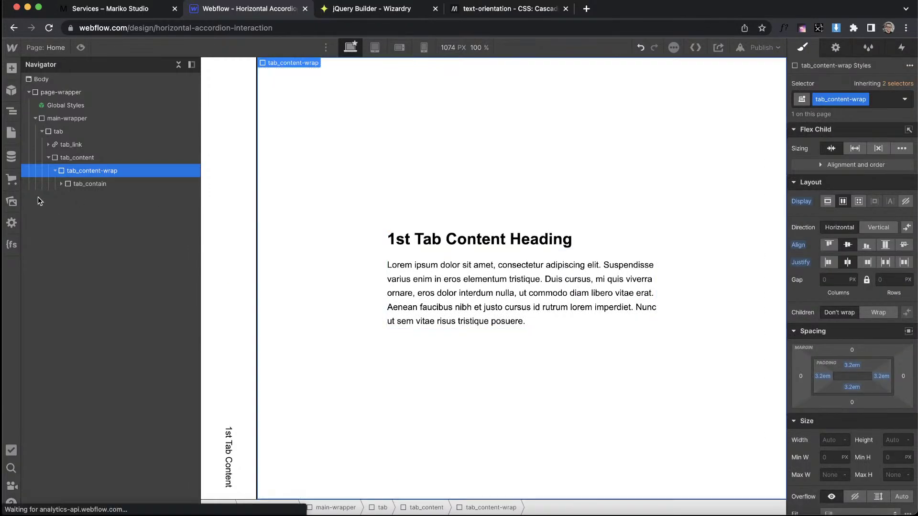
Try tab_content widths of 30% and then 40%.
click(79, 158)
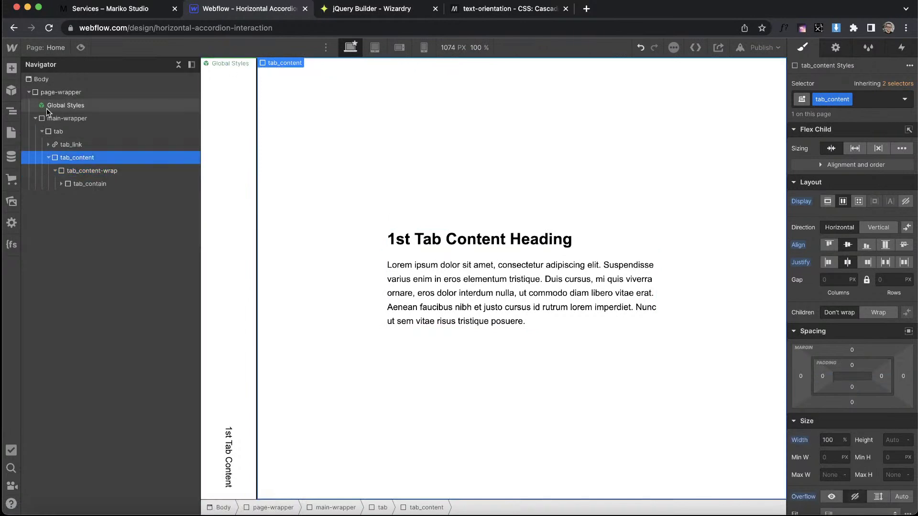
scroll(858, 396, down, 3)
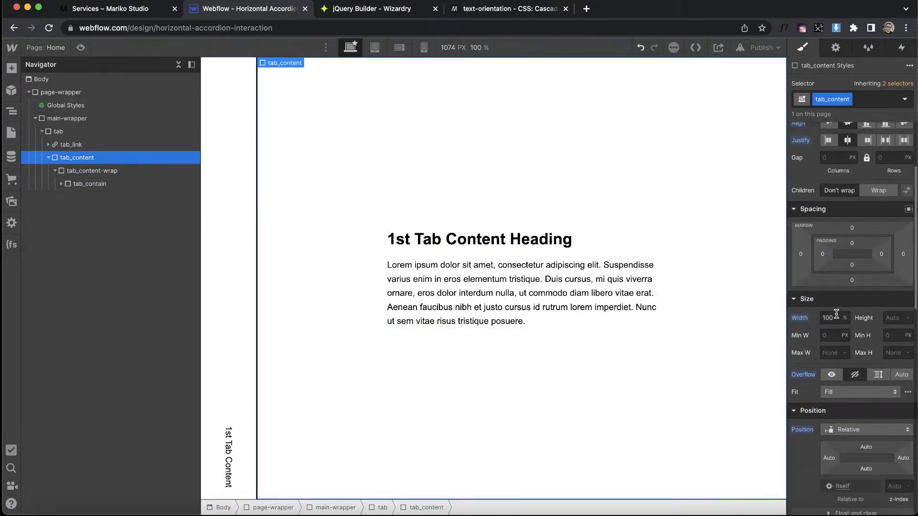
text(30)
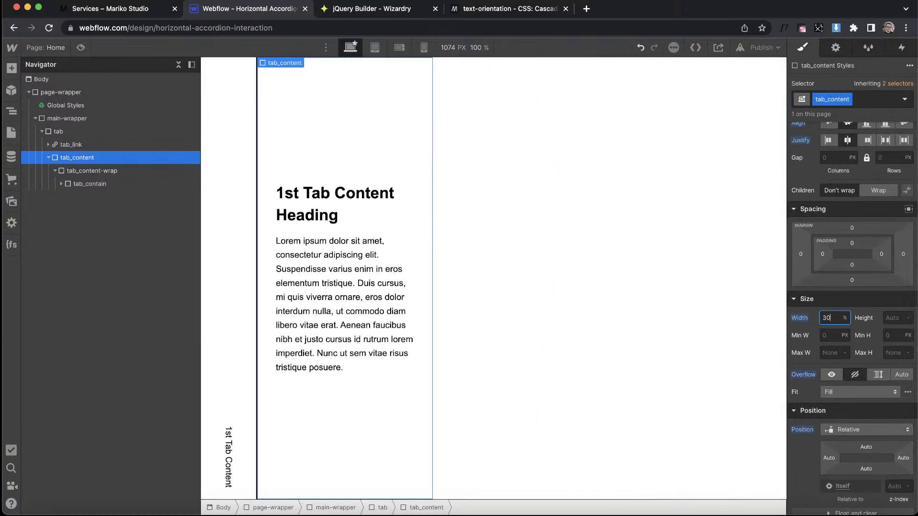
key(shift+Up)
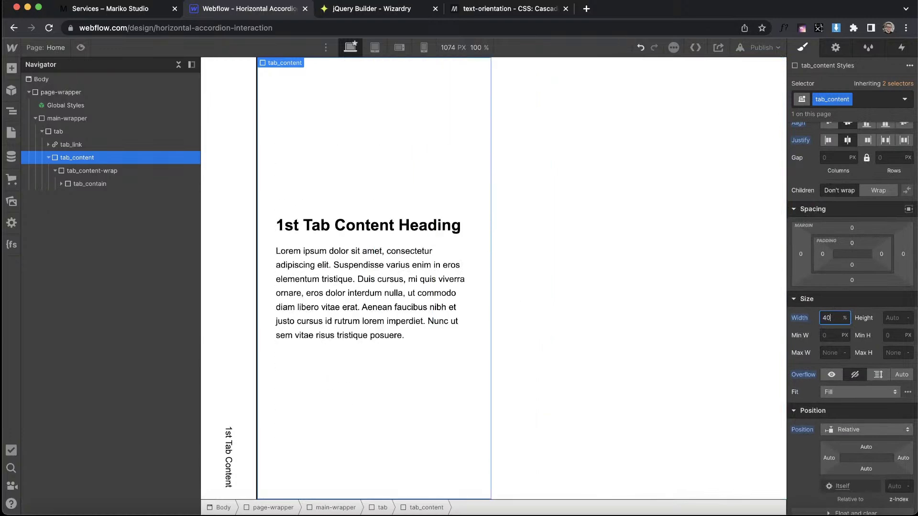
Give tab_contain a minimum width of 46em.
click(143, 184)
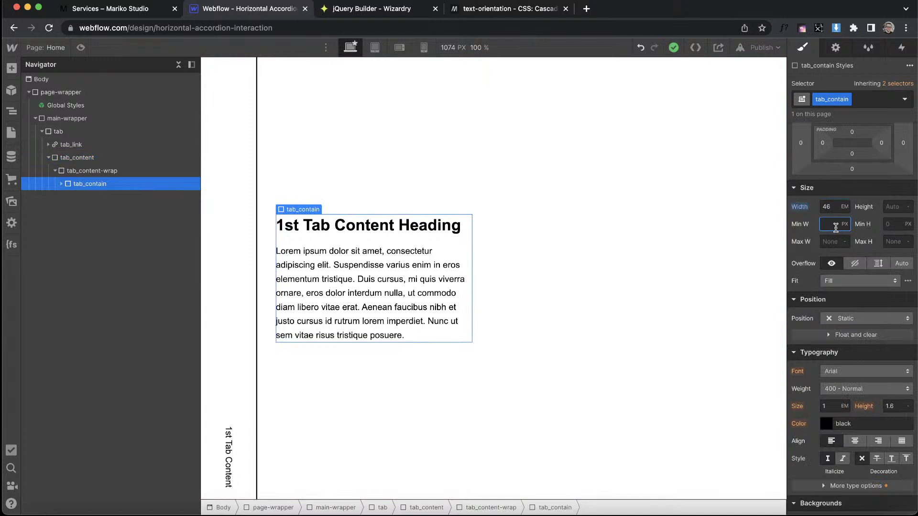
text(46em)
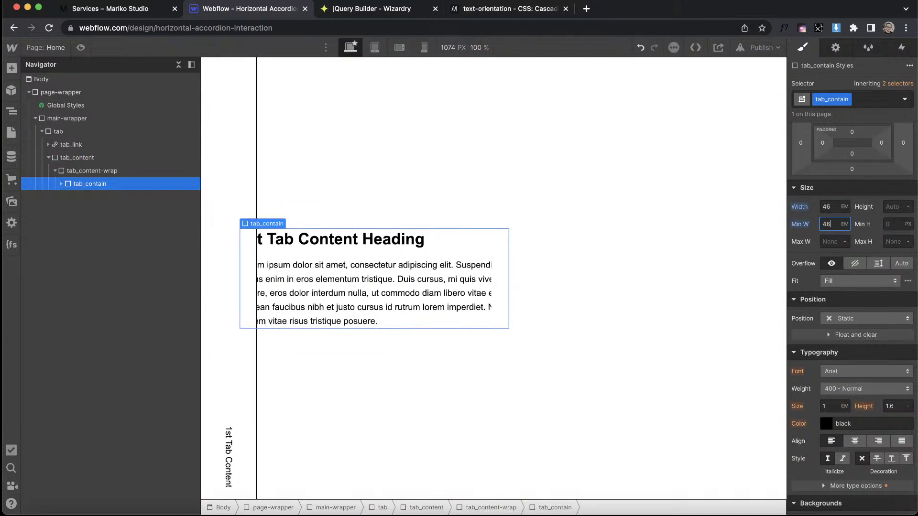
click(338, 363)
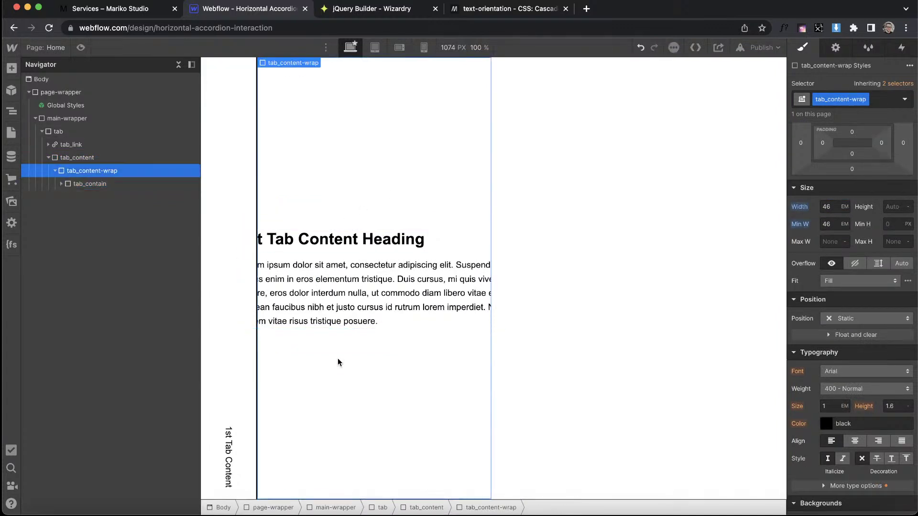
Step tab_content's width down to 0% to hide its heading and paragraph.
click(76, 157)
key(shift+Down)
key(shift+Down)
key(shift+Down)
key(shift+Down)
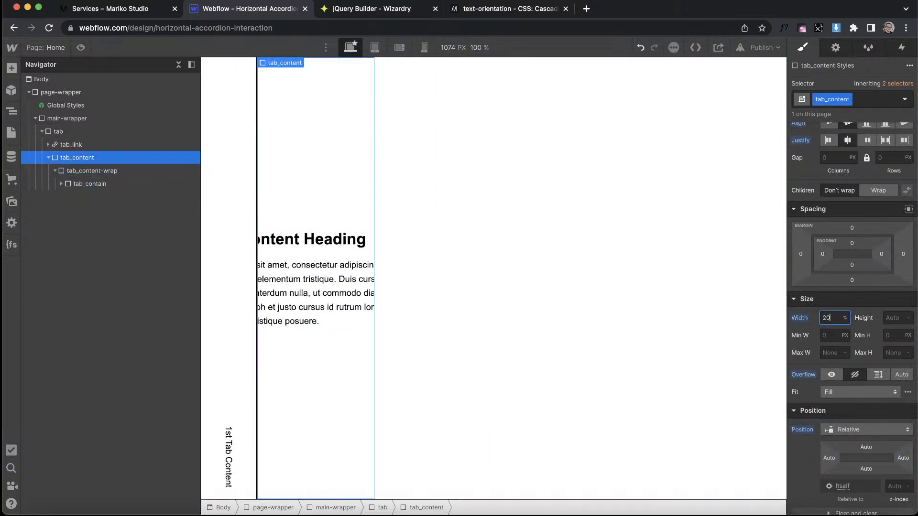
key(shift+Up)
key(shift+Up)
key(shift+Up)
key(shift+Up)
key(shift+Up)
key(shift+Up)
key(shift+Up)
key(shift+Up)
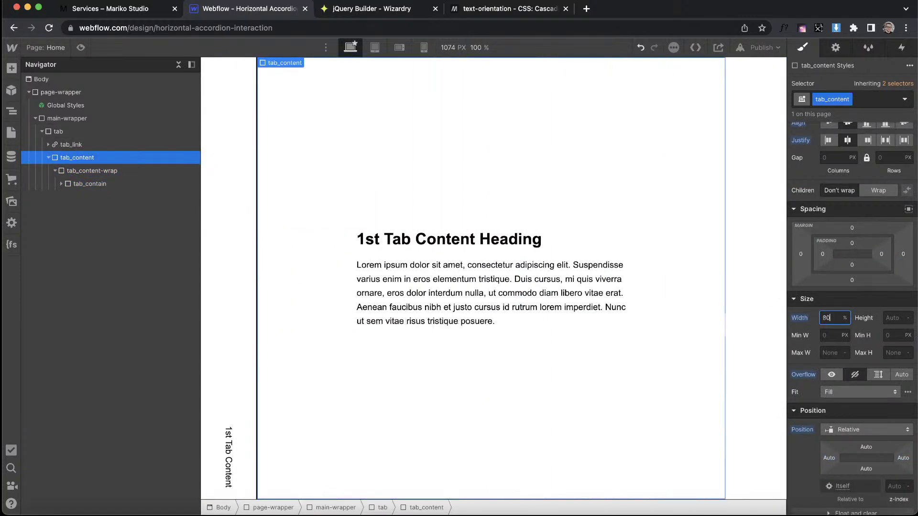
key(shift+Down)
key(shift+Down)
key(shift+Down)
key(shift+Down)
key(shift+Down)
key(shift+Down)
key(shift+Down)
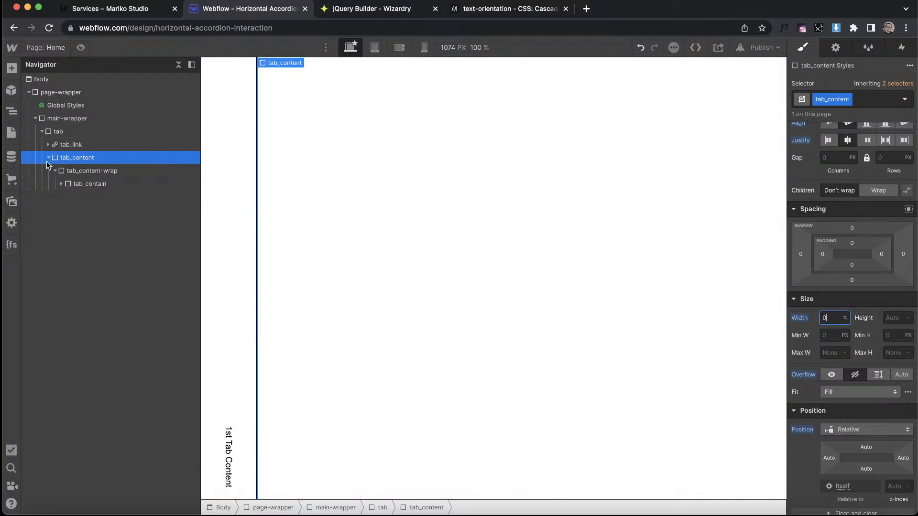
Duplicate tab_link and tab_content to form a second alternating link/content pair.
click(67, 145)
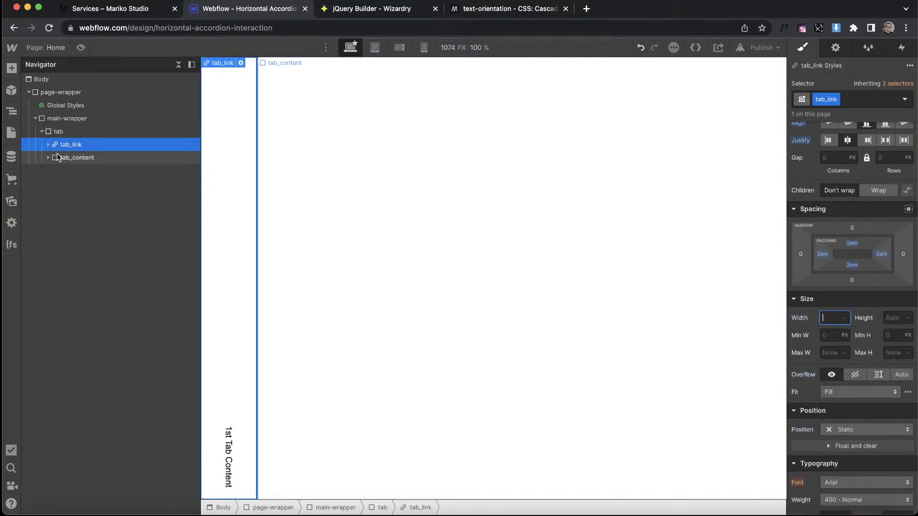
click(67, 132)
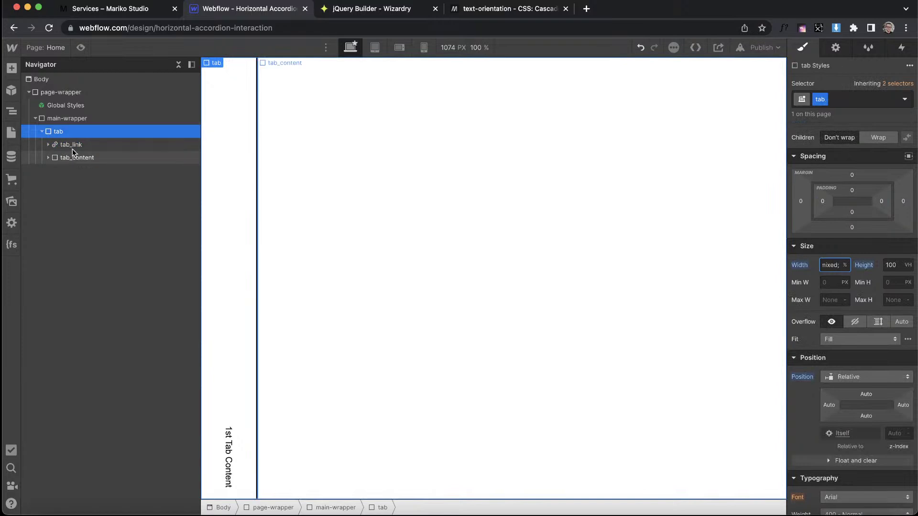
click(73, 146)
click(85, 133)
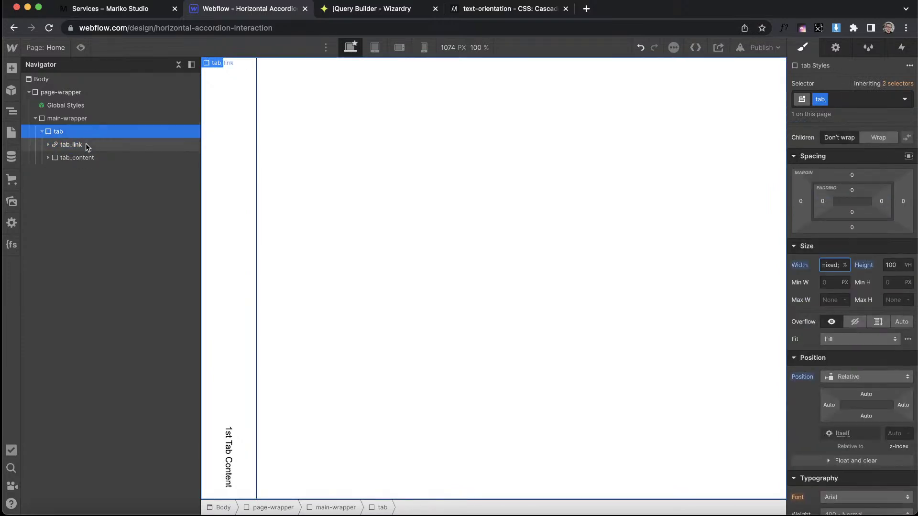
click(85, 144)
right_click(215, 64)
click(275, 195)
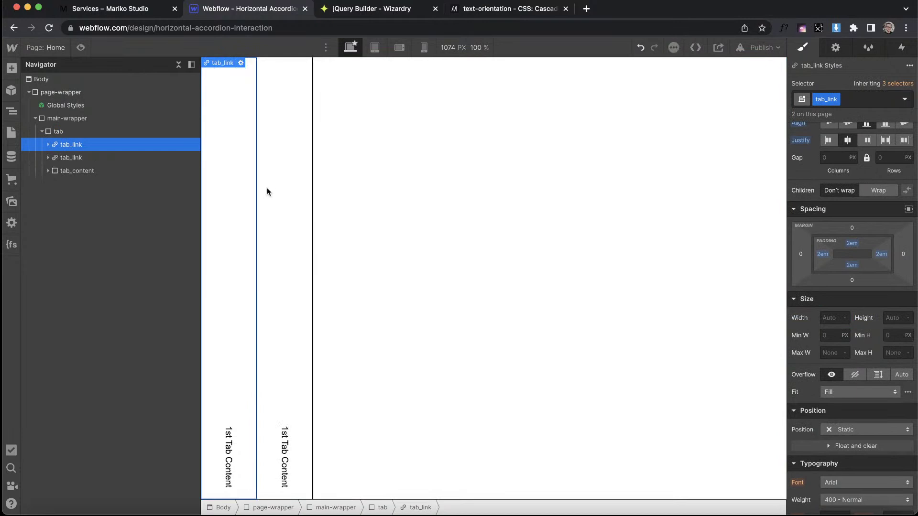
drag(84, 149, 82, 177)
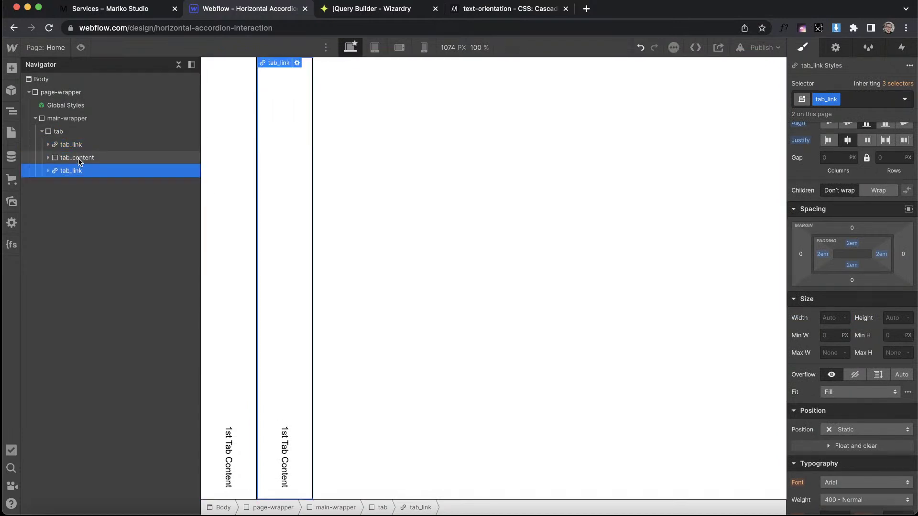
click(79, 157)
right_click(280, 62)
click(335, 169)
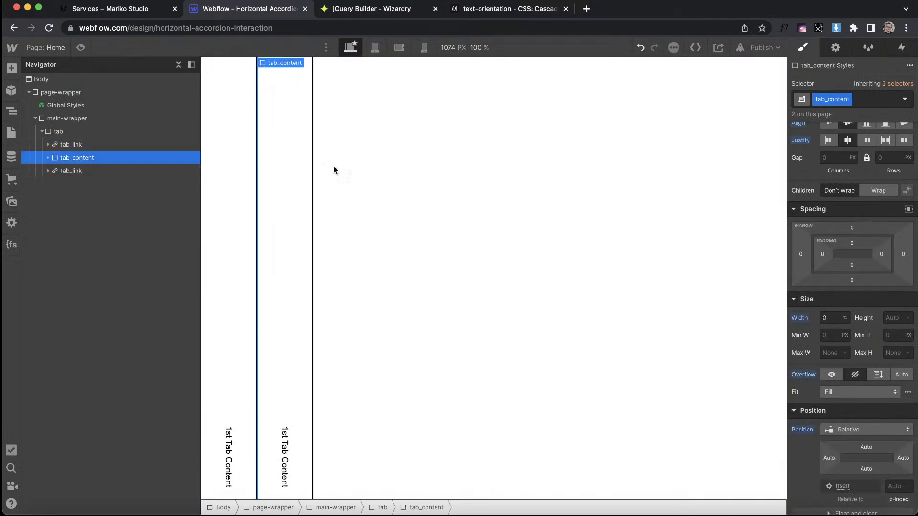
drag(74, 158, 76, 183)
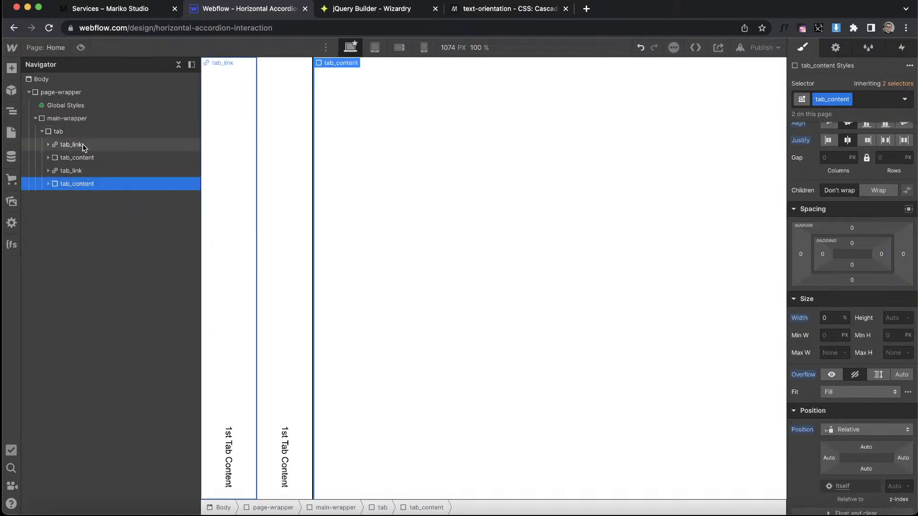
Create a third tab_link and tab_content pair at the end of the tab element.
click(142, 140)
right_click(220, 64)
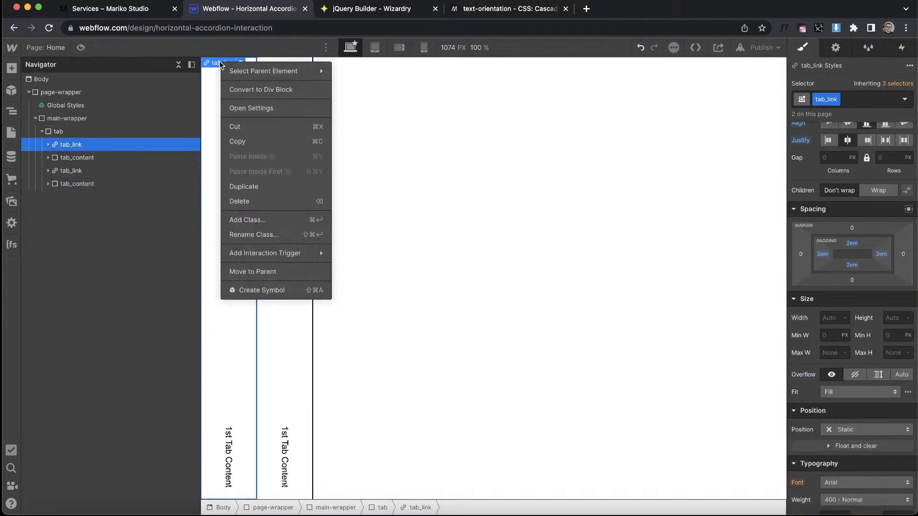
click(256, 184)
drag(72, 157, 69, 200)
click(68, 183)
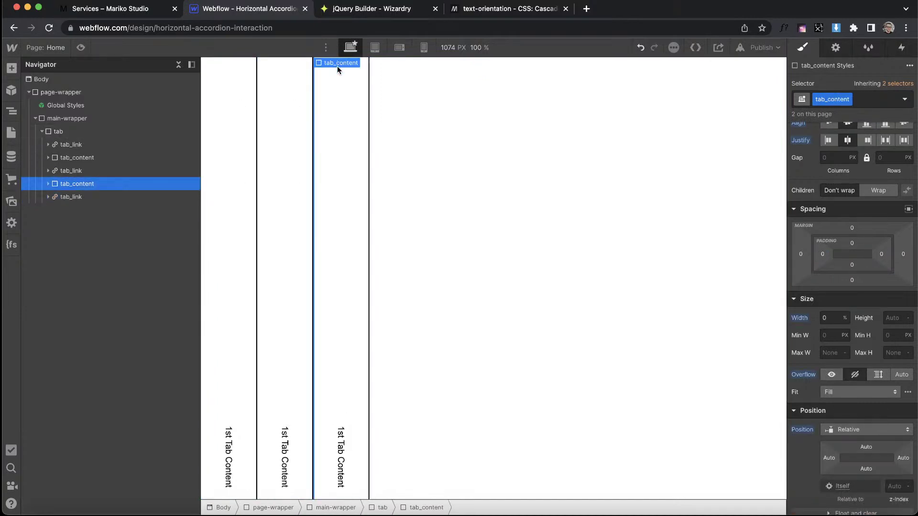
right_click(337, 66)
click(381, 173)
drag(99, 185, 97, 209)
Add a fourth tab_link and tab_content, ordering all links and contents to alternate.
click(88, 195)
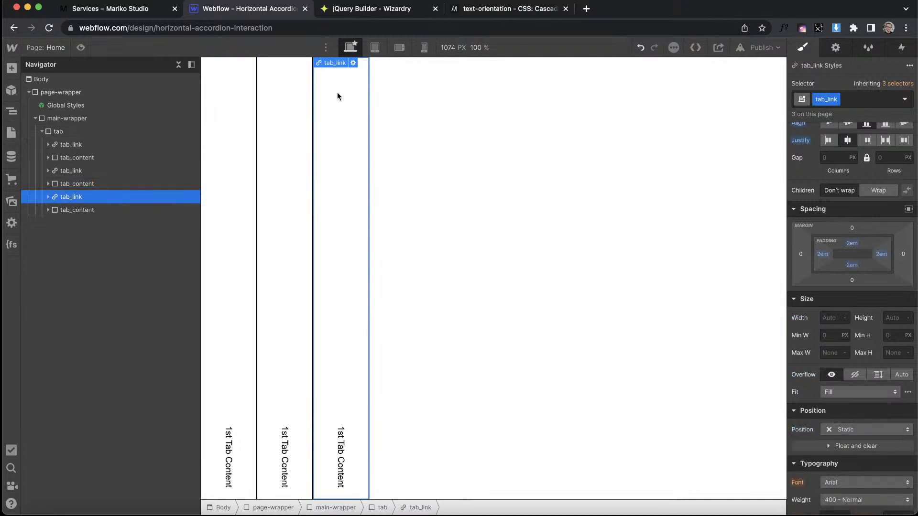
right_click(332, 61)
click(358, 182)
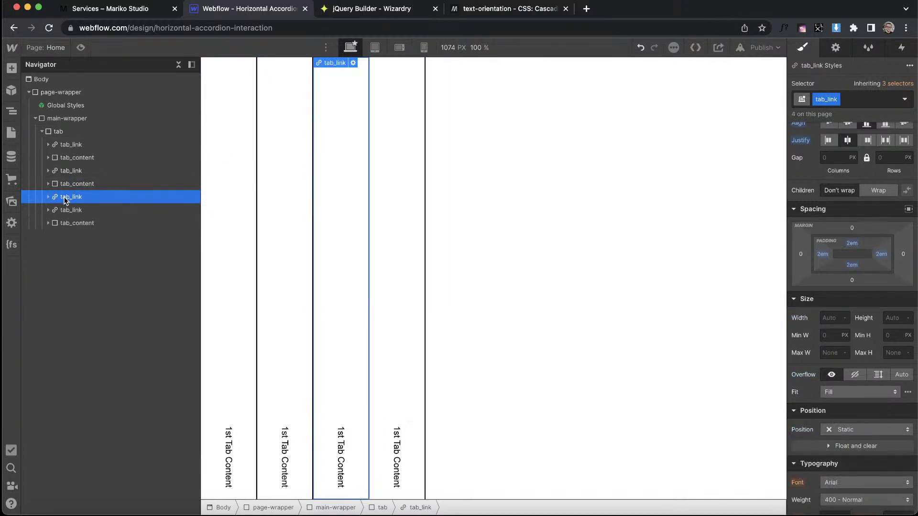
drag(65, 200, 71, 228)
click(81, 202)
click(76, 208)
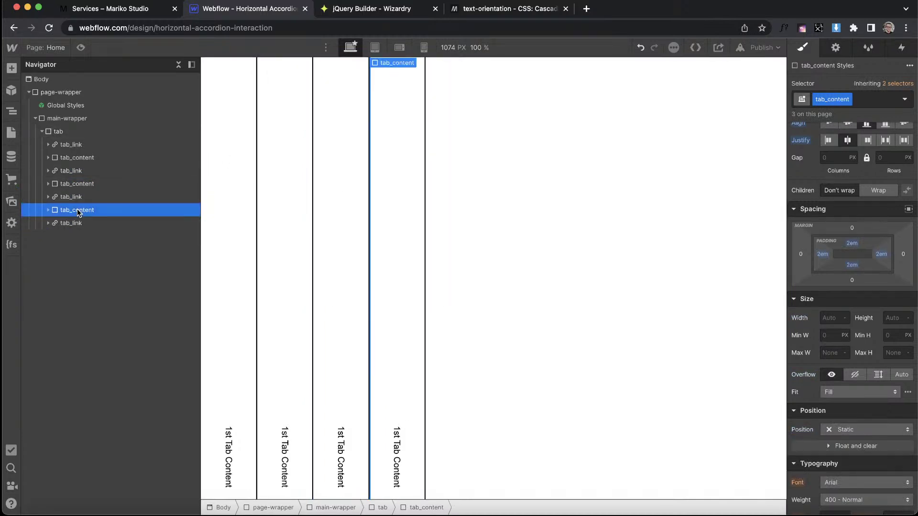
right_click(393, 62)
click(433, 168)
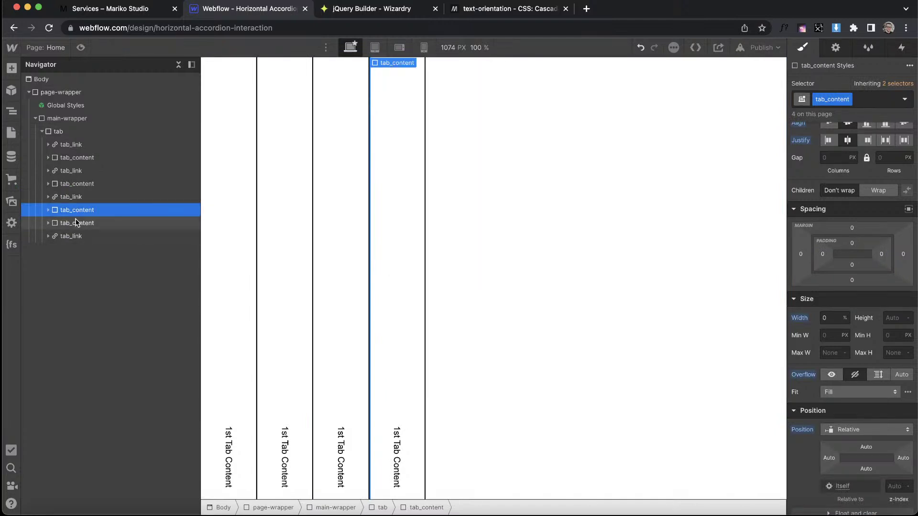
drag(77, 223, 75, 238)
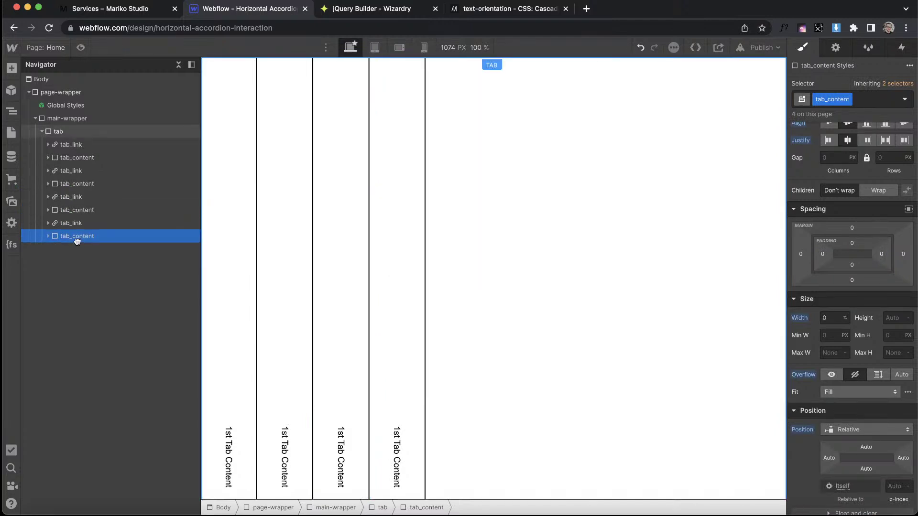
Add an 'active' combo class to the first tab_link and set its background to Silver.
click(78, 133)
click(81, 145)
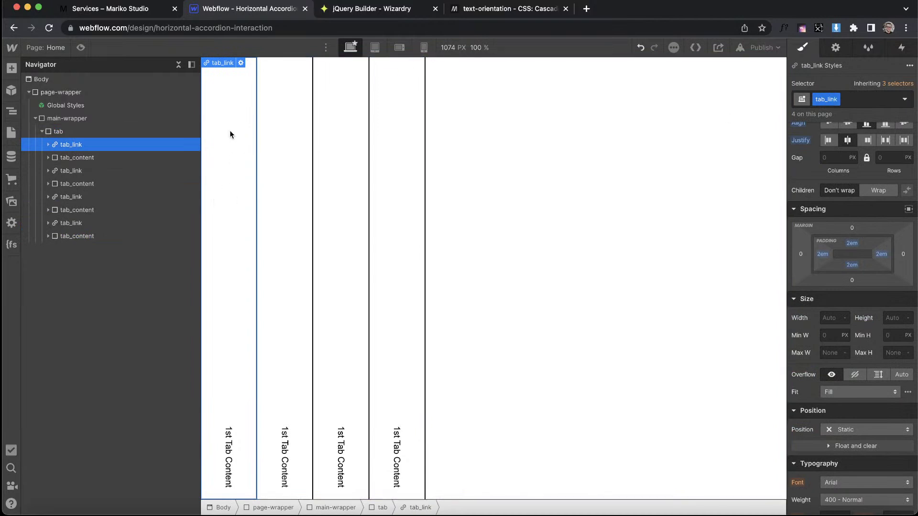
click(856, 102)
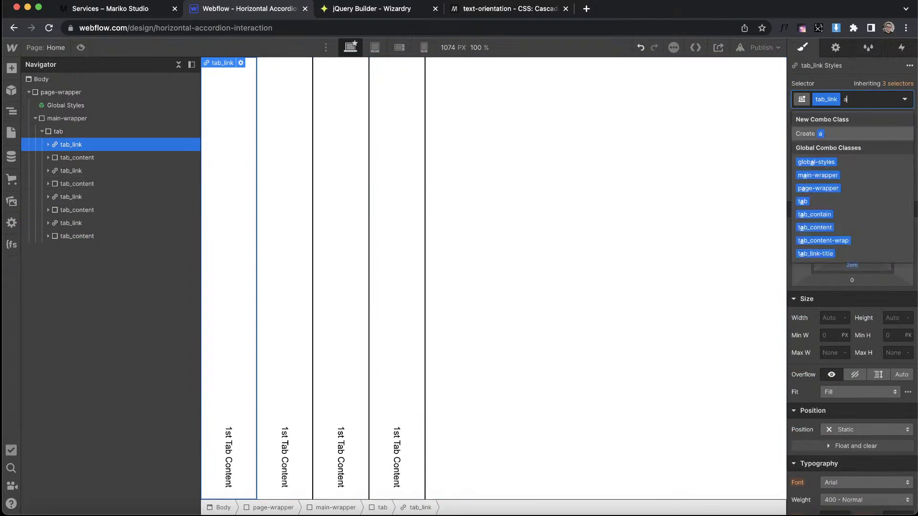
text(active)
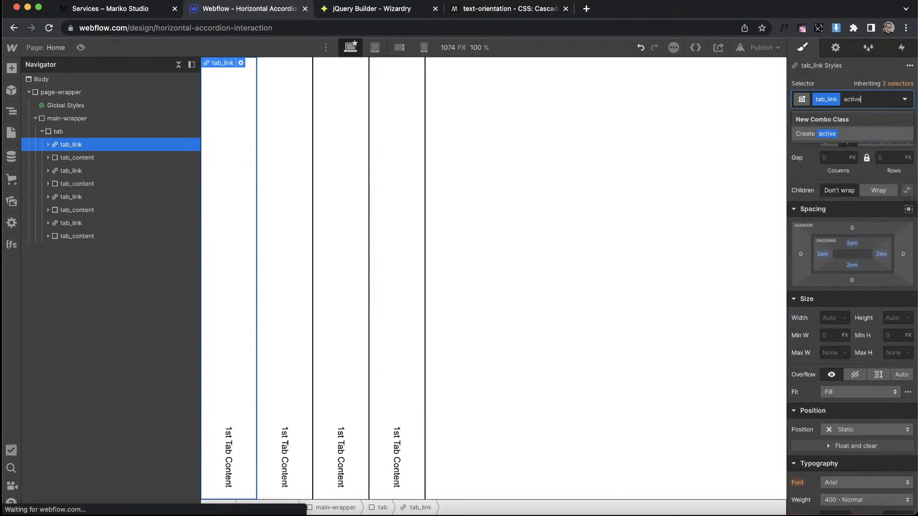
key(Return)
scroll(829, 309, down, 3)
scroll(829, 310, down, 5)
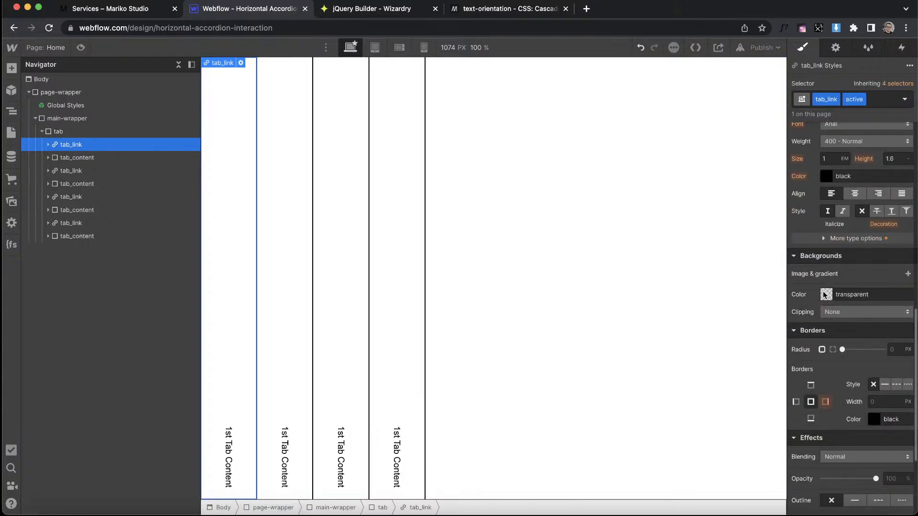
click(825, 293)
click(844, 463)
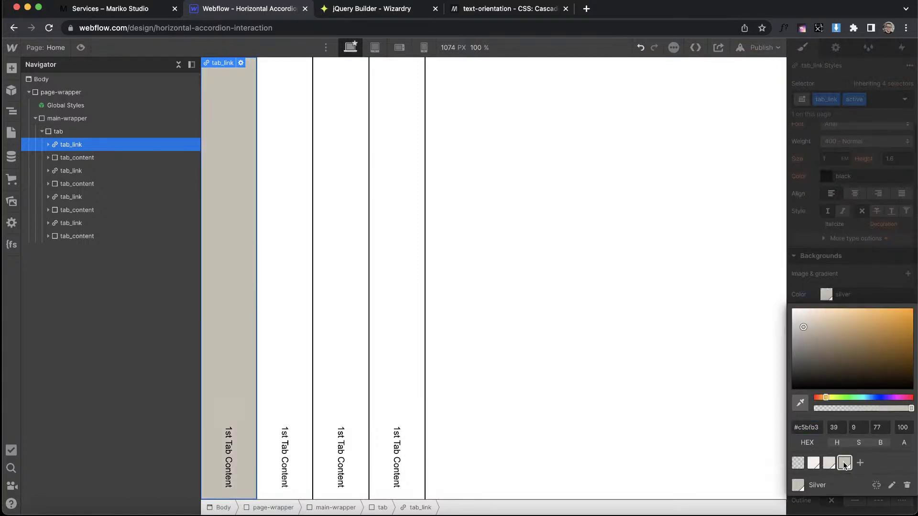
Apply an 'active' combo class to the first tab_content, fixing the 'acitve' typo.
click(76, 157)
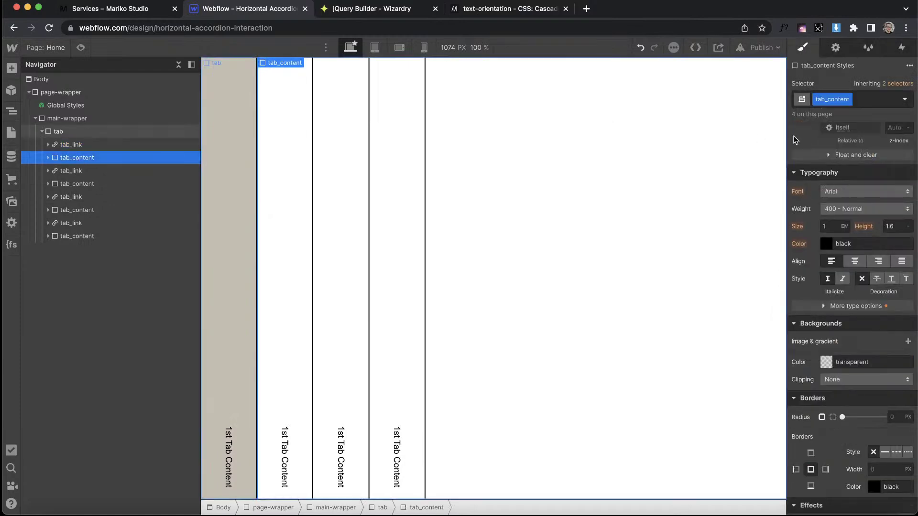
key(super+Return)
text(acit)
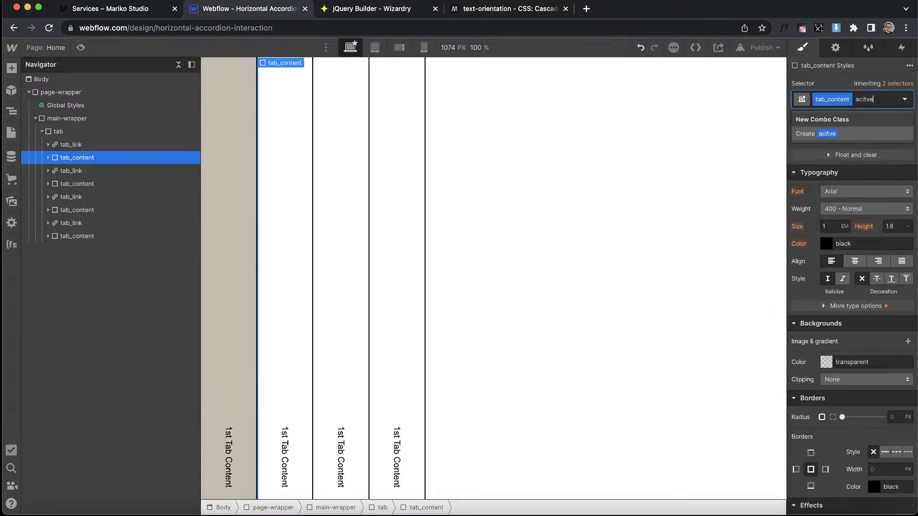
text(ve)
key(BackSpace)
key(BackSpace)
key(BackSpace)
key(BackSpace)
text(t)
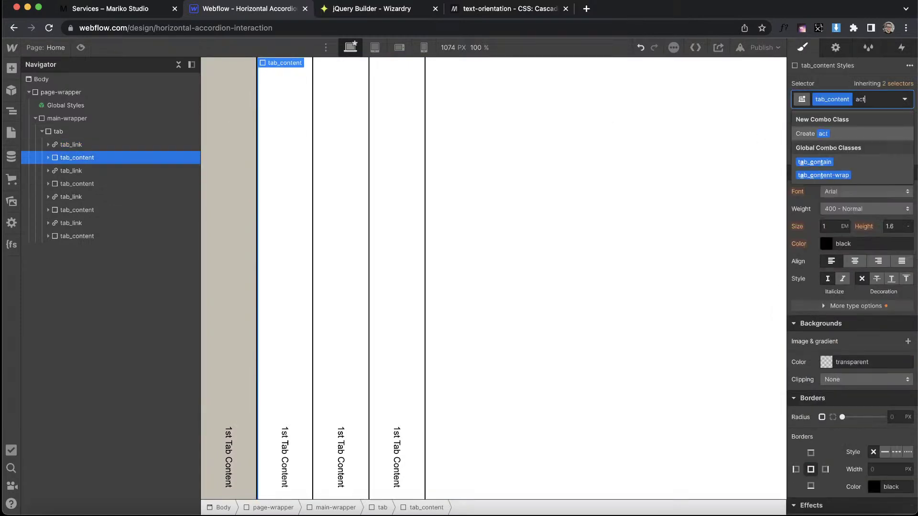
text(iv)
key(Return)
scroll(836, 287, up, 10)
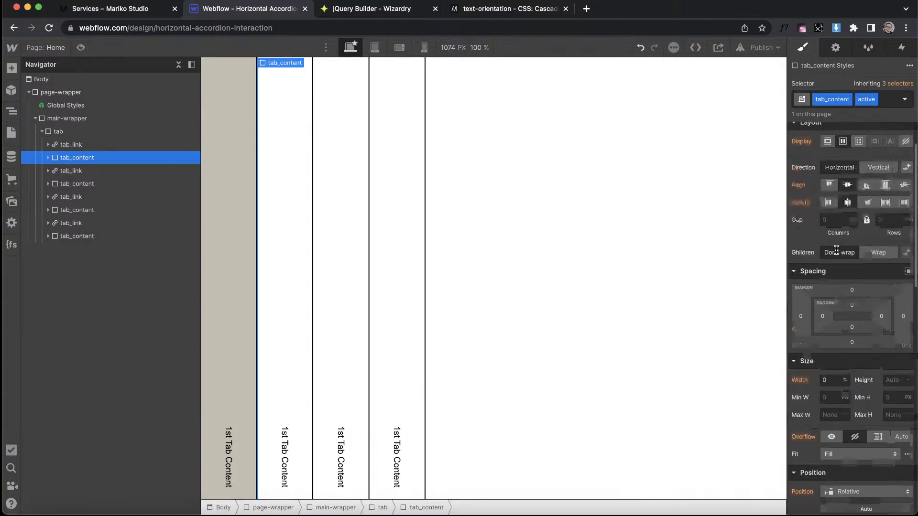
Set the active tab_content to 100% width and inspect the first tab's content wrapper.
text(100)
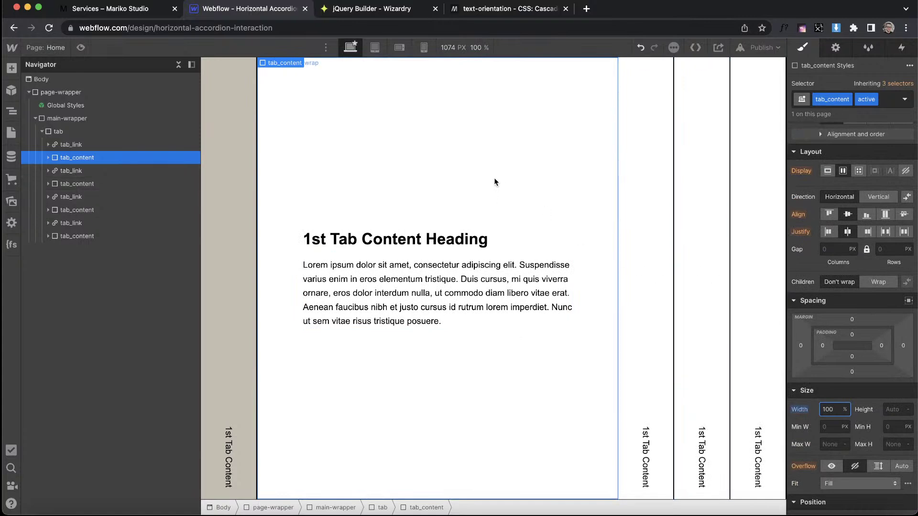
scroll(866, 331, down, 15)
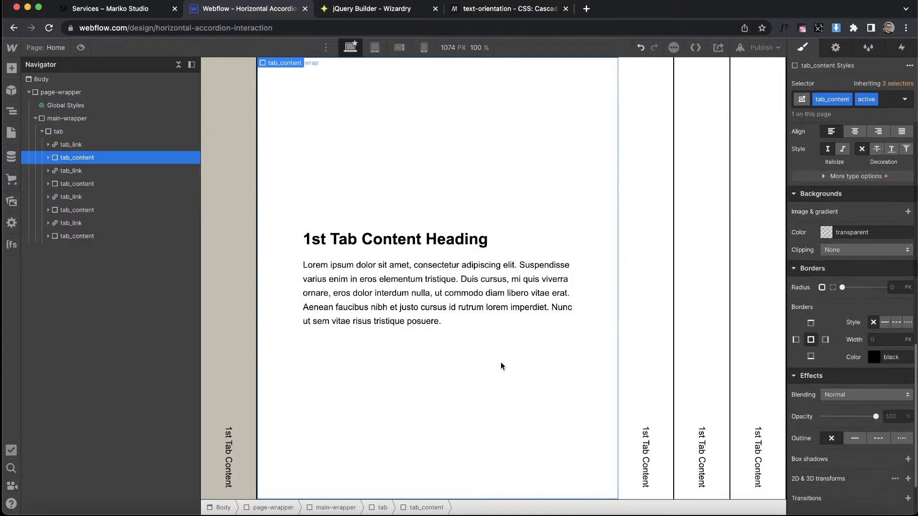
click(413, 131)
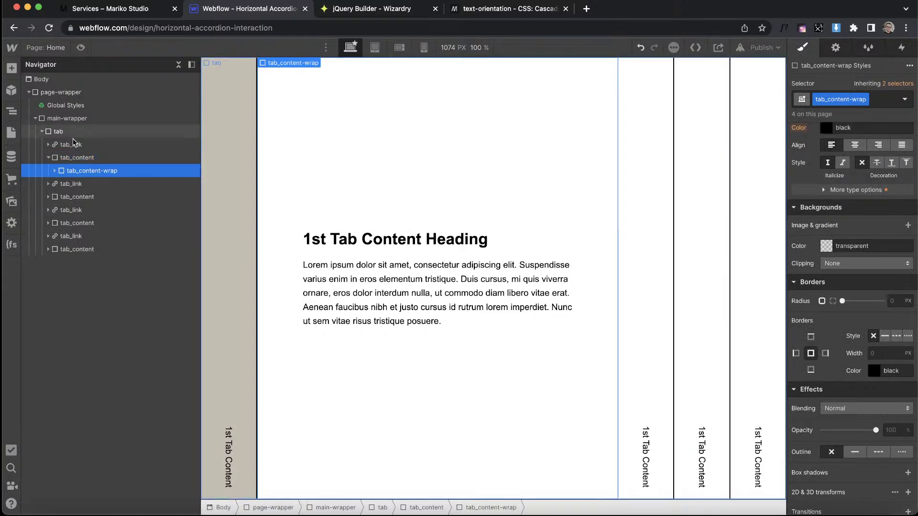
click(77, 158)
scroll(839, 268, down, 3)
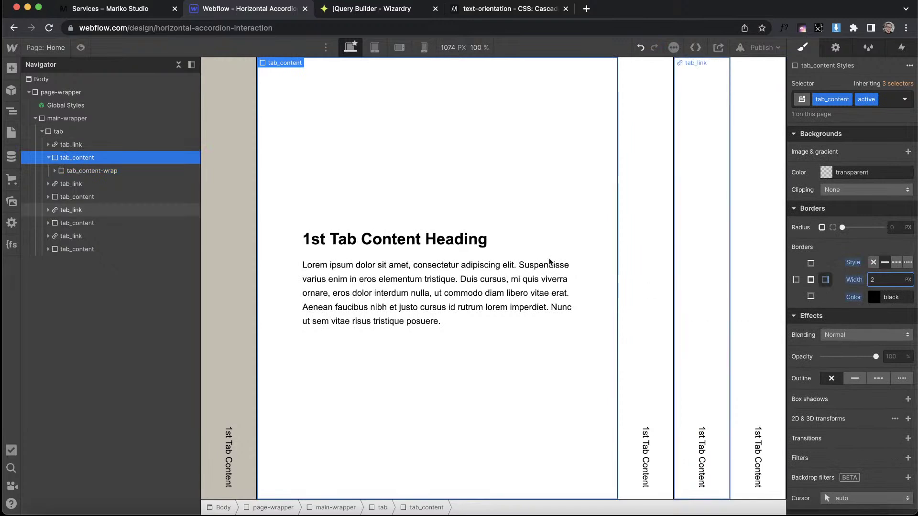
click(580, 363)
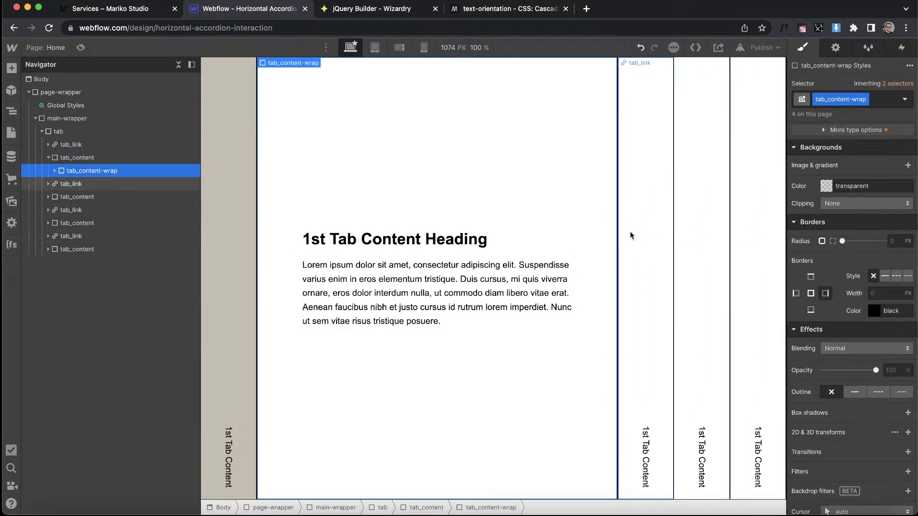
Give all tab_link elements a White Smoke background.
click(86, 237)
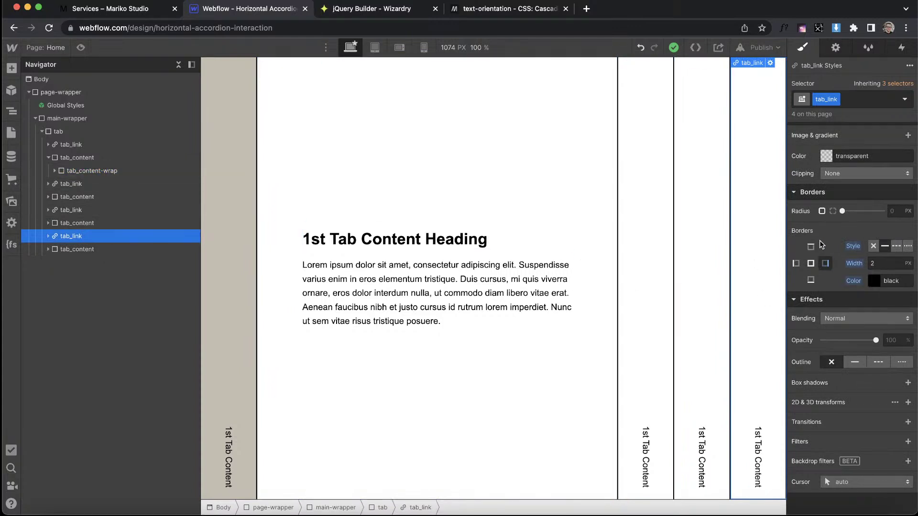
click(824, 161)
click(812, 319)
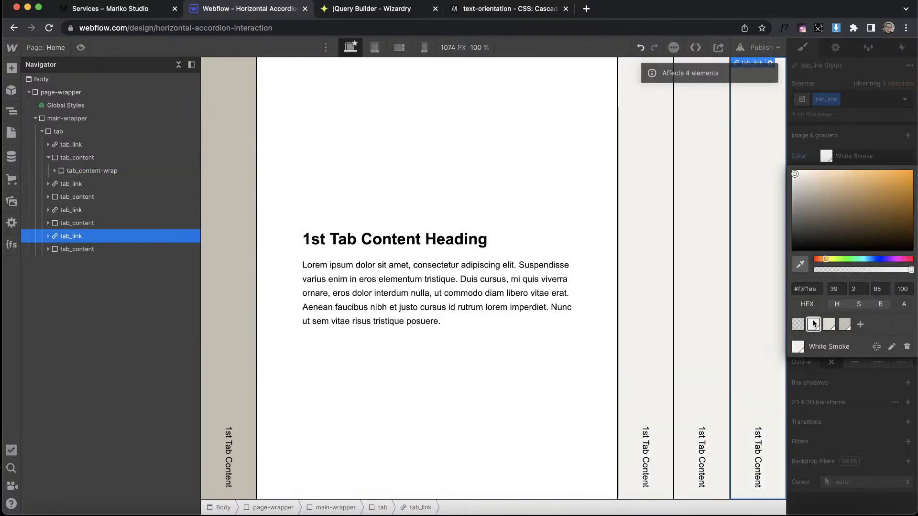
Set the tab_content background to Gainsboro after trying another swatch.
click(353, 92)
click(89, 155)
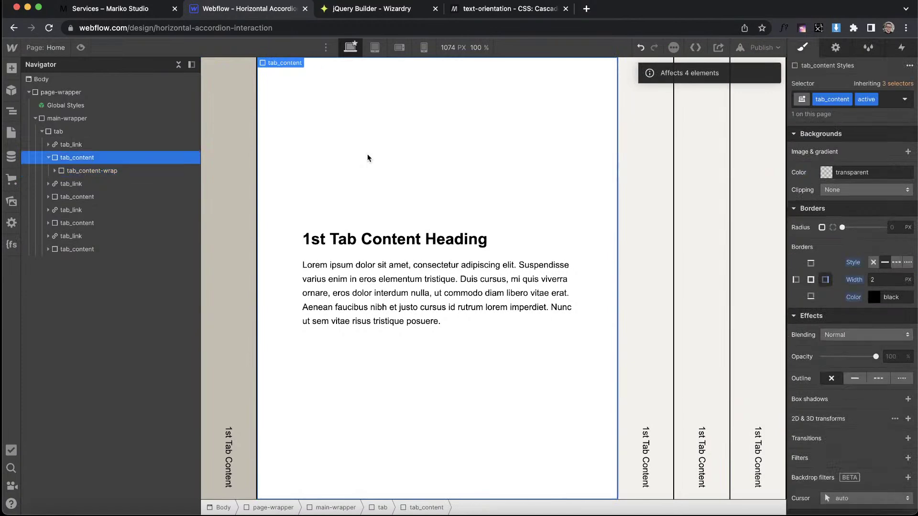
click(89, 197)
click(826, 173)
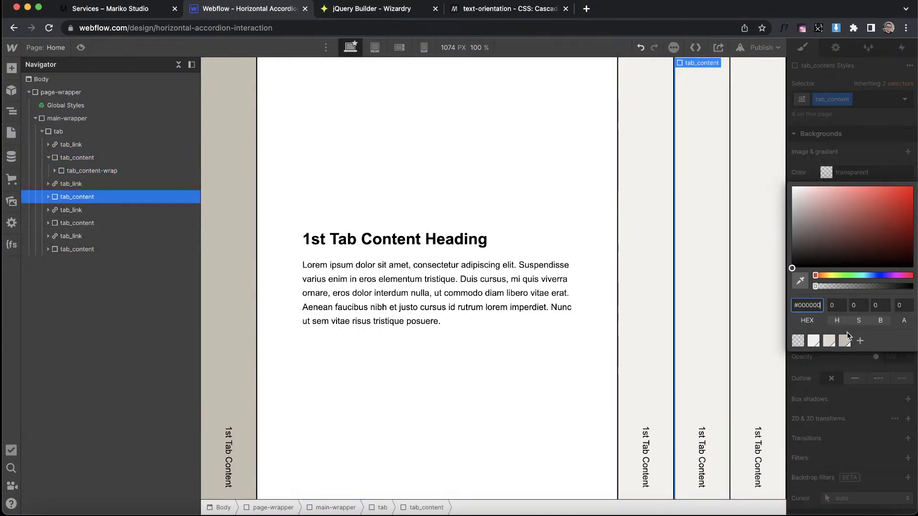
click(844, 341)
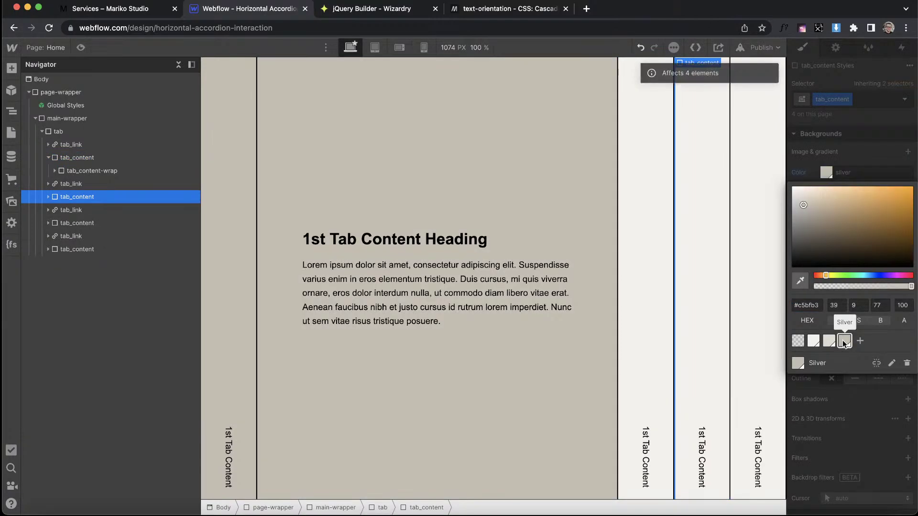
click(828, 340)
click(557, 112)
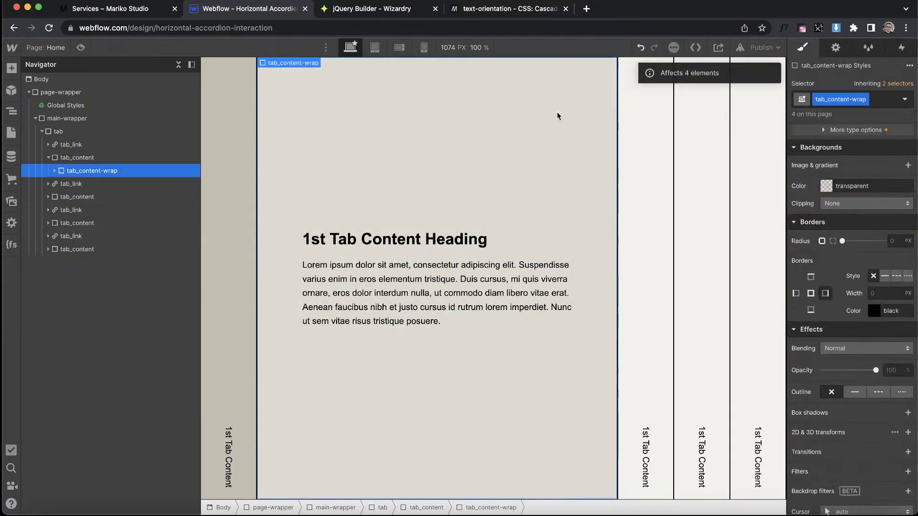
click(648, 147)
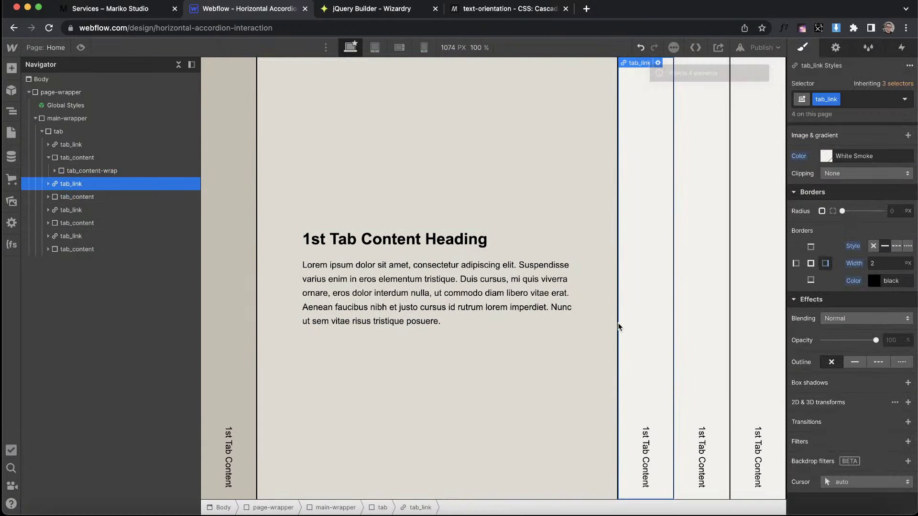
Change '1st' to '2nd', '3rd' and '4th' in the second, third and fourth column titles.
click(648, 439)
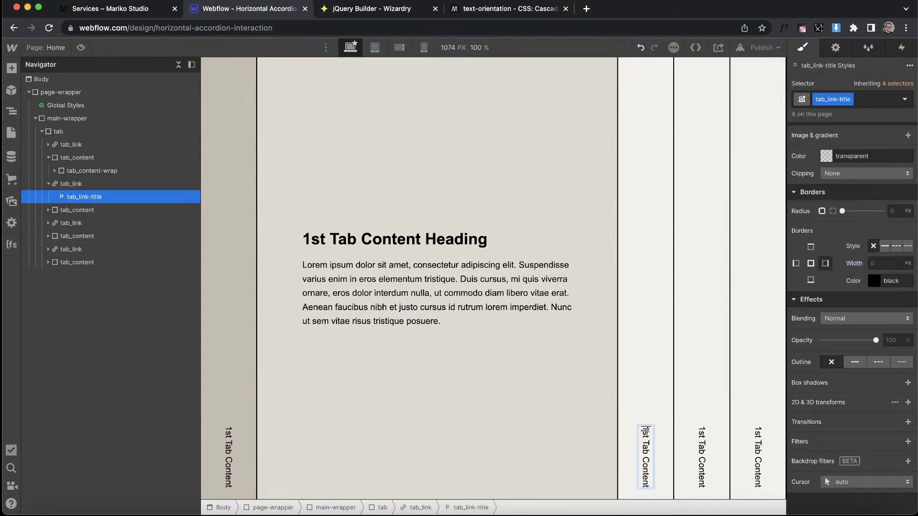
double_click(644, 434)
click(641, 444)
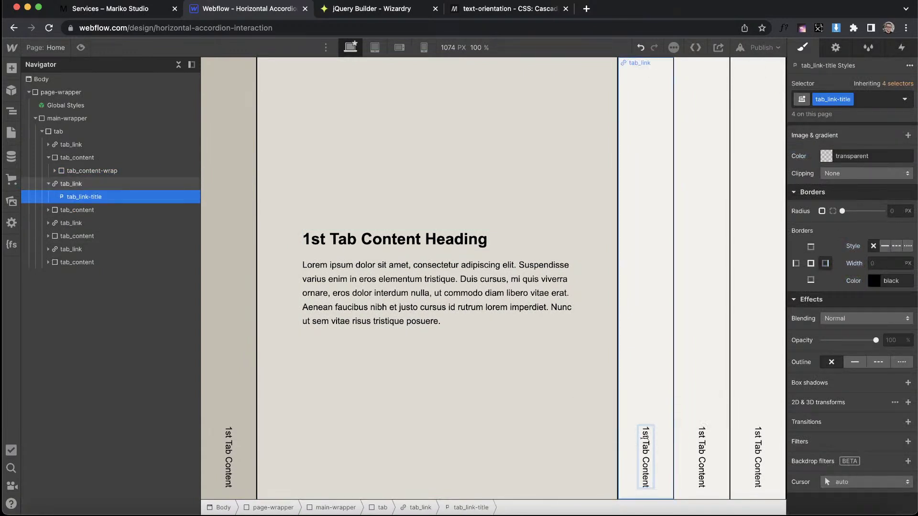
text(2nd)
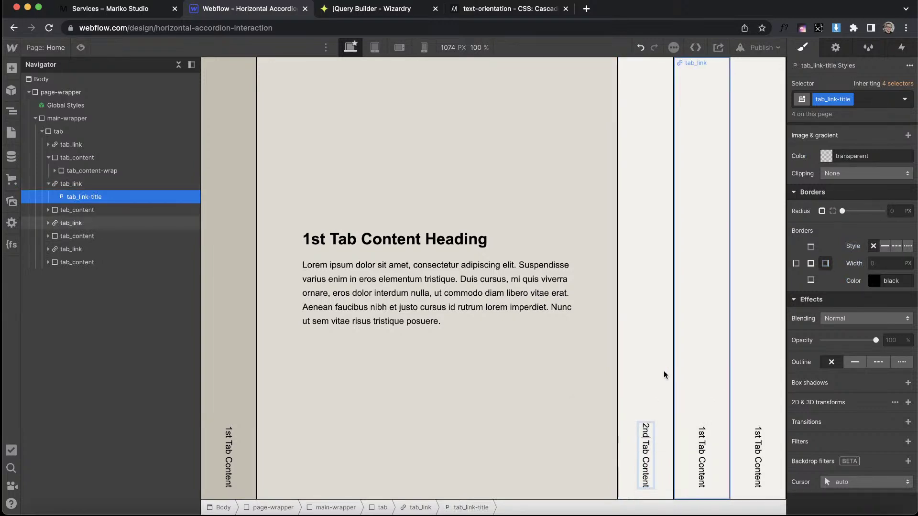
click(696, 438)
double_click(699, 432)
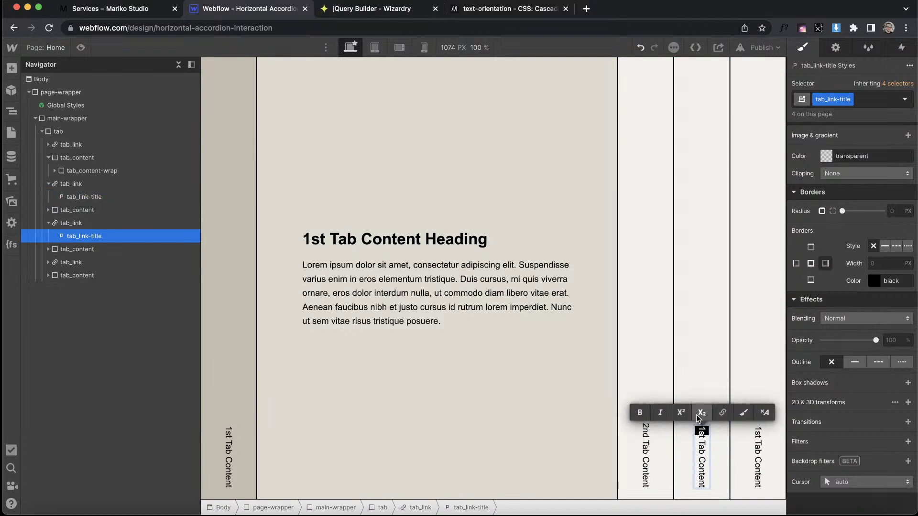
key(BackSpace)
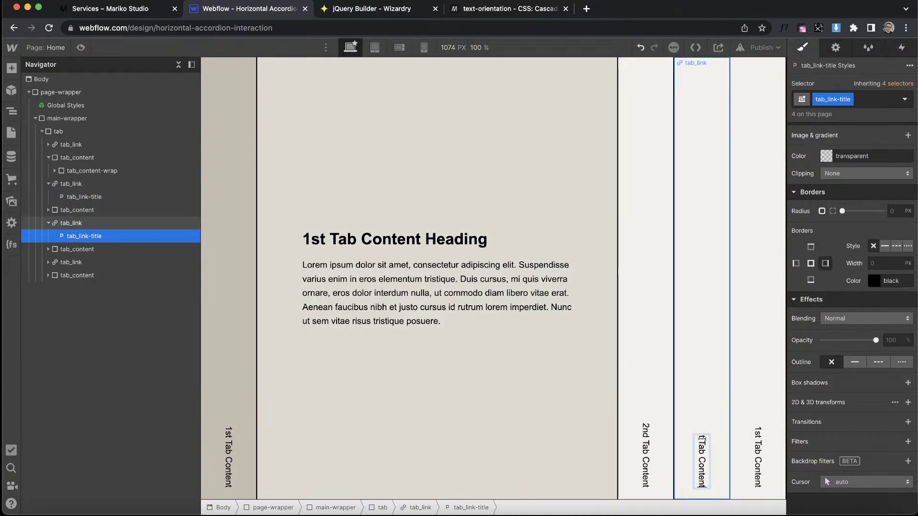
text(3rd)
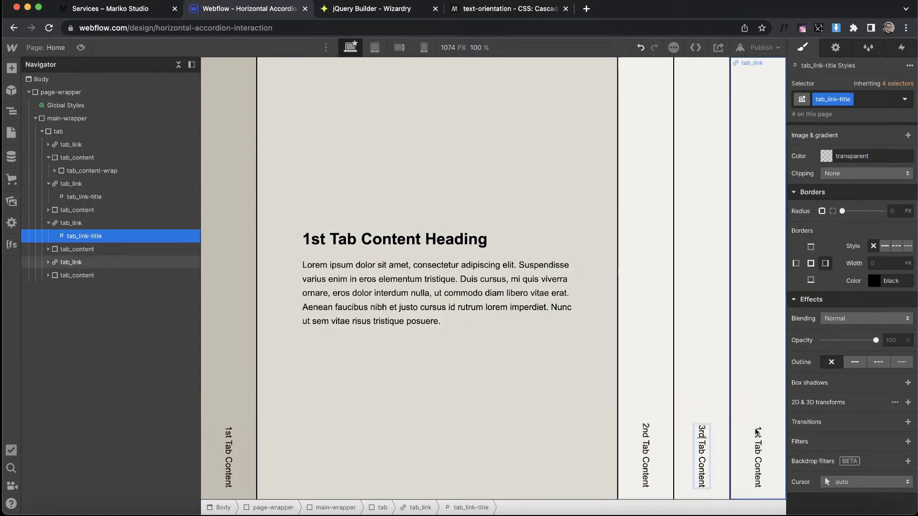
click(758, 443)
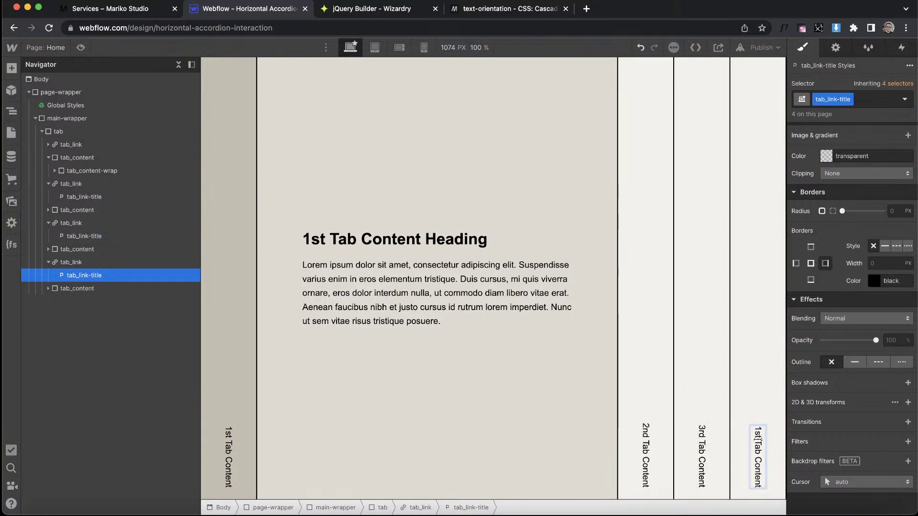
double_click(758, 433)
text(4th)
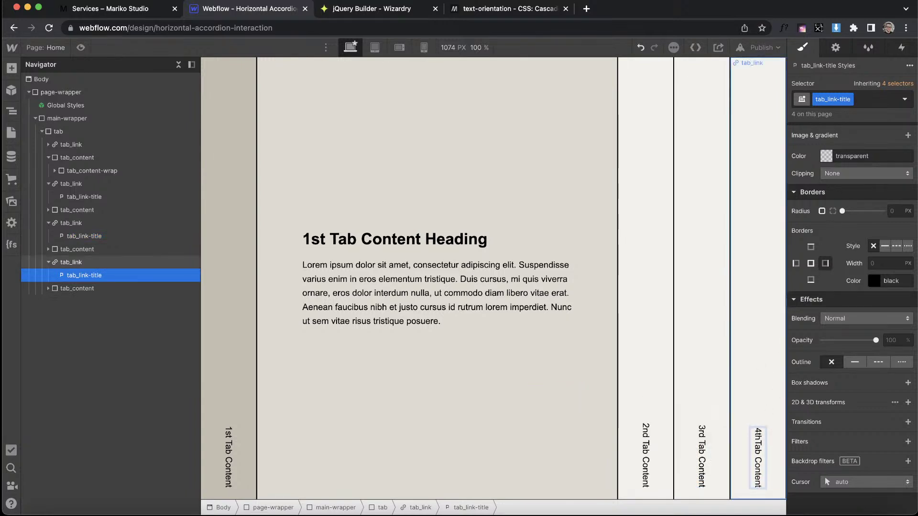
Finish the fourth title and give the second tab_content panel the active class to expand it.
click(575, 215)
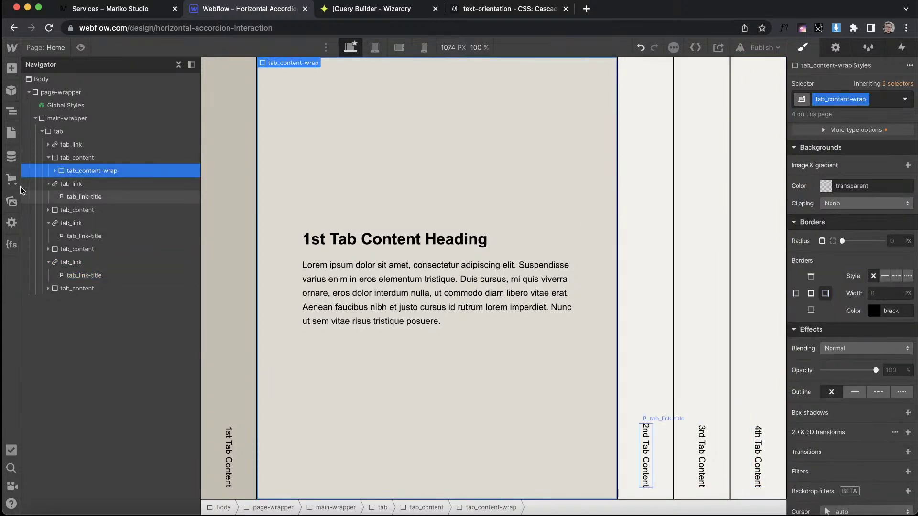
click(67, 210)
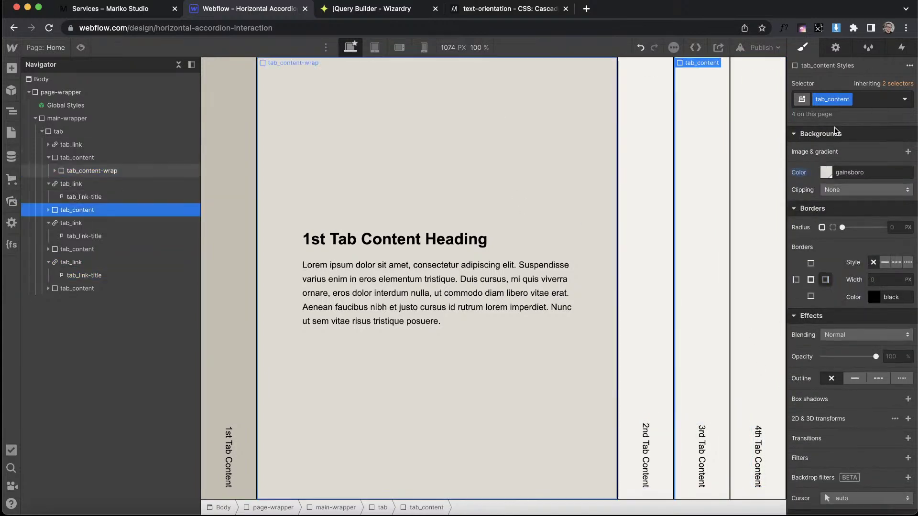
click(869, 101)
click(835, 161)
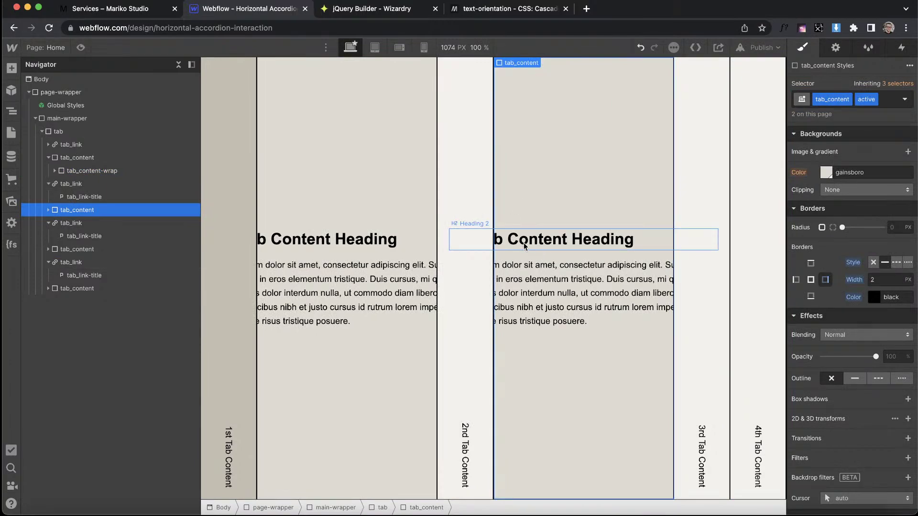
click(375, 153)
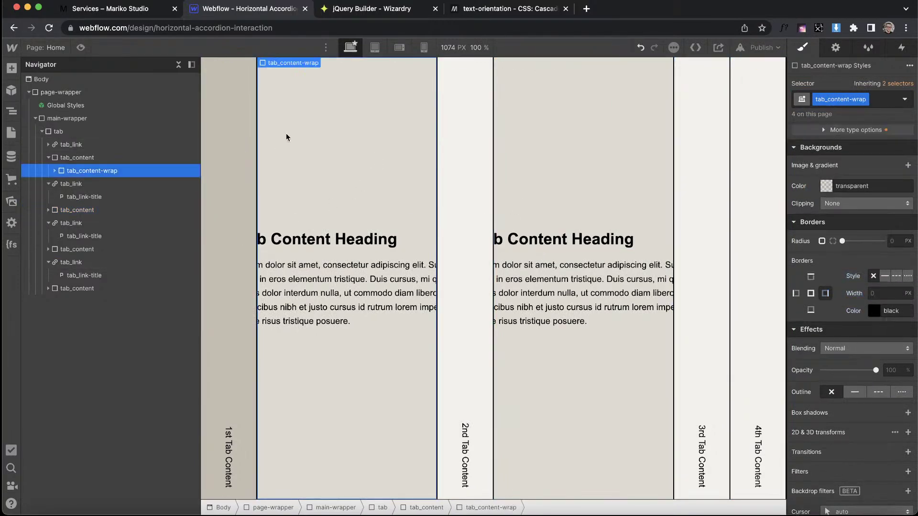
click(302, 113)
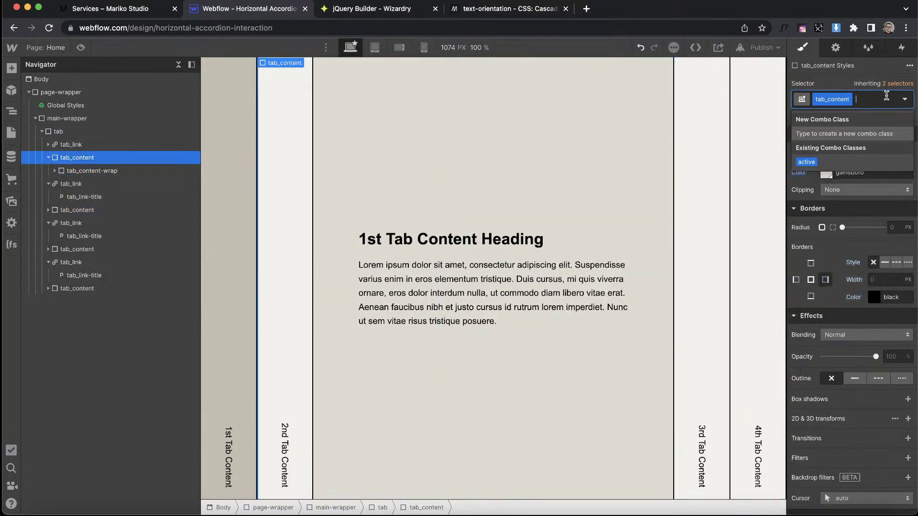
Change the second panel's heading to '2nd', then remove its active class to collapse it.
click(378, 239)
double_click(382, 239)
drag(382, 239, 367, 239)
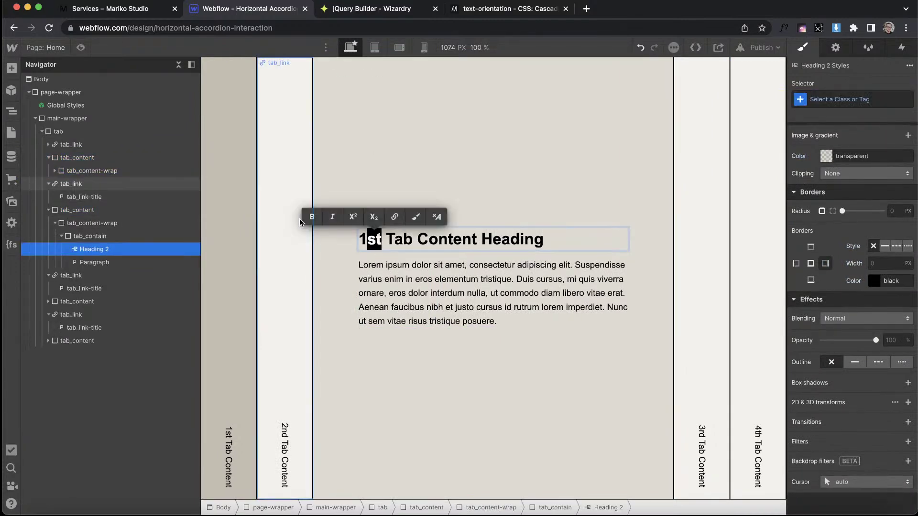
key(BackSpace)
key(BackSpace)
key(Delete)
text(2nd)
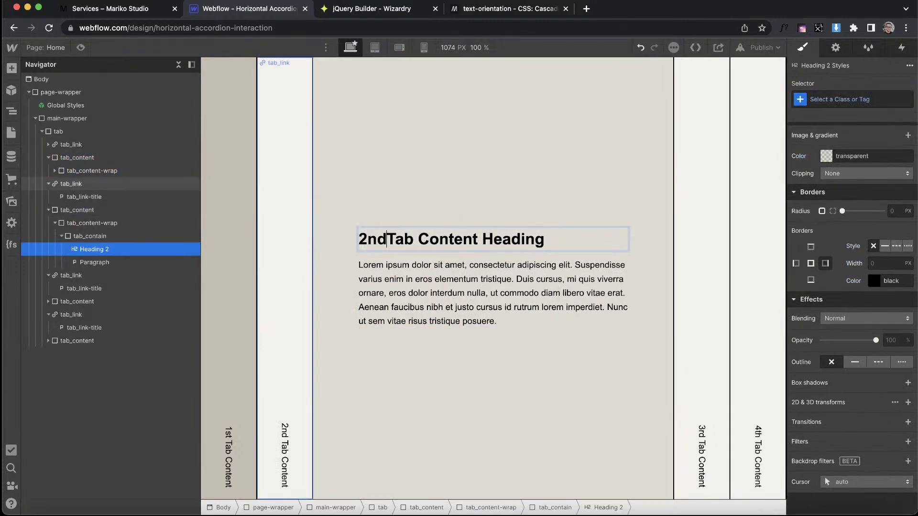
click(448, 127)
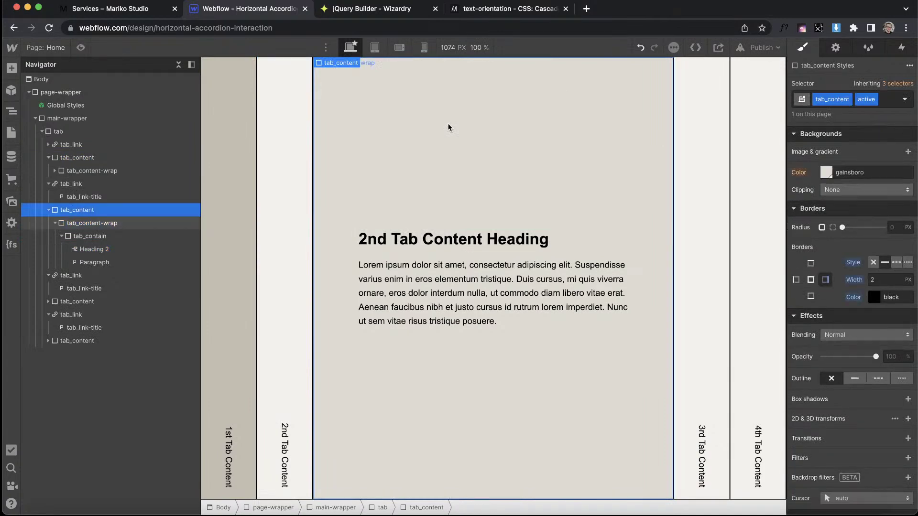
key(super+Return)
key(BackSpace)
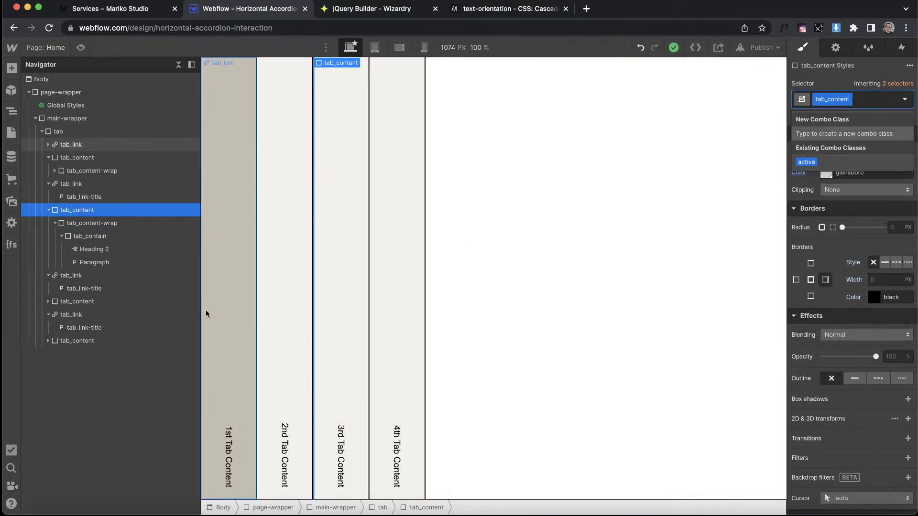
Expand the third panel with the active class, change its heading to '3rd', and collapse it.
click(48, 209)
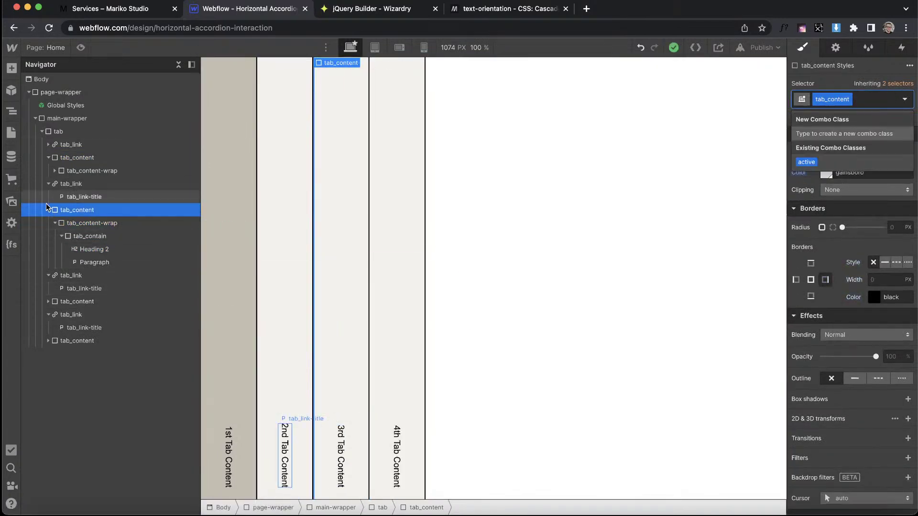
click(96, 248)
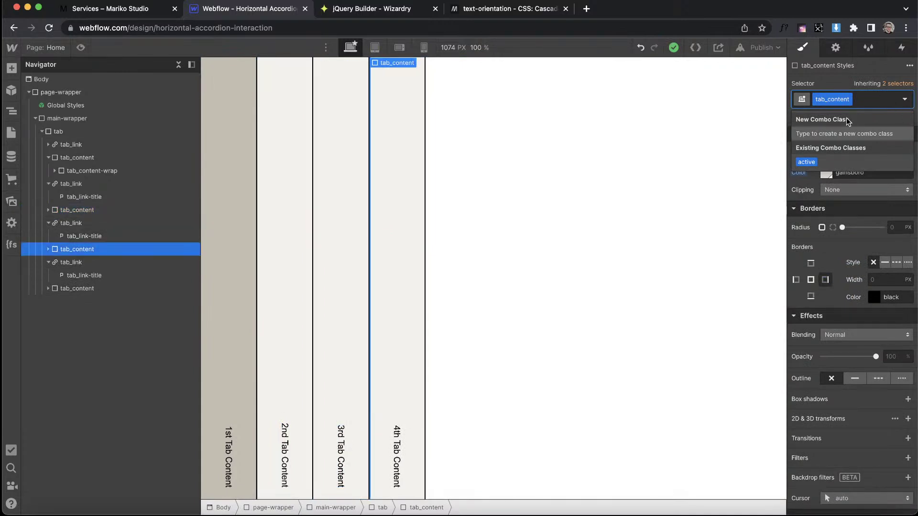
key(Down)
key(Return)
double_click(430, 237)
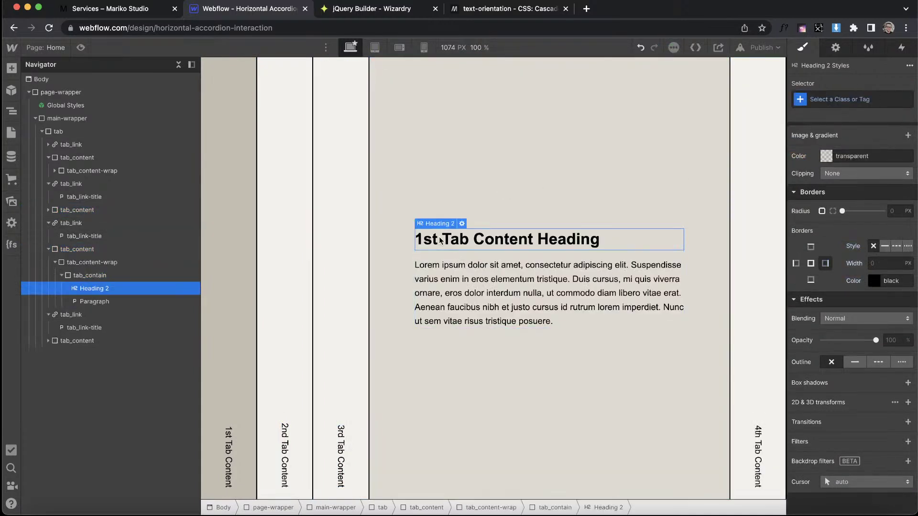
double_click(430, 238)
text(3rd)
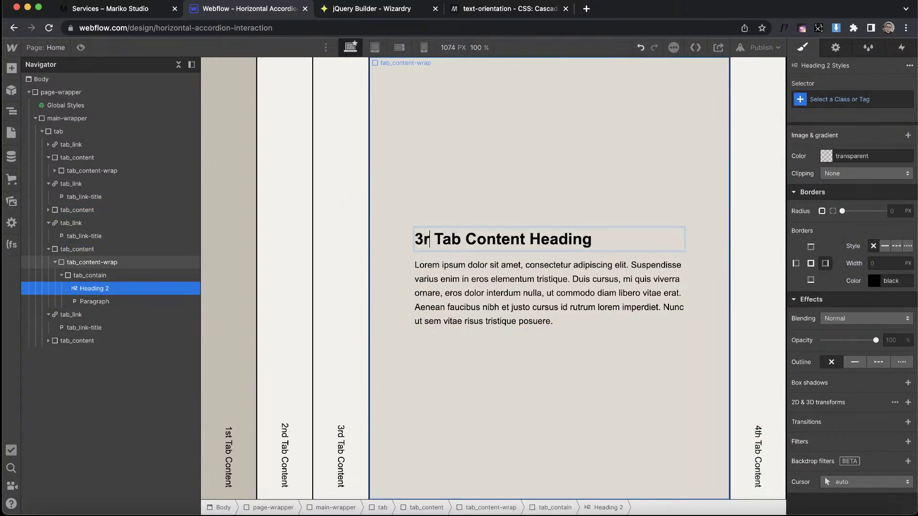
key(Escape)
click(536, 182)
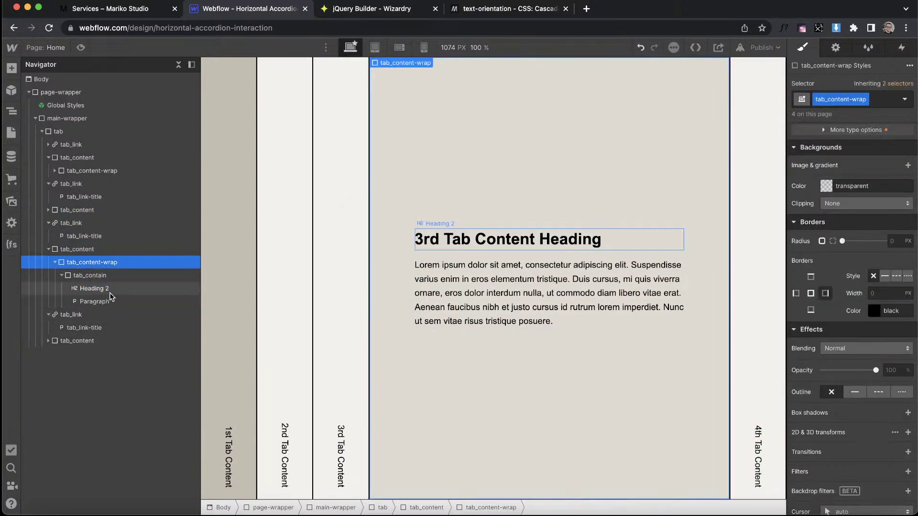
click(508, 117)
click(885, 98)
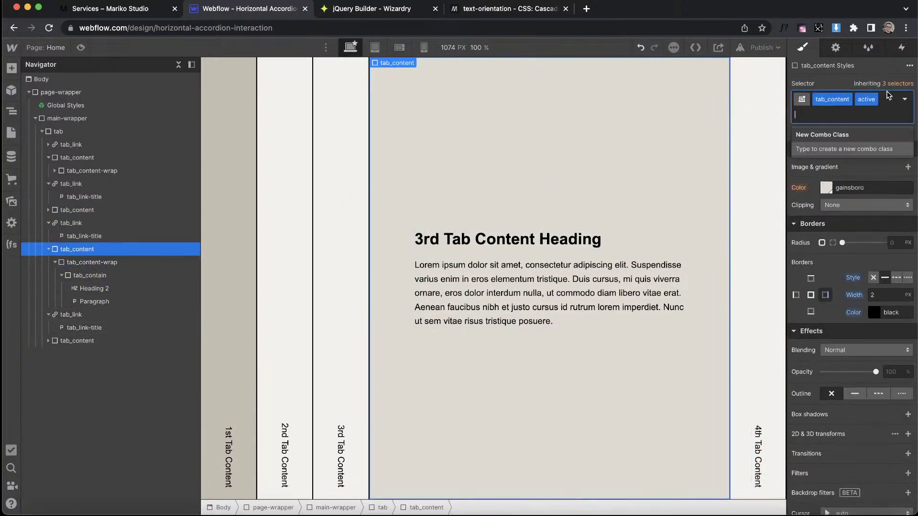
key(BackSpace)
Retitle the fourth panel's heading '4th', collapse it, and make the first panel active again.
click(79, 339)
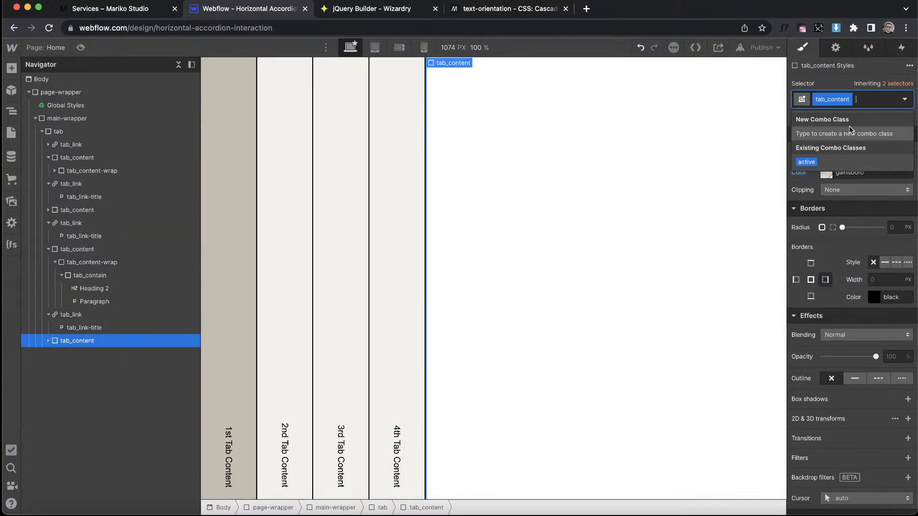
click(812, 163)
click(493, 239)
double_click(494, 239)
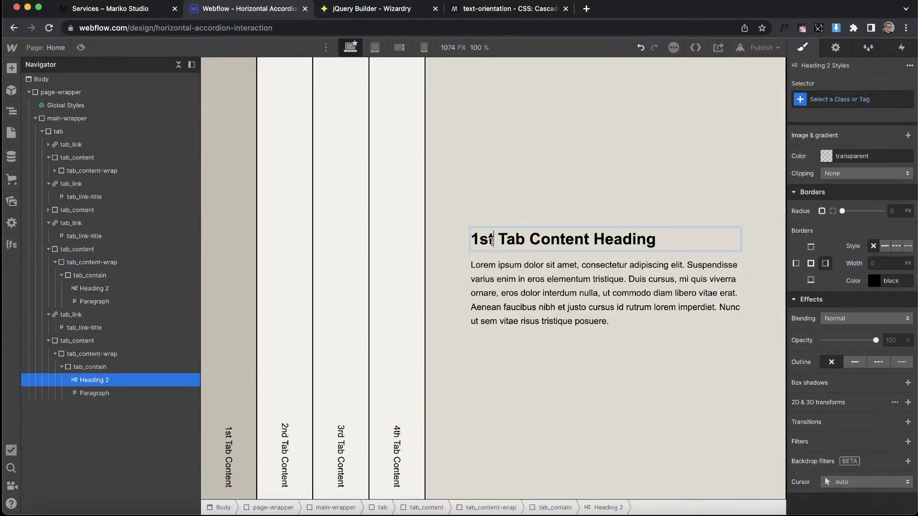
drag(493, 239, 407, 231)
text(4th)
click(555, 156)
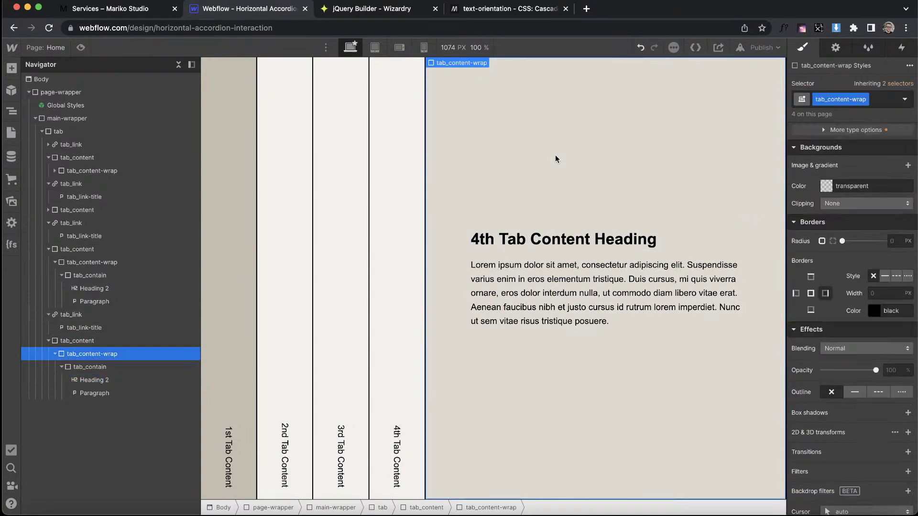
click(555, 156)
click(886, 101)
key(BackSpace)
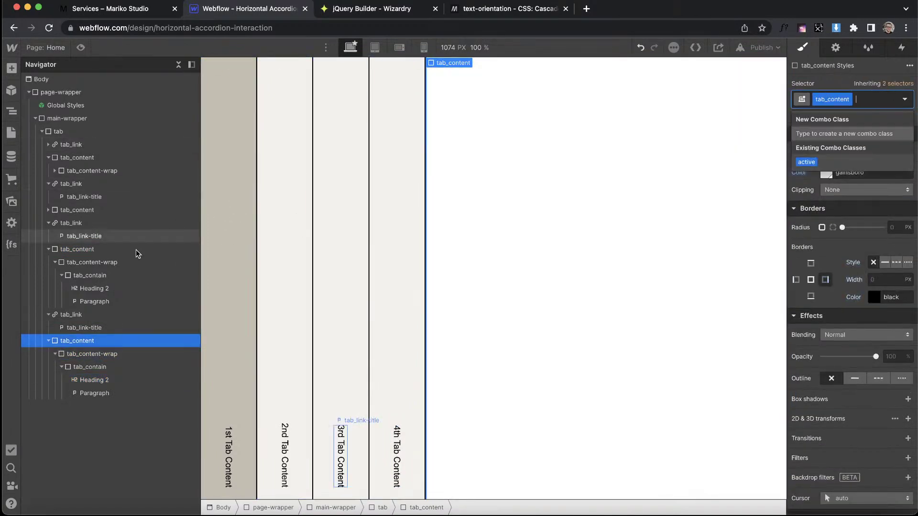
click(90, 158)
click(806, 163)
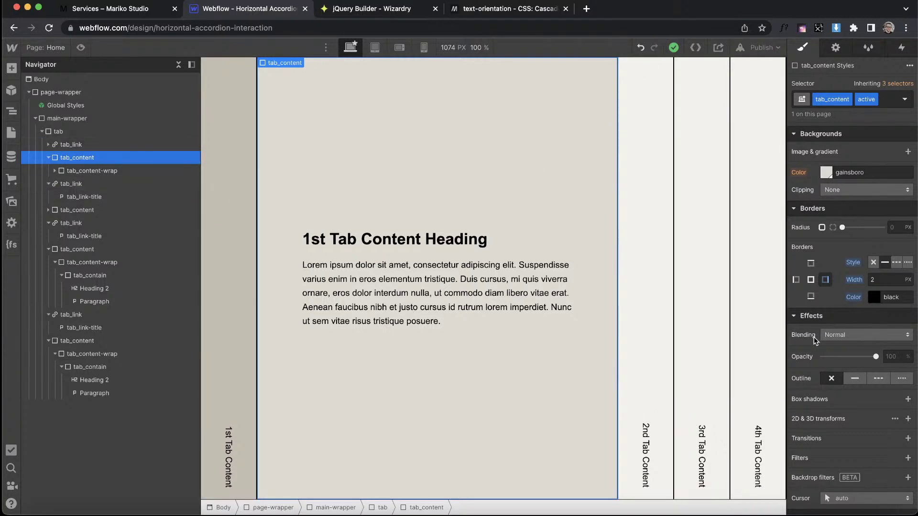
Add an all-properties transition to tab_content.active, then reset its transitions to none.
scroll(813, 340, down, 1)
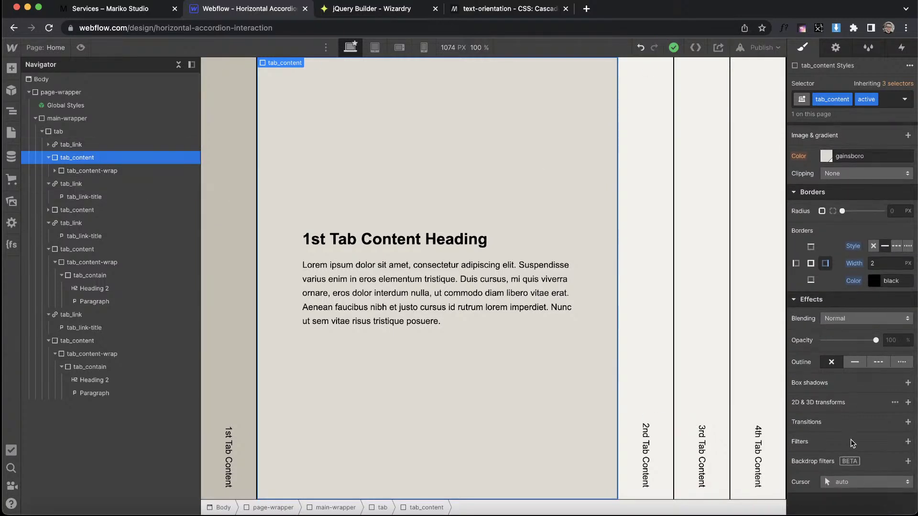
click(907, 422)
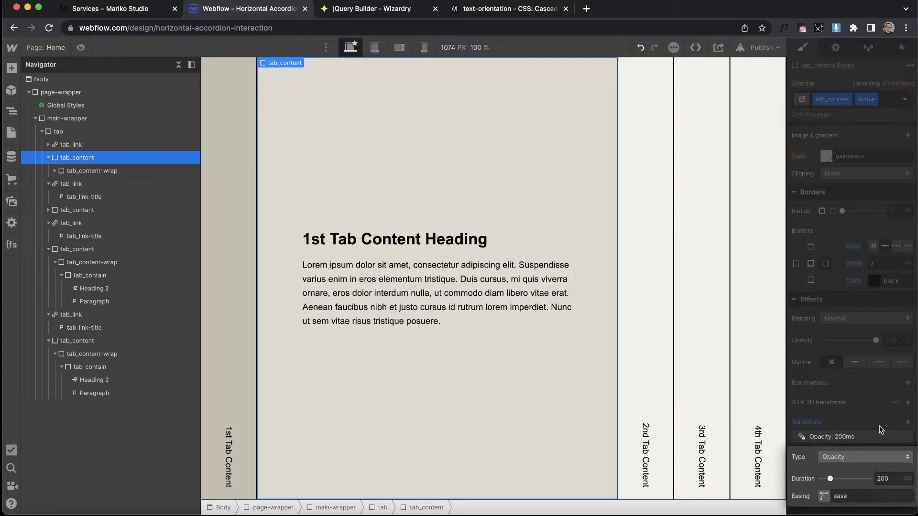
click(842, 457)
scroll(825, 483, down, 5)
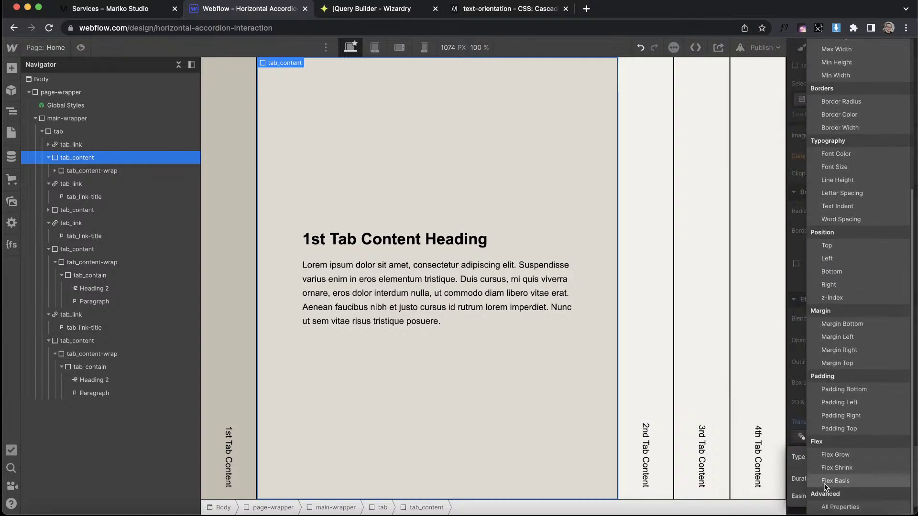
click(839, 505)
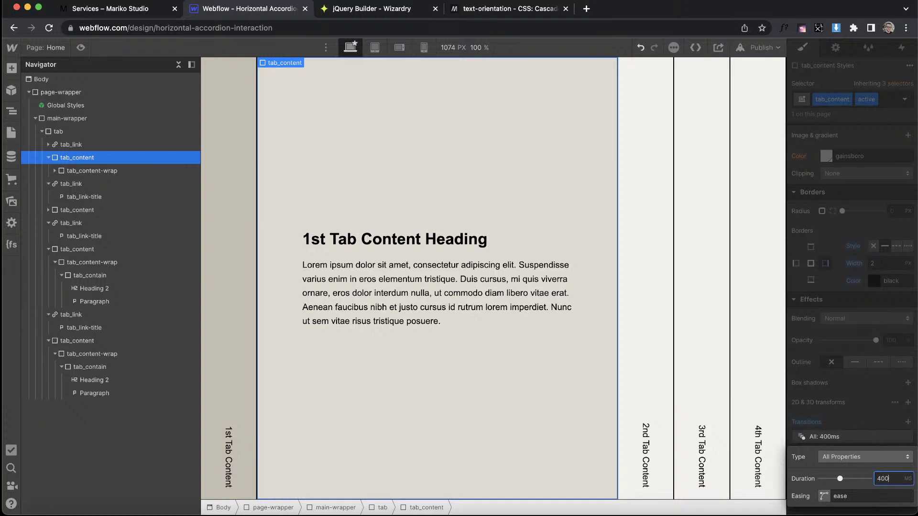
click(866, 386)
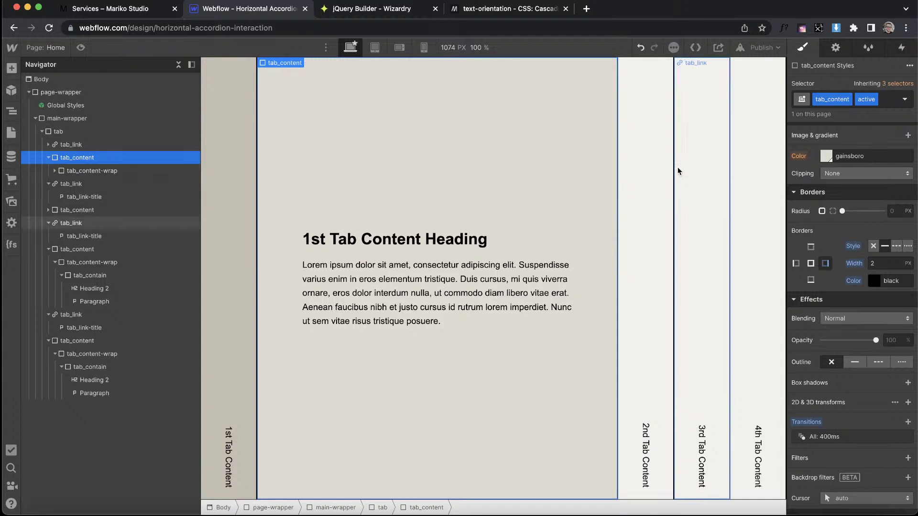
click(808, 423)
click(812, 438)
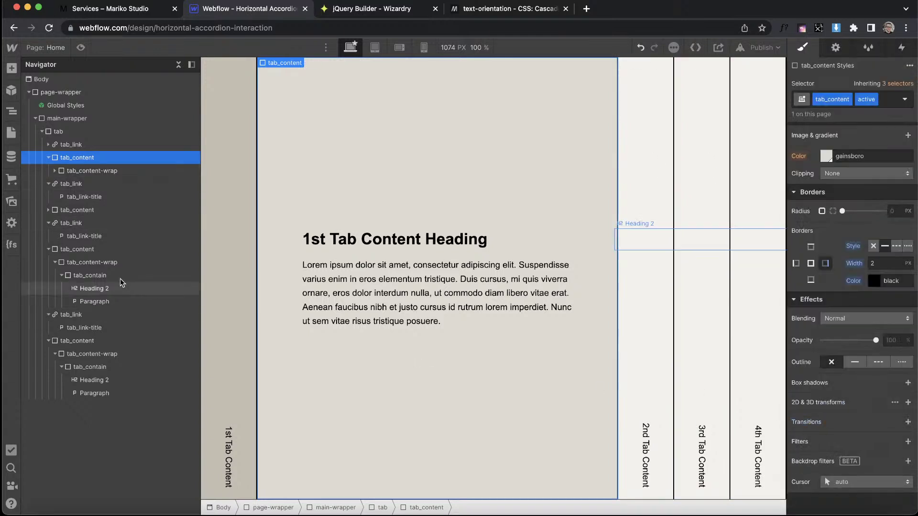
Give the base tab_content class a 400 ms transition on all properties.
click(48, 158)
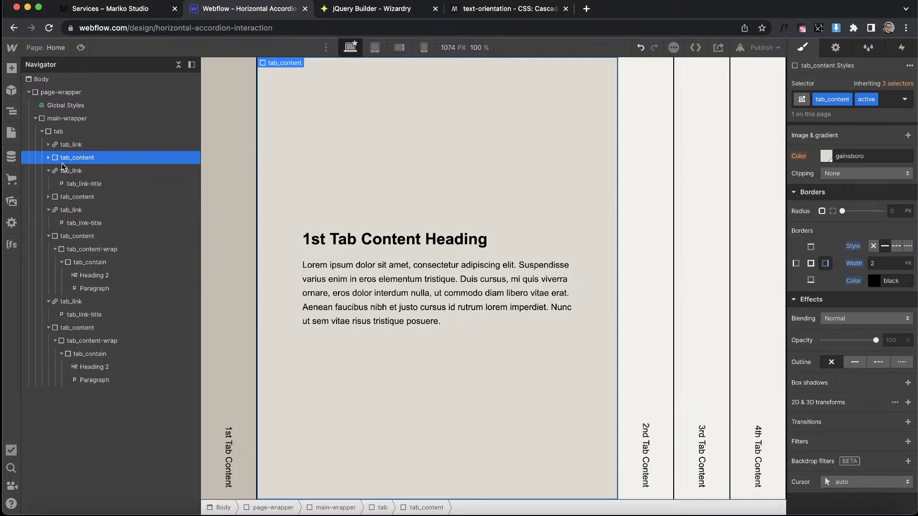
click(71, 196)
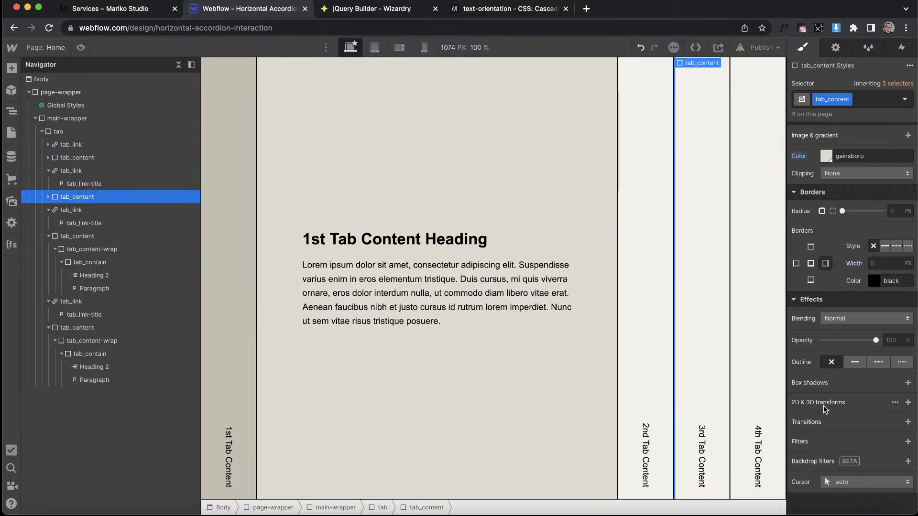
click(908, 423)
click(856, 457)
scroll(844, 478, down, 5)
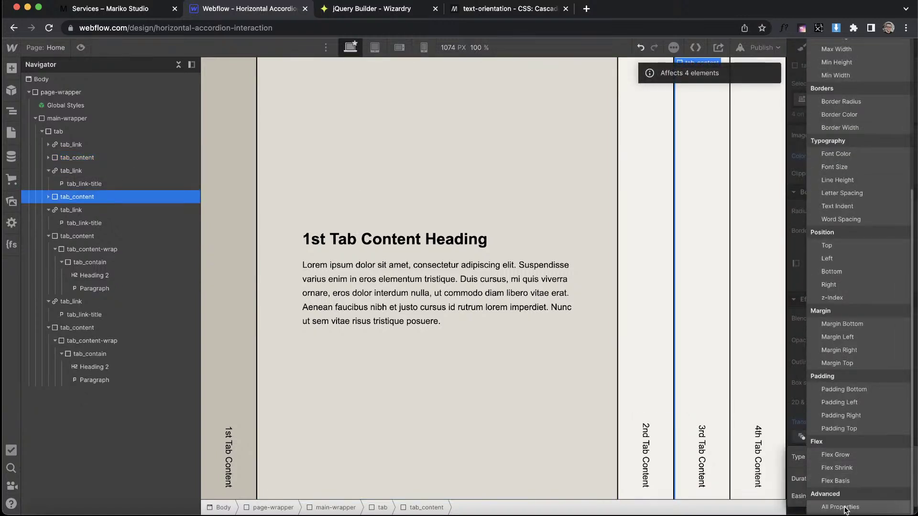
click(844, 508)
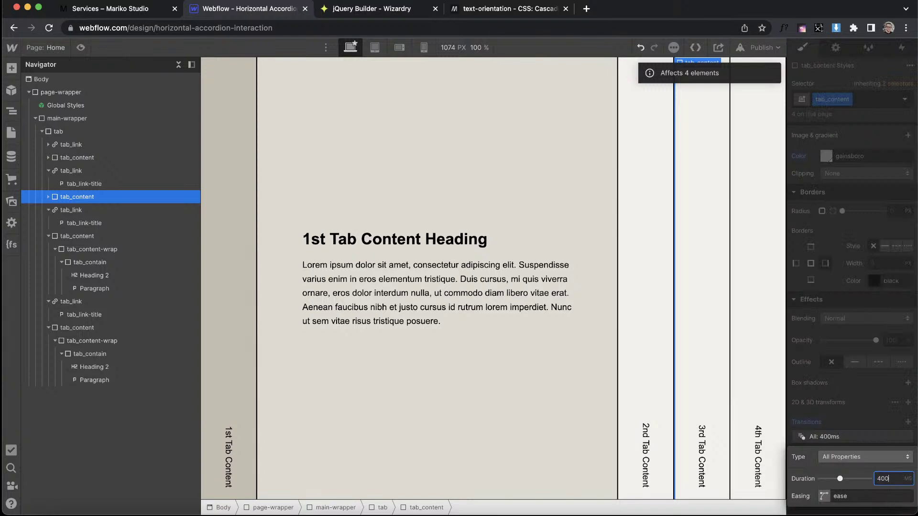
click(834, 387)
Give the tab_link class a 400 ms background colour transition.
click(643, 191)
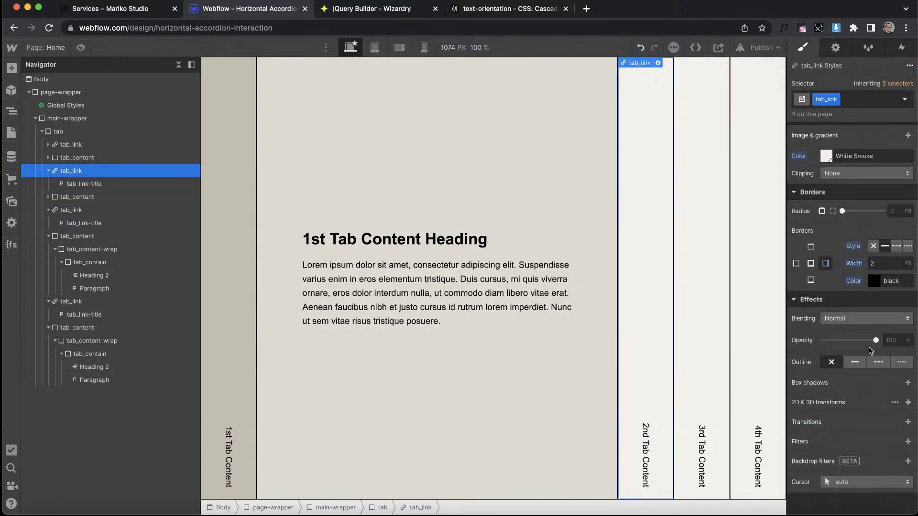
click(908, 423)
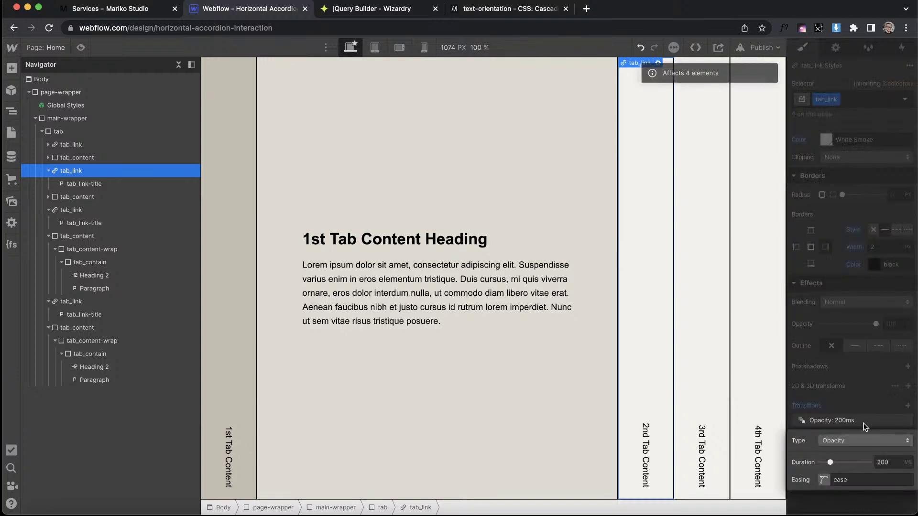
click(844, 442)
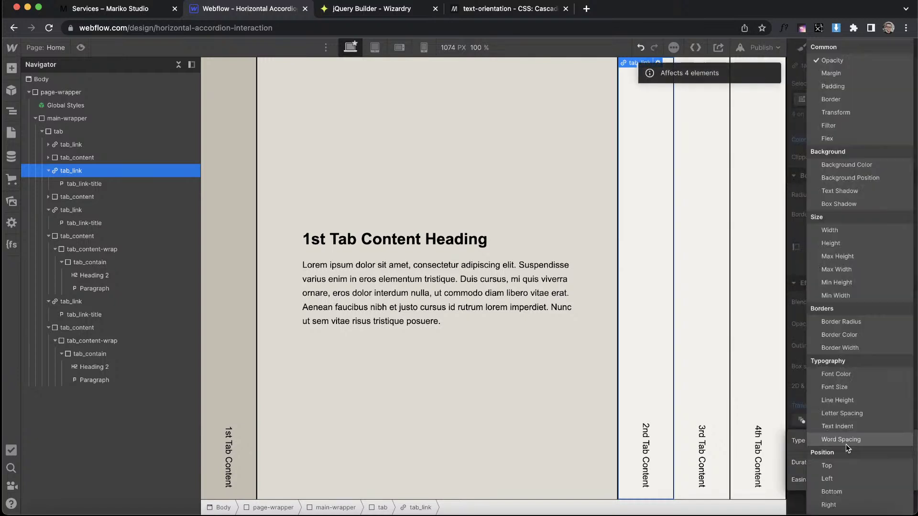
click(863, 164)
text(400)
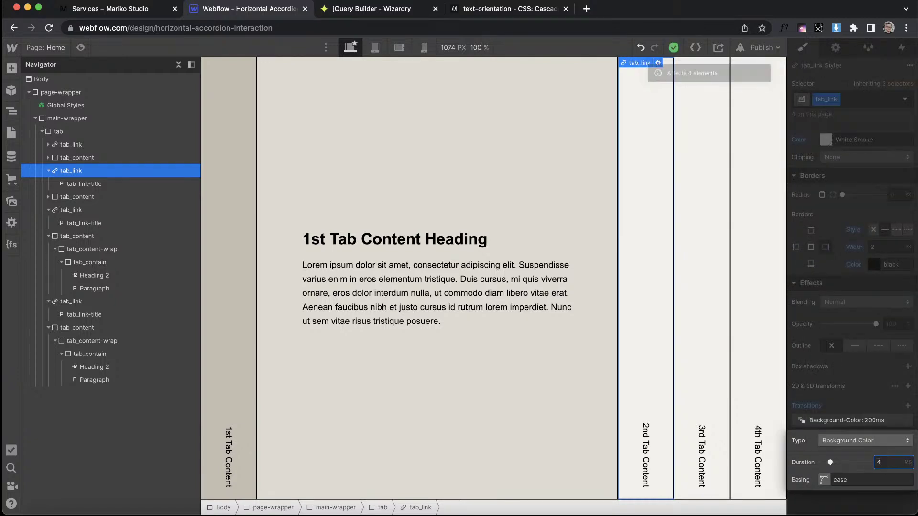
click(861, 360)
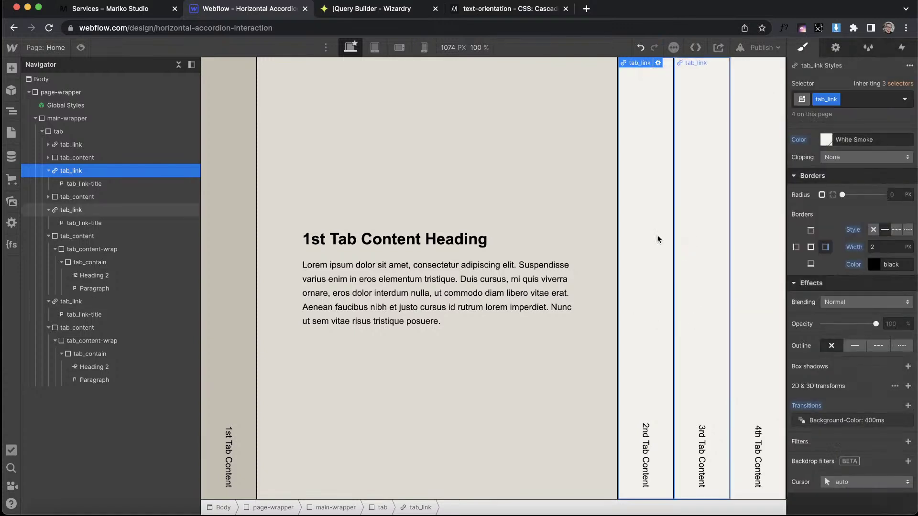
Collapse the tab rows in the Navigator and select the first, active tab link.
click(48, 171)
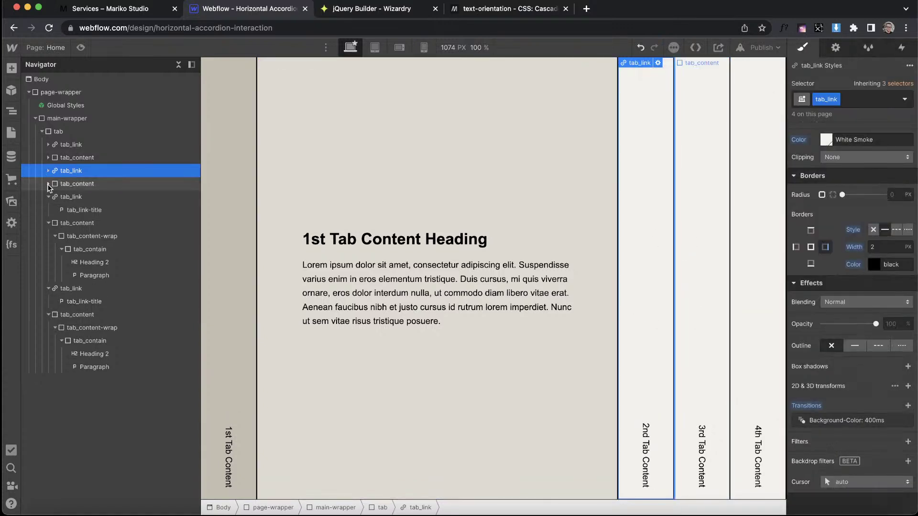
click(48, 184)
click(48, 184)
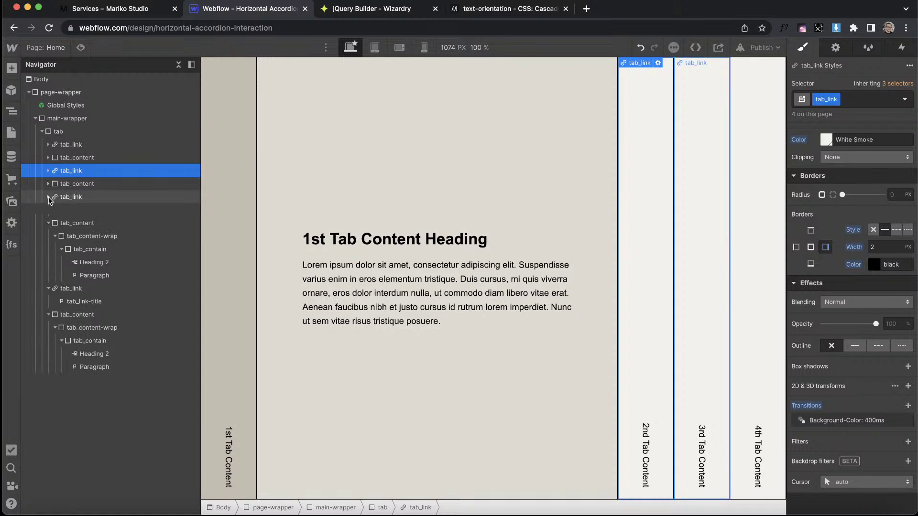
click(49, 211)
click(48, 223)
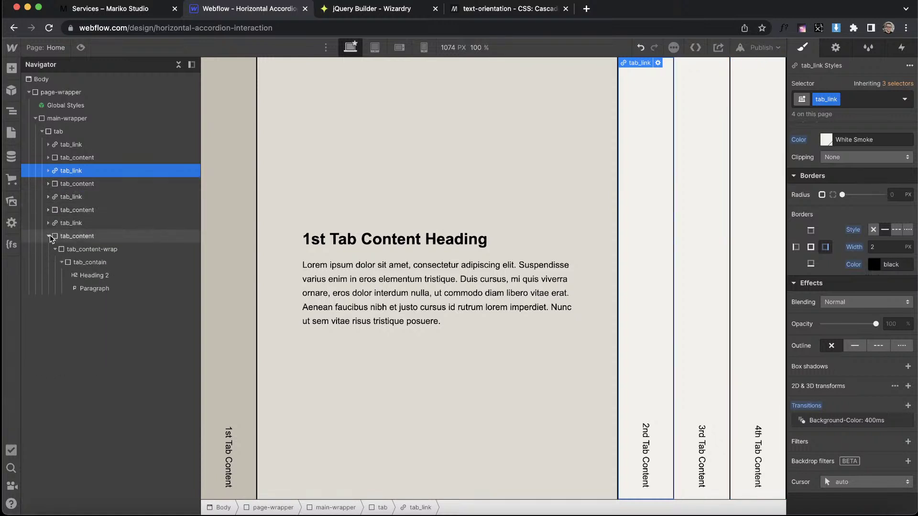
click(52, 238)
click(85, 145)
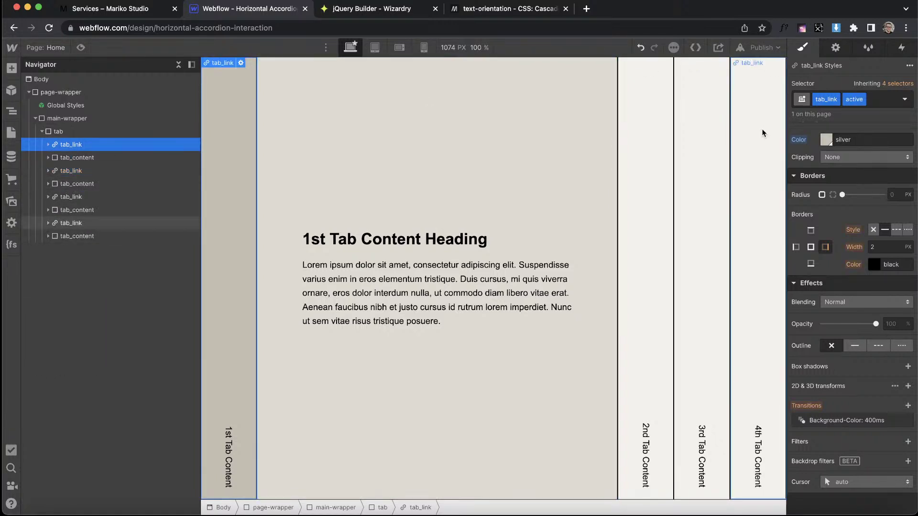
Set the jQuery Builder trigger to a click on tab_link and the target class to tab_link.
click(349, 10)
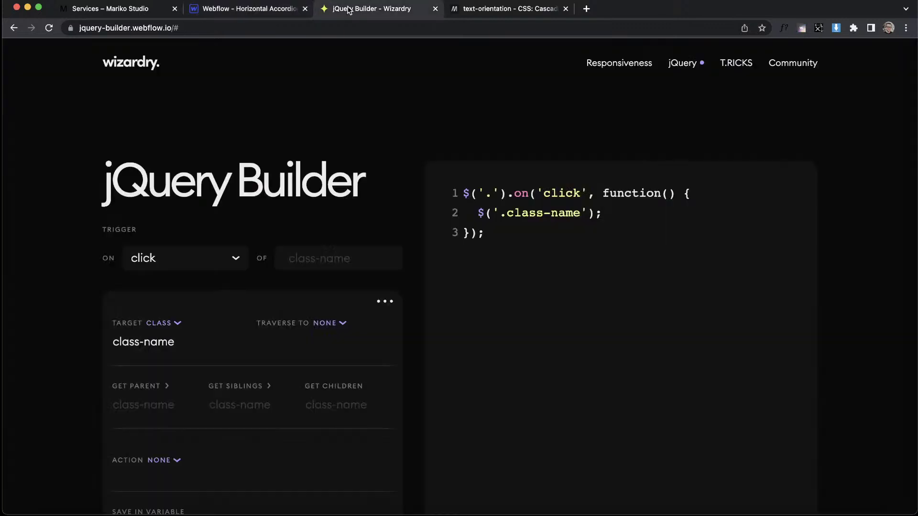
click(290, 253)
text(tab_link)
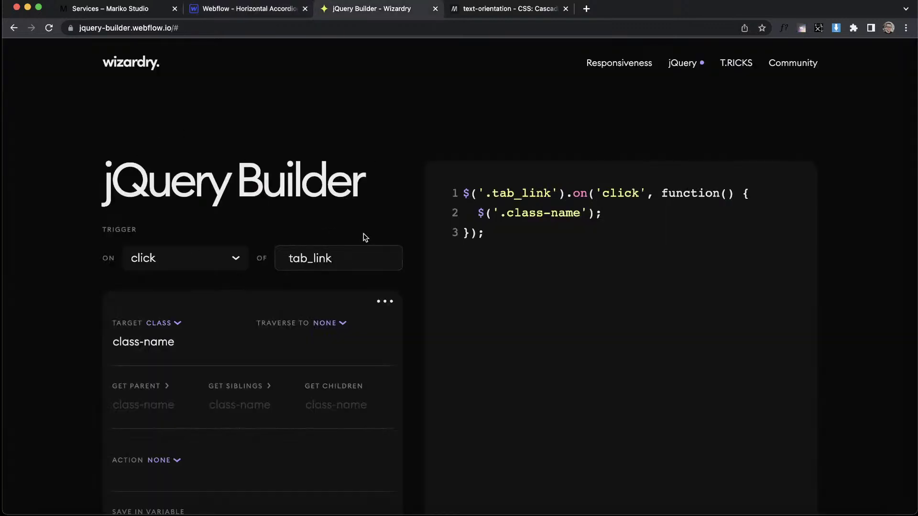
scroll(364, 238, down, 3)
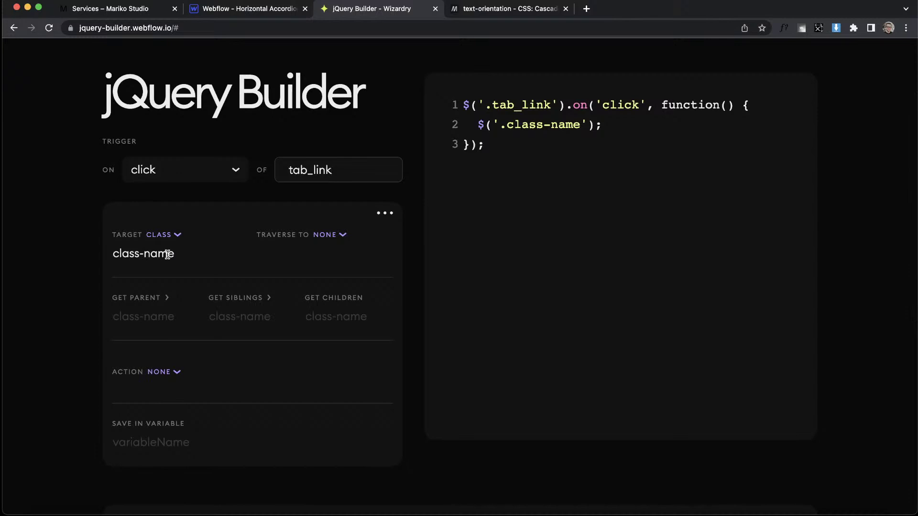
drag(174, 254, 126, 249)
text(tab_link)
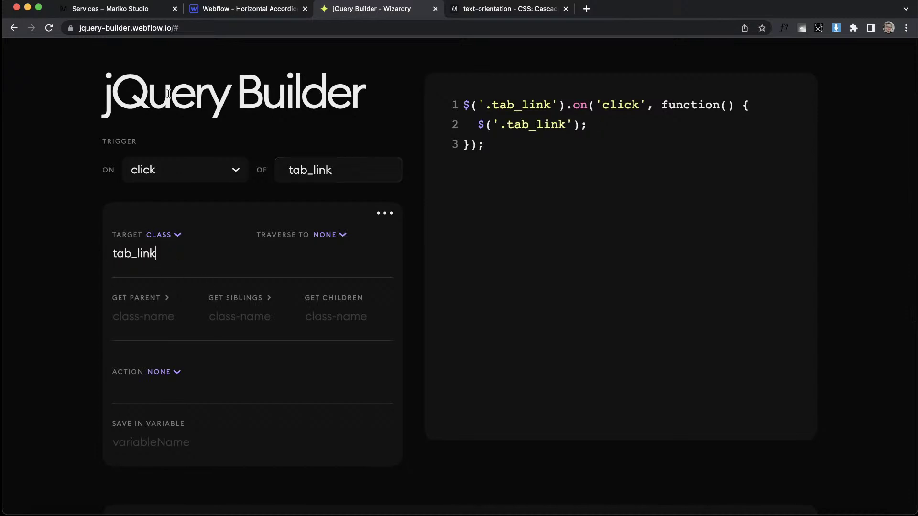
Add .tab_content as a second target and choose the Remove Class action.
click(242, 7)
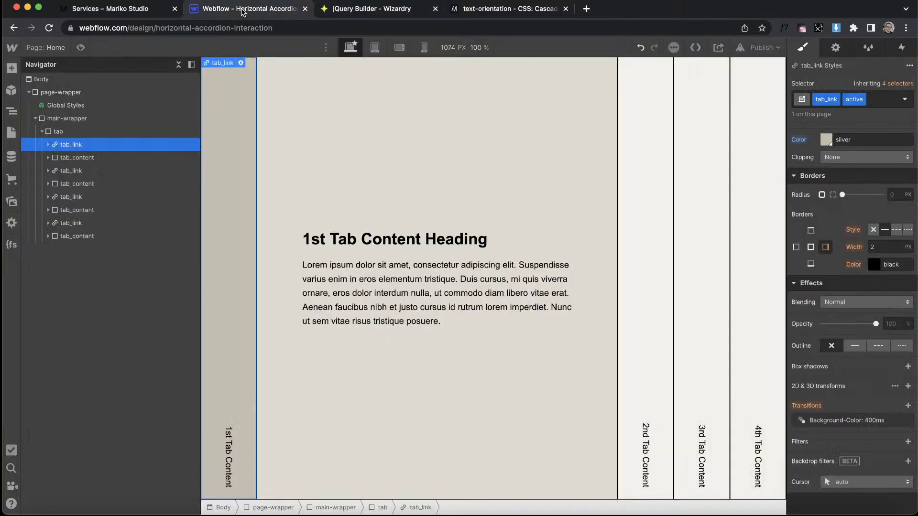
click(86, 161)
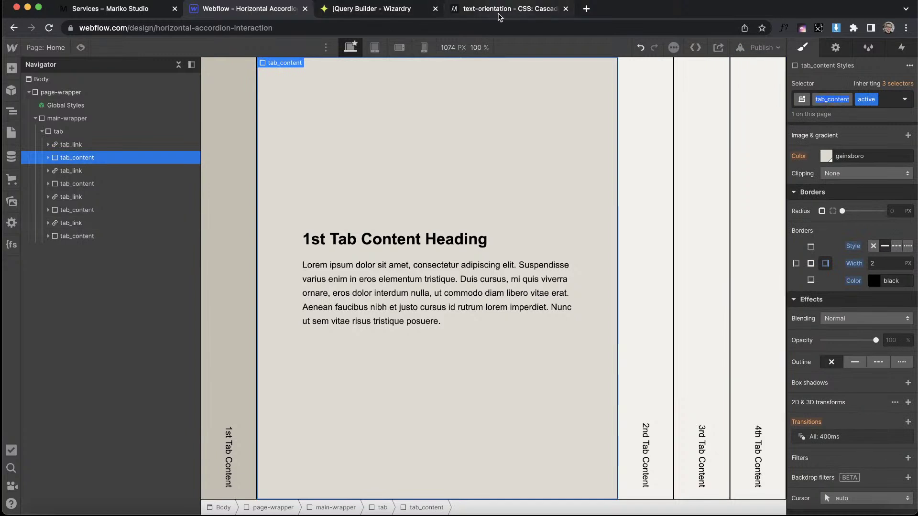
click(389, 10)
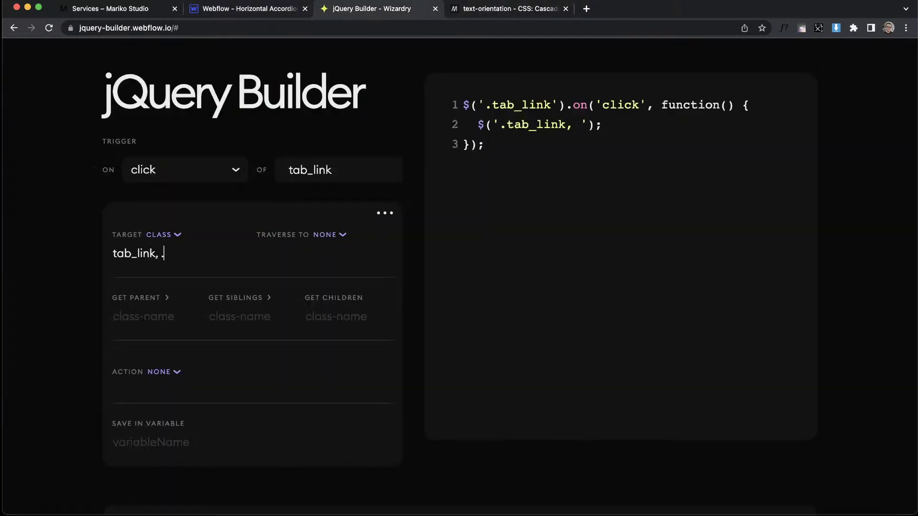
text(tab_content)
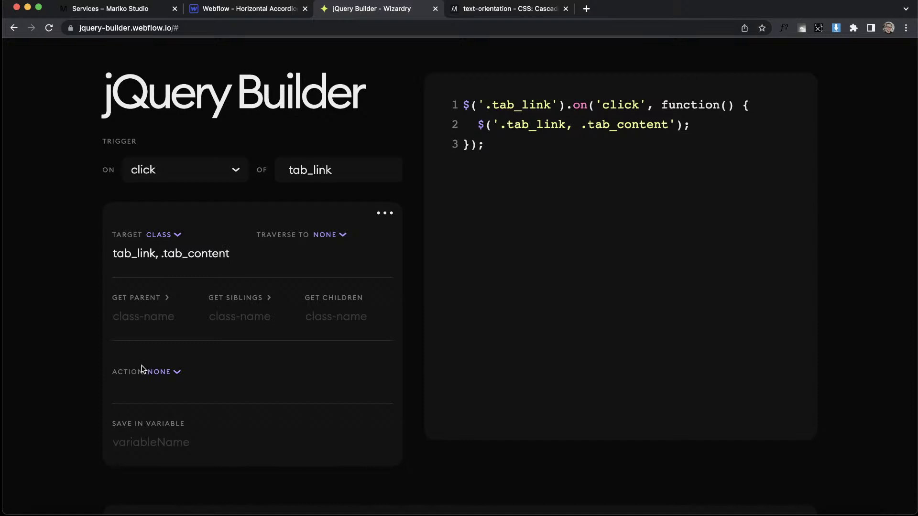
click(156, 376)
click(165, 483)
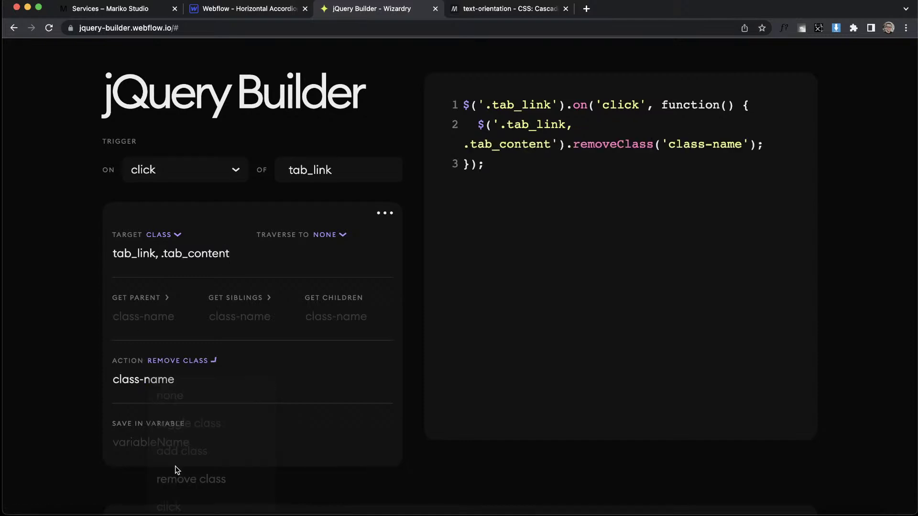
click(172, 383)
Complete the removed class name as 'active', checking tab_link and tab_content classes in Webflow's Navigator.
text(active)
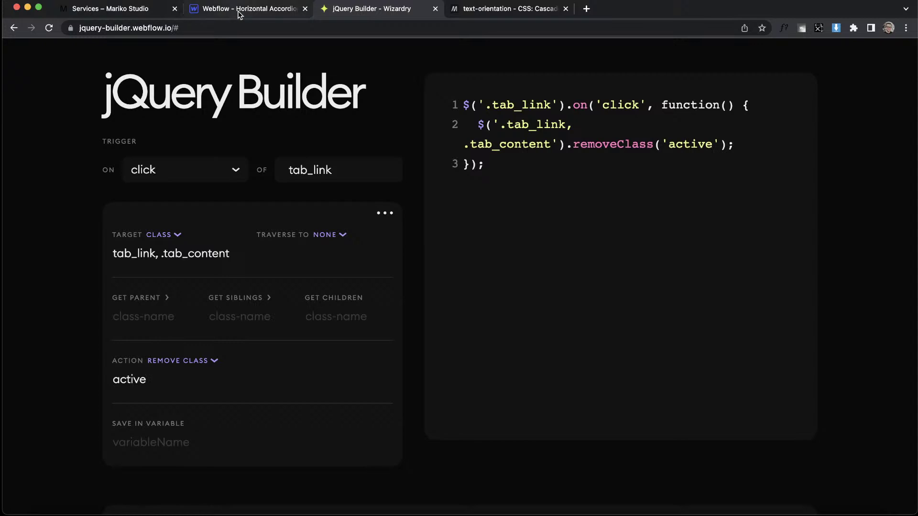
click(241, 11)
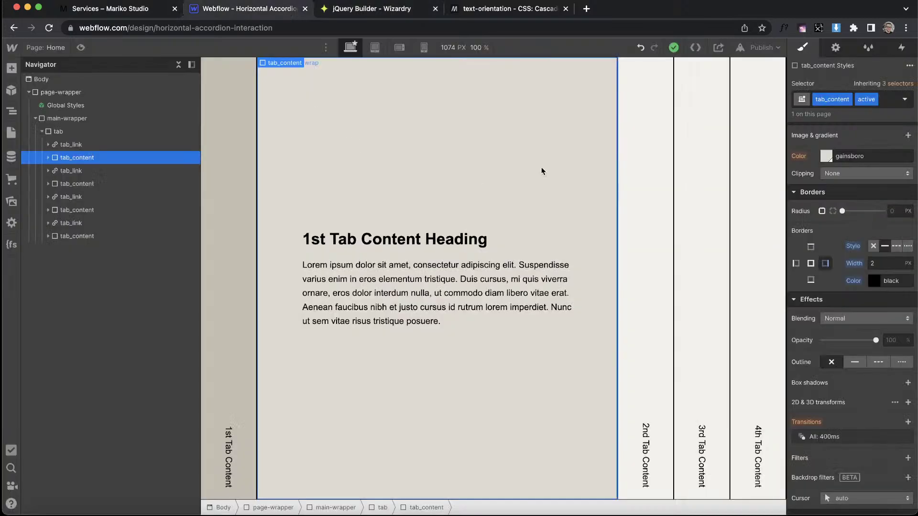
click(708, 144)
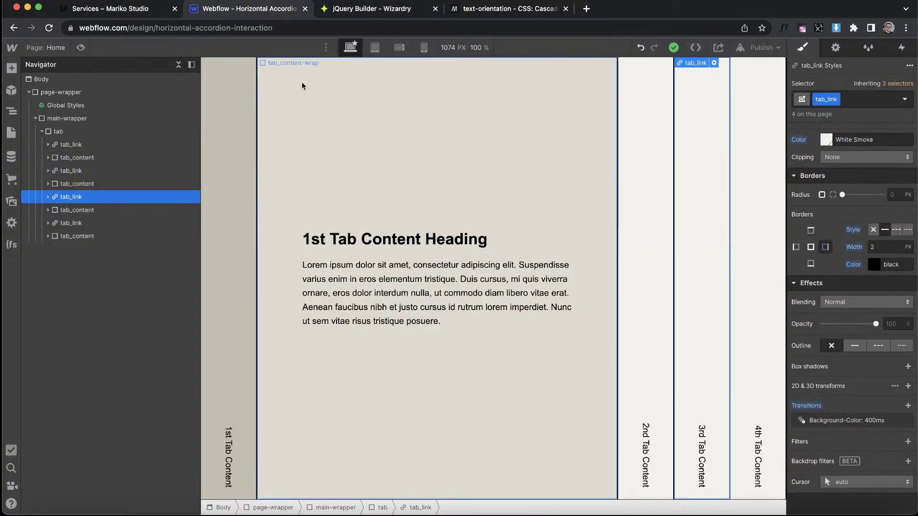
click(77, 157)
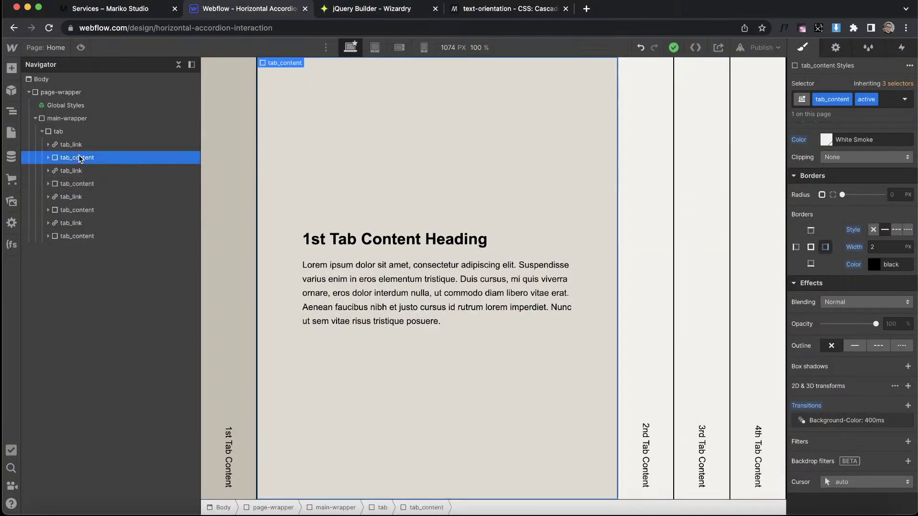
click(126, 144)
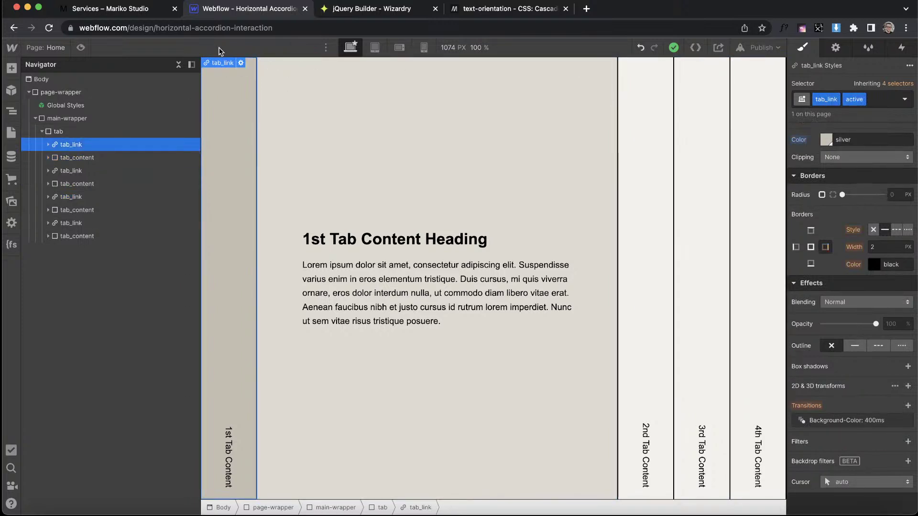
click(90, 195)
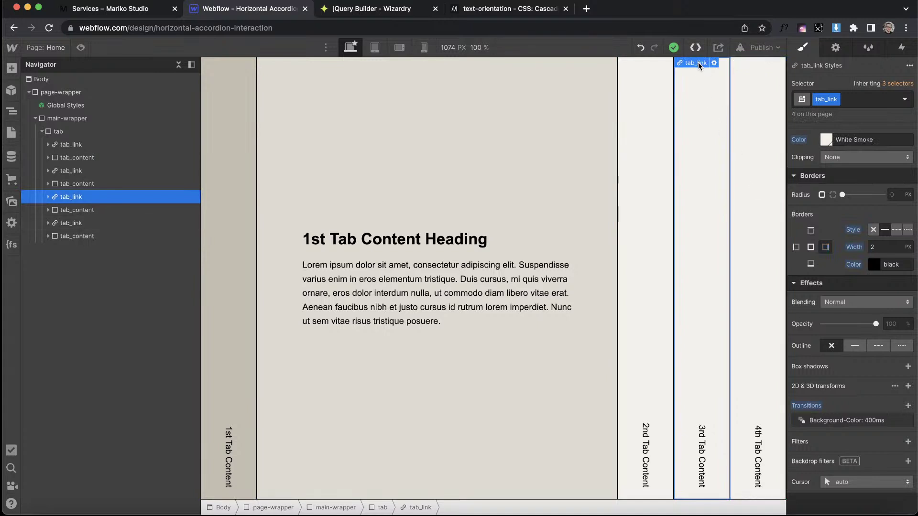
click(382, 14)
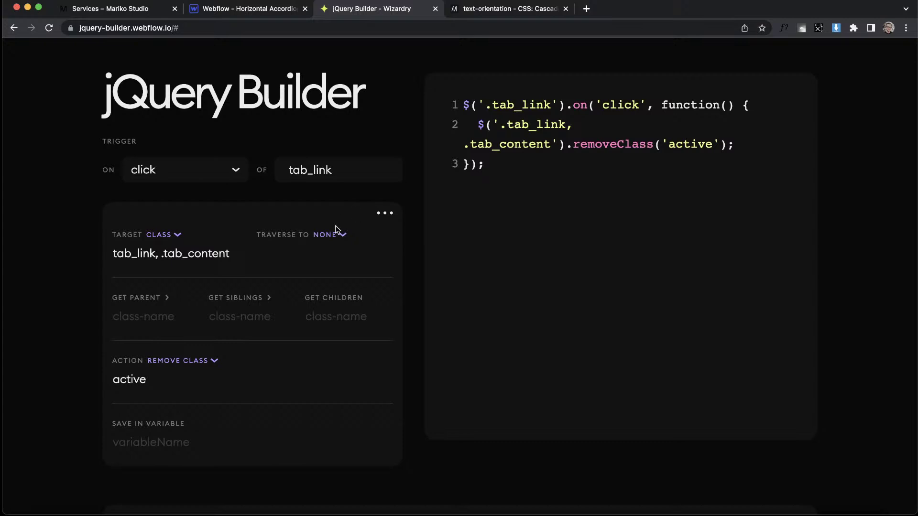
Add a new step targeting the clicked element that adds the class 'active'.
click(387, 215)
click(402, 237)
scroll(389, 316, down, 4)
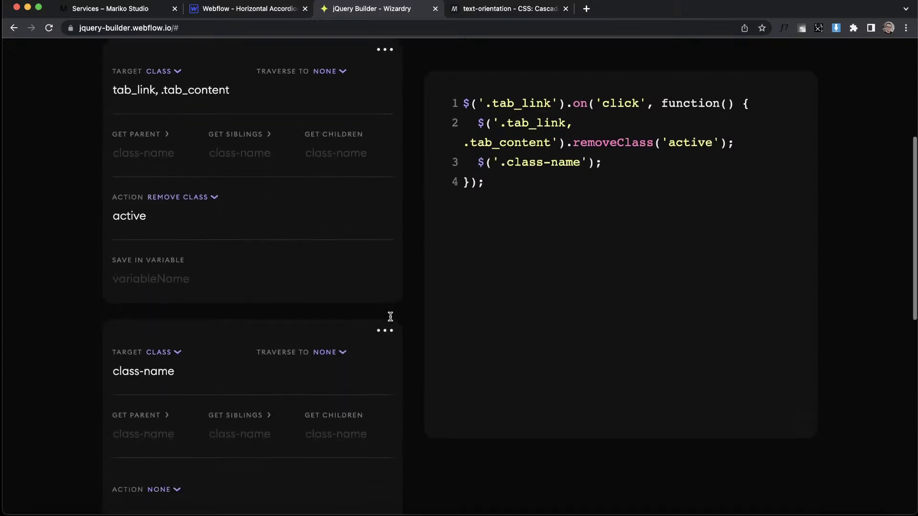
click(176, 352)
click(196, 410)
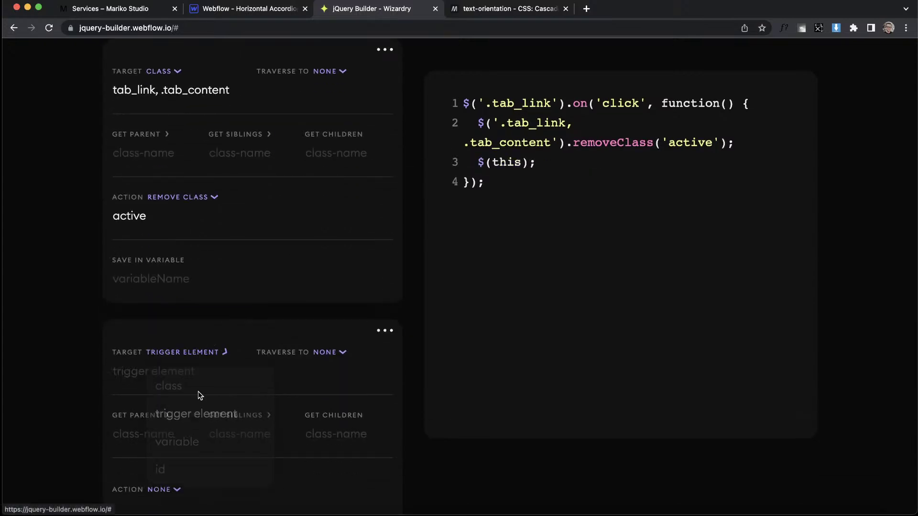
scroll(211, 340, down, 3)
click(160, 362)
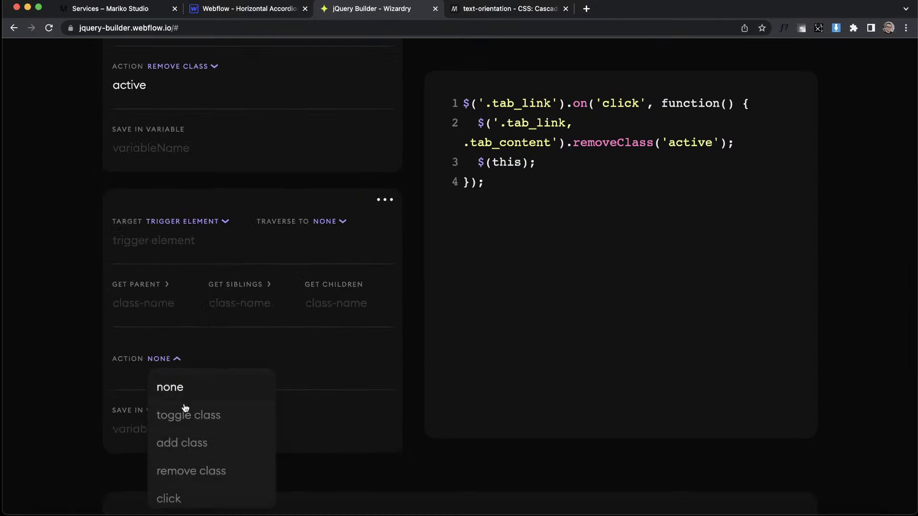
click(185, 440)
drag(176, 371, 62, 364)
text(active)
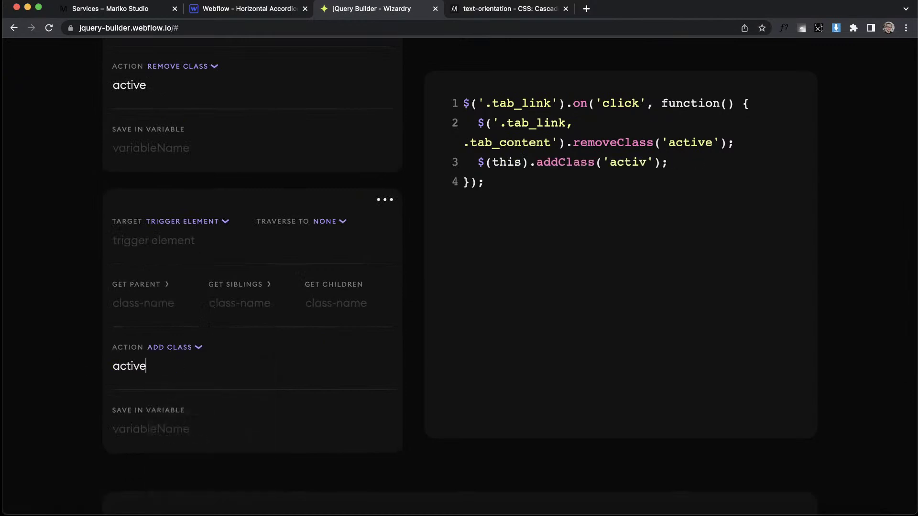
Add another empty step, then check a tab content element's classes in Webflow.
click(385, 203)
click(399, 222)
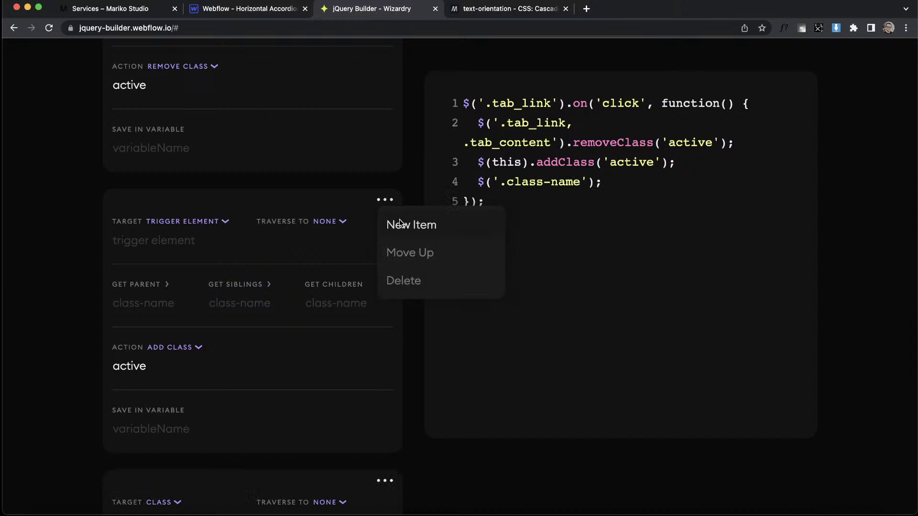
scroll(451, 237, down, 3)
scroll(450, 238, down, 2)
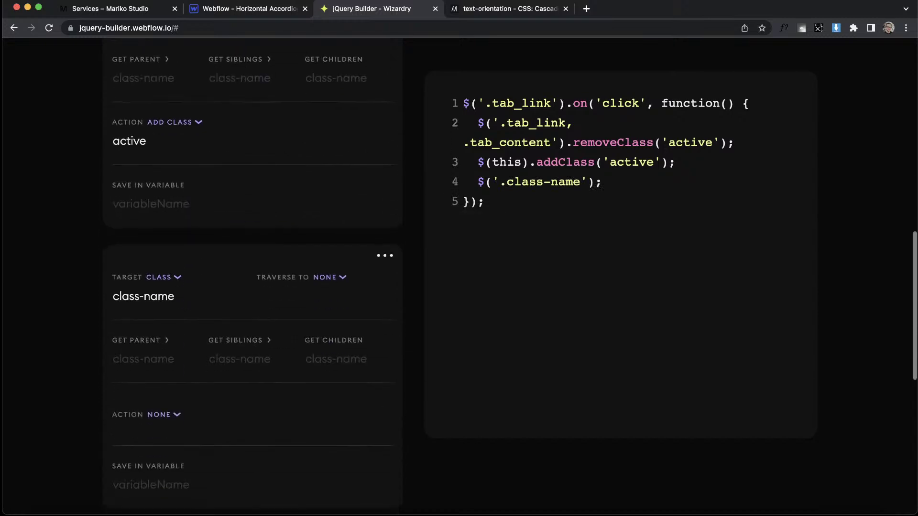
click(241, 8)
click(79, 210)
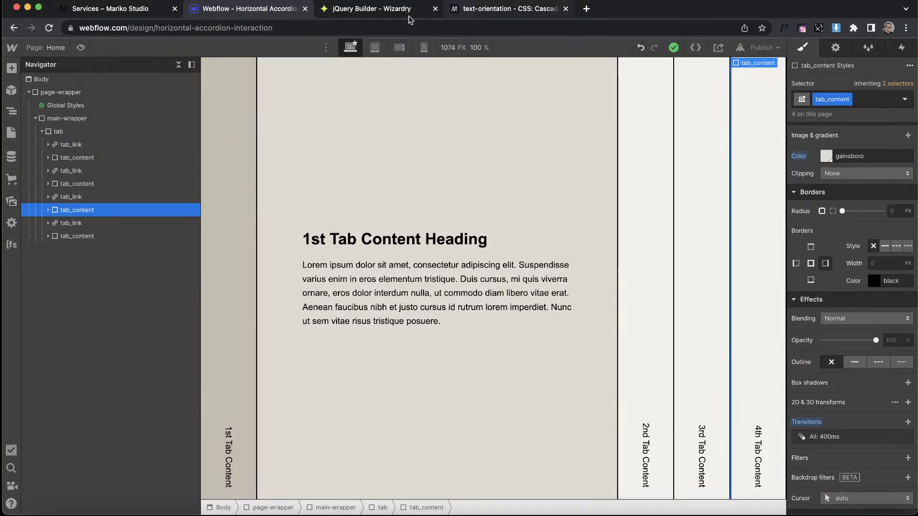
Set the new step's target to the trigger element, traversing to its next sibling.
click(362, 8)
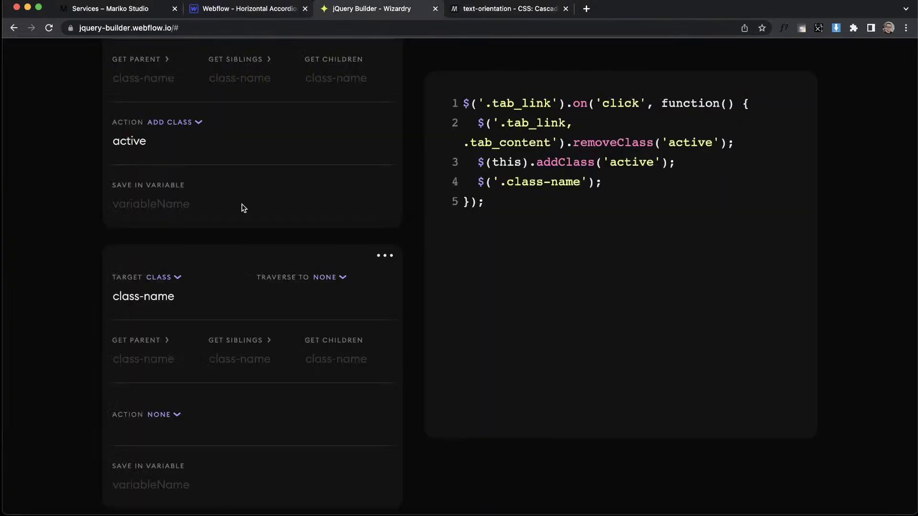
click(174, 277)
click(180, 331)
click(221, 9)
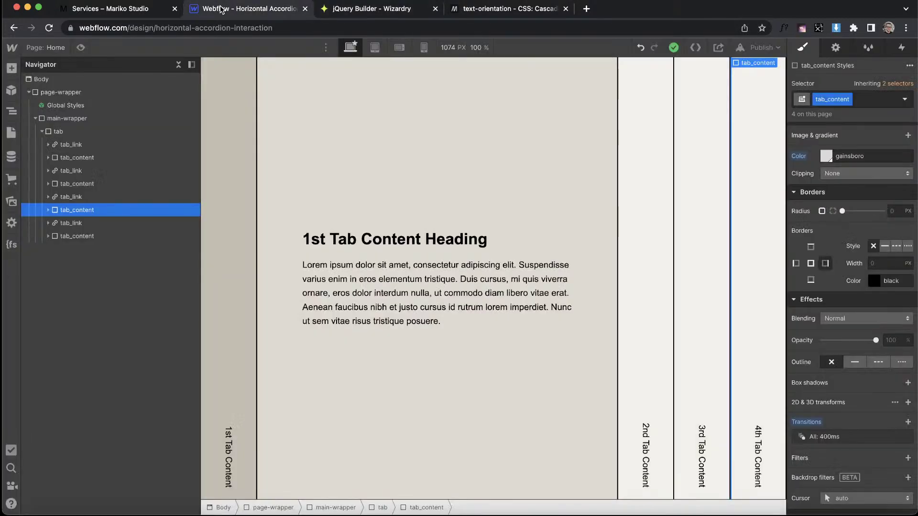
click(77, 197)
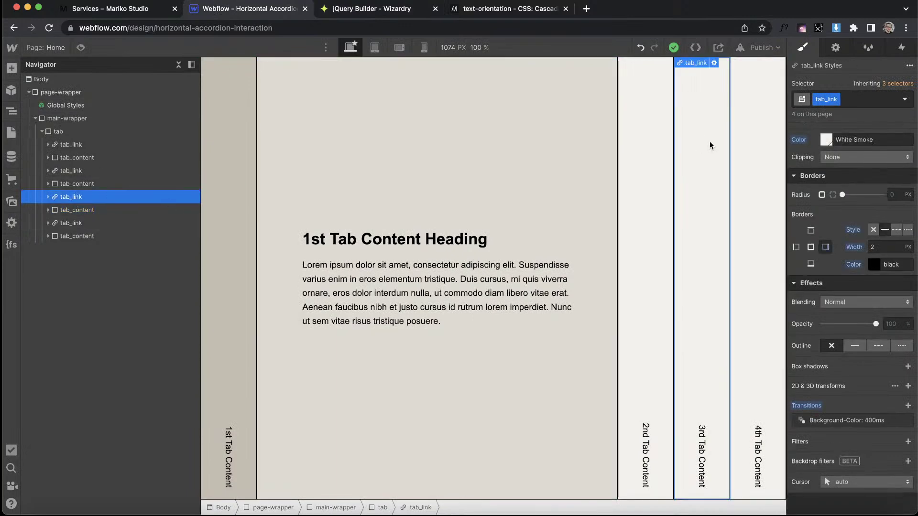
click(386, 11)
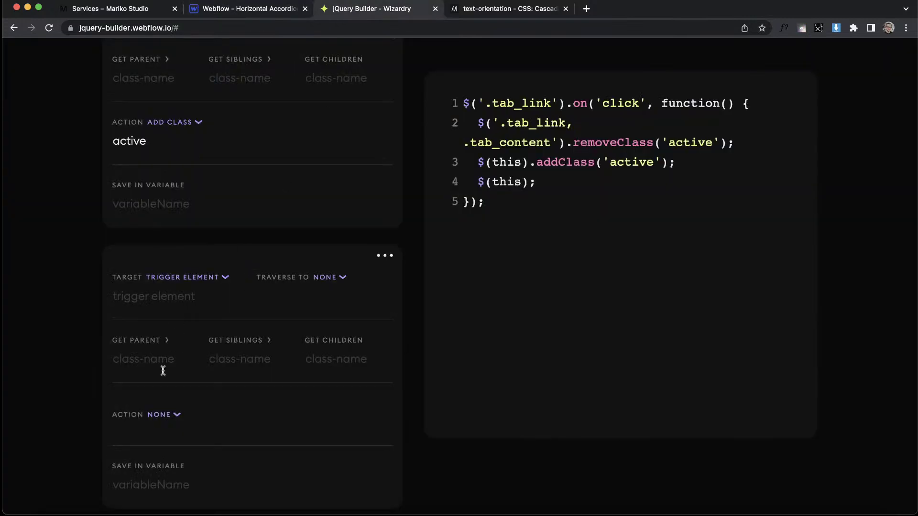
click(340, 277)
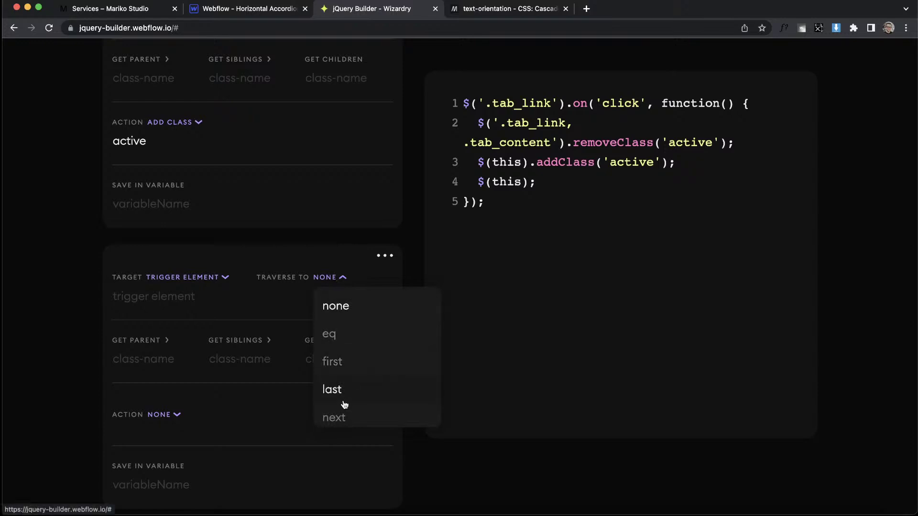
click(334, 416)
Make that step add the class 'active' and copy the generated jQuery code.
click(262, 6)
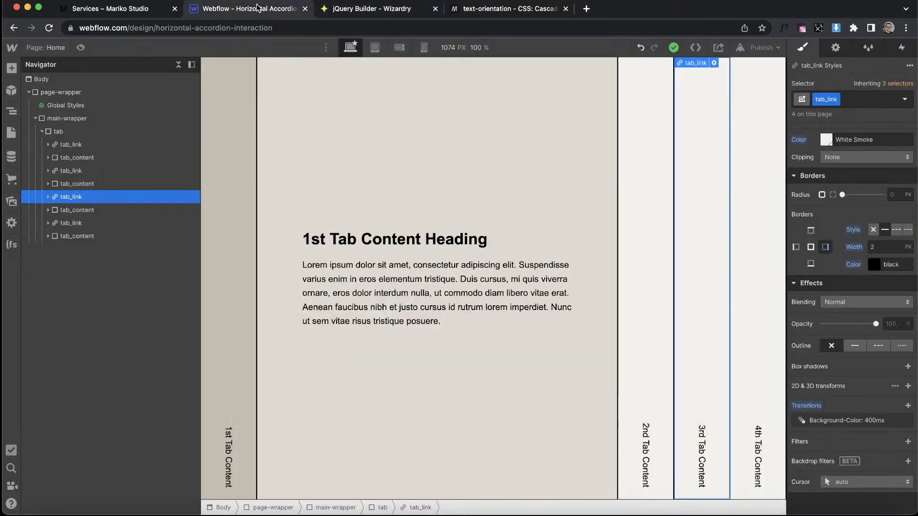
click(75, 214)
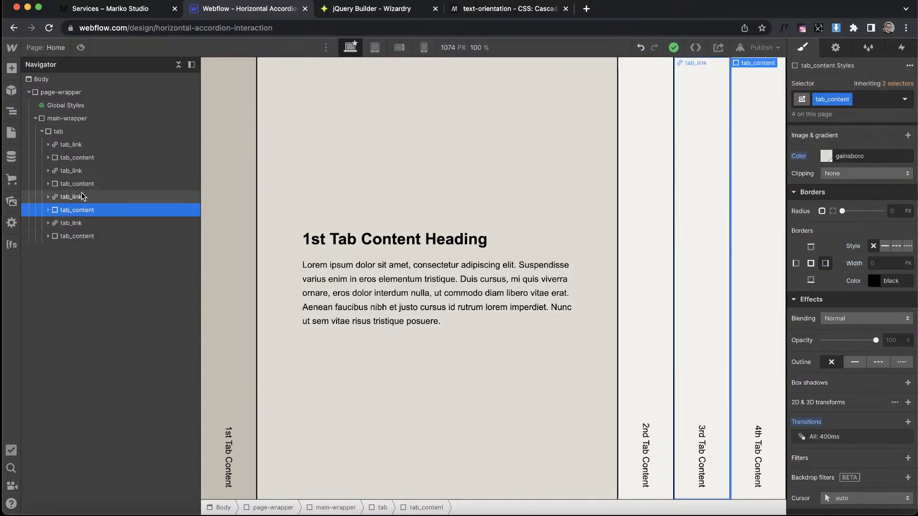
click(79, 197)
click(370, 11)
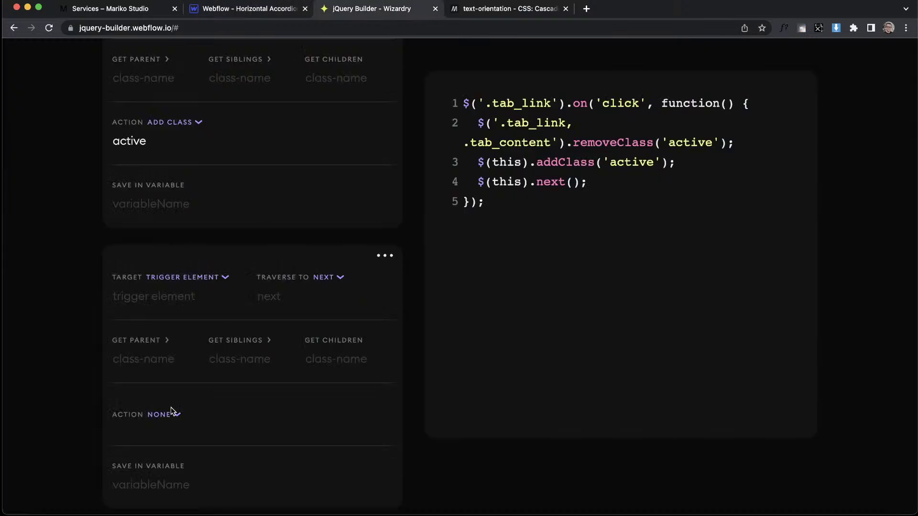
click(167, 420)
click(184, 498)
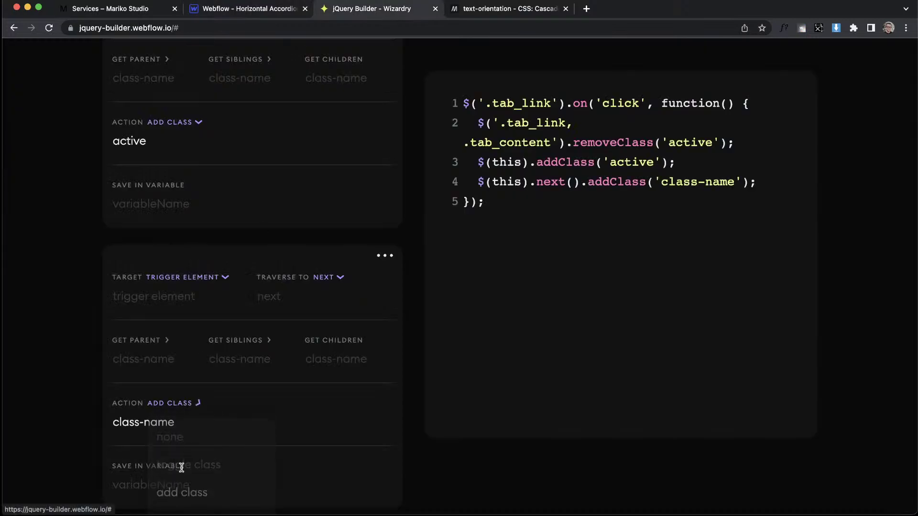
drag(178, 433, 28, 414)
text(ad)
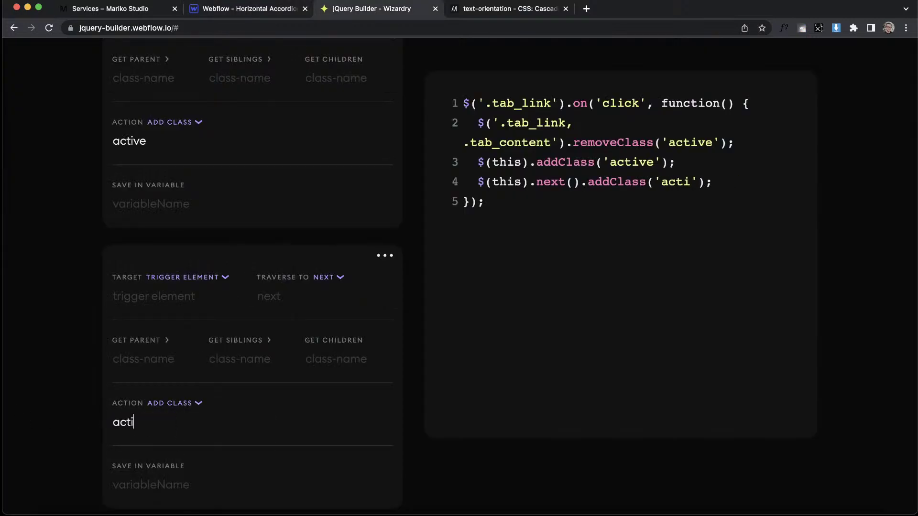
click(613, 237)
key(super+c)
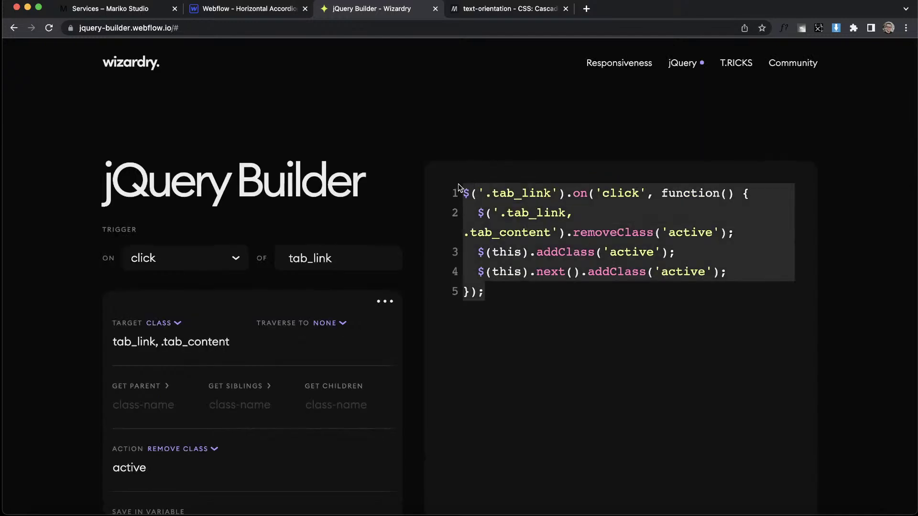
Paste the jQuery into the Home page's Before </body> script, save, and publish to the selected domain.
click(203, 9)
click(12, 132)
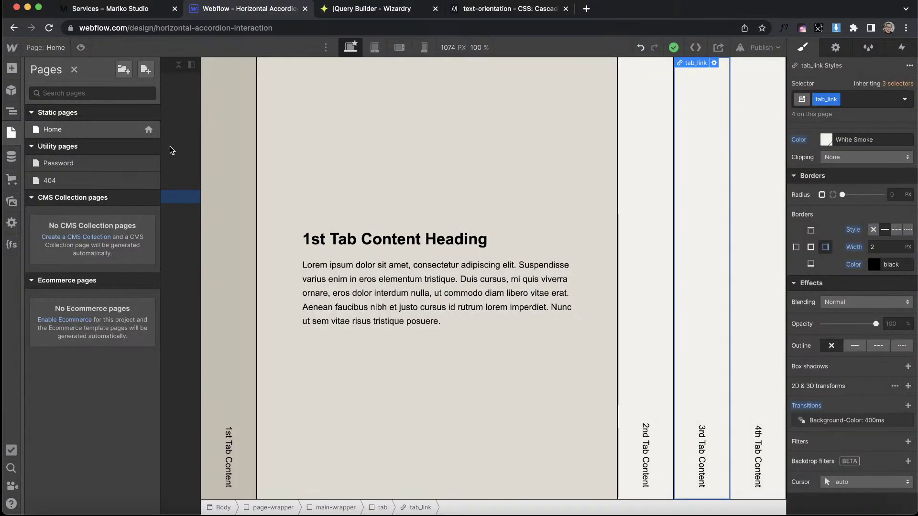
click(149, 130)
scroll(254, 348, down, 15)
click(266, 345)
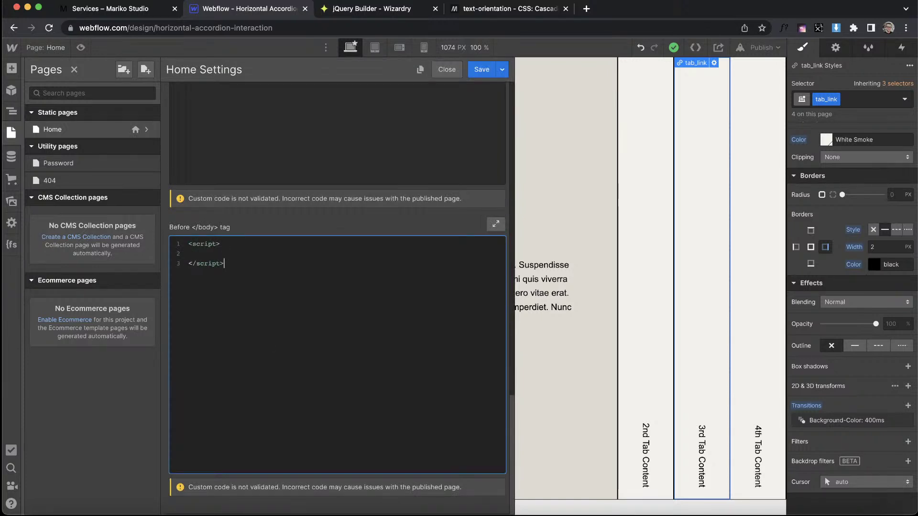
key(super+v)
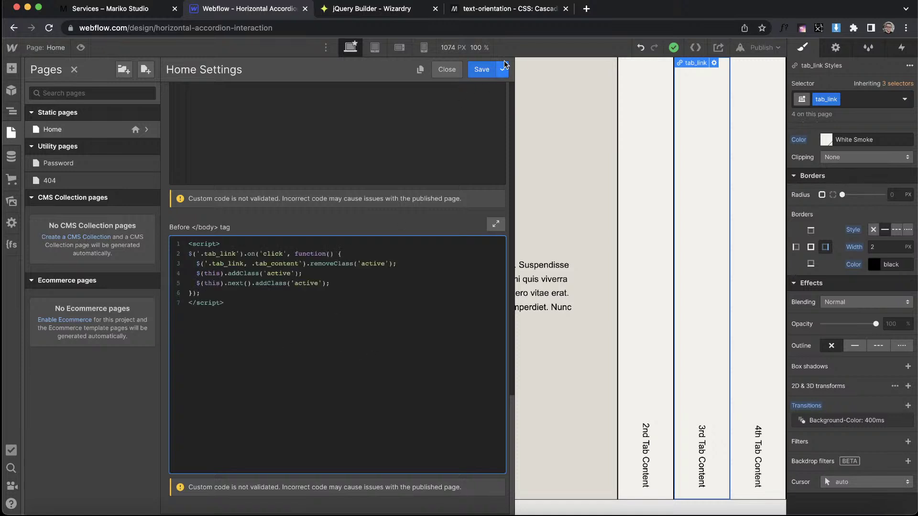
click(483, 70)
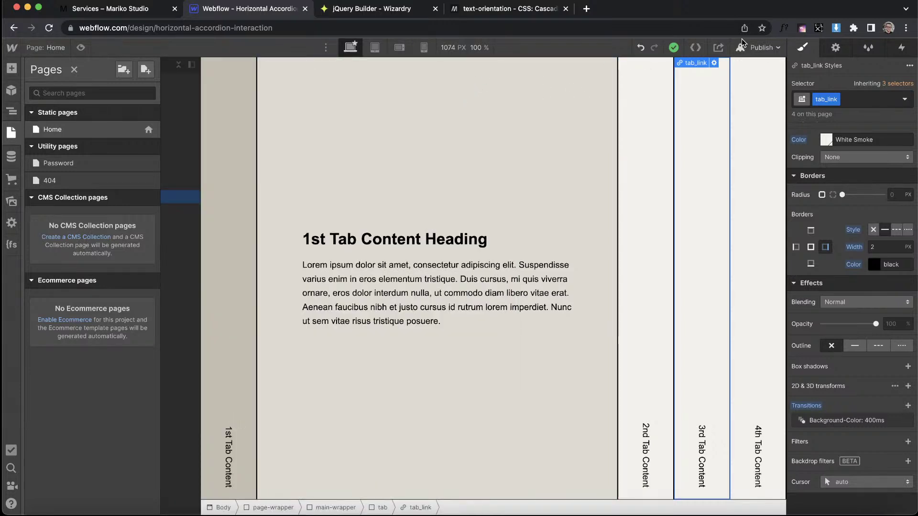
click(758, 47)
click(736, 182)
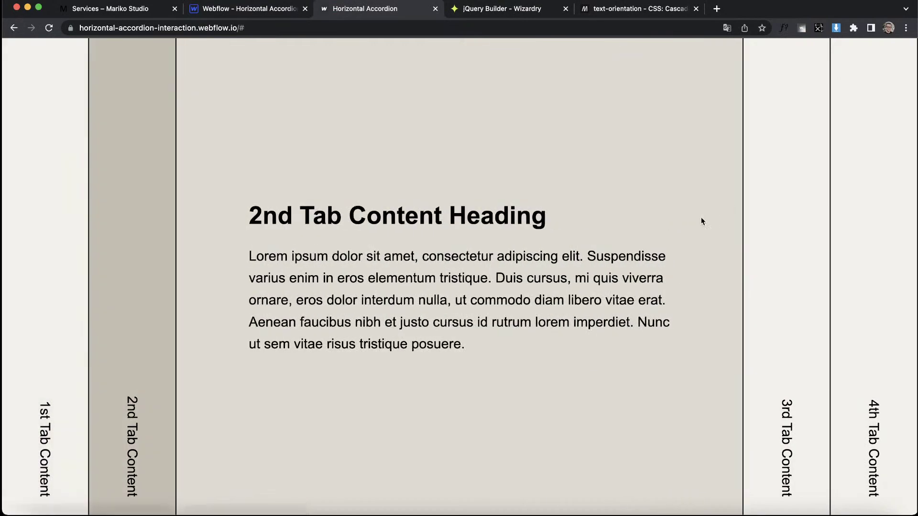
Click through tabs 3, 4, 3, 2, 1, then 2, 3, 4, 3, 2, 1 on the live site to confirm each expands.
click(785, 223)
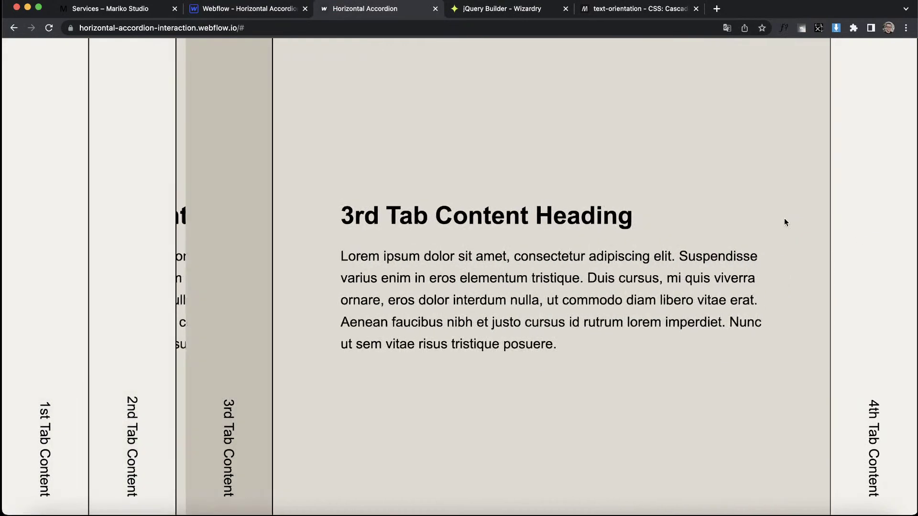
click(864, 199)
click(242, 208)
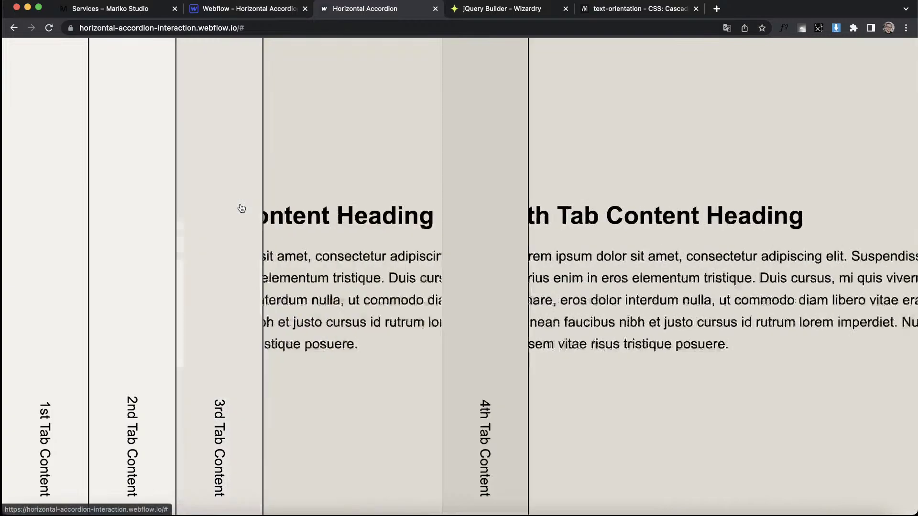
click(153, 209)
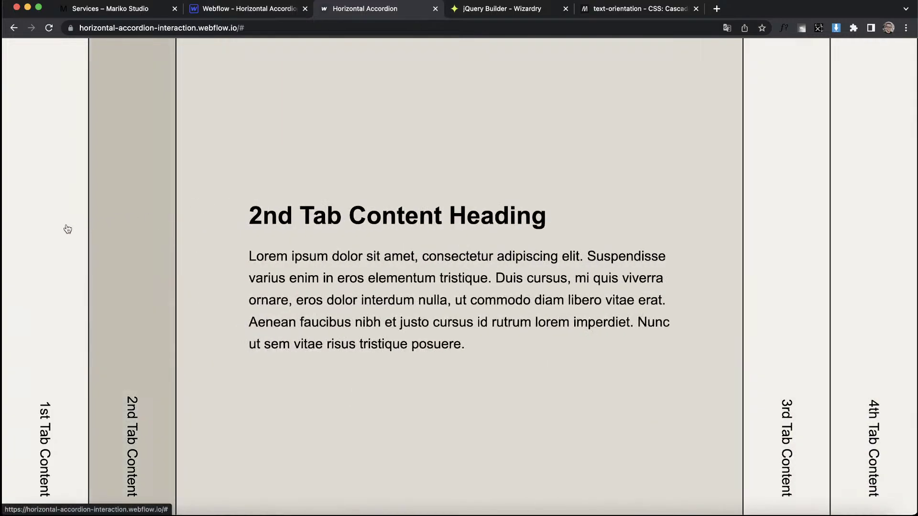
click(67, 229)
click(706, 262)
click(750, 215)
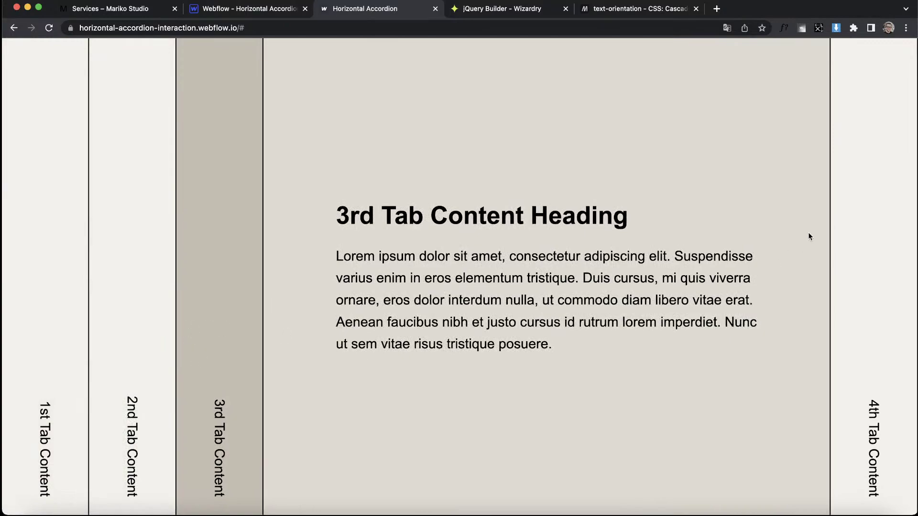
click(874, 226)
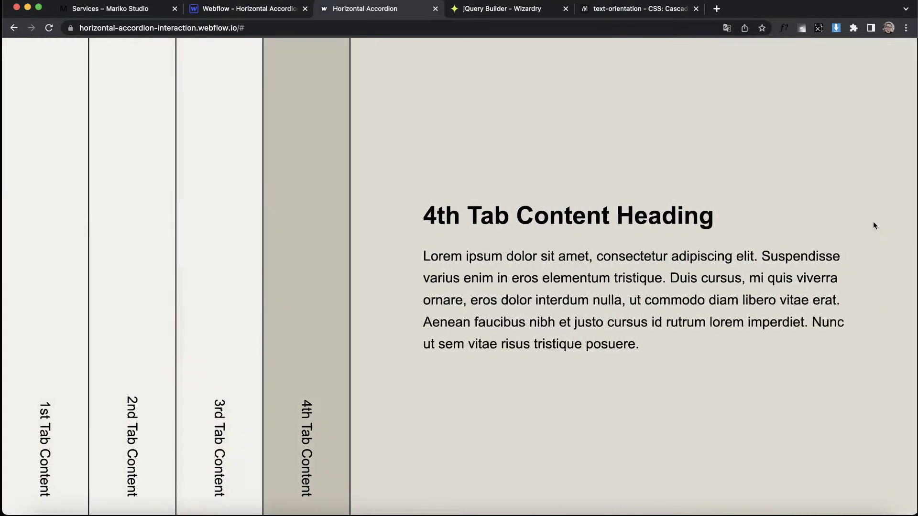
click(199, 240)
click(141, 211)
click(67, 219)
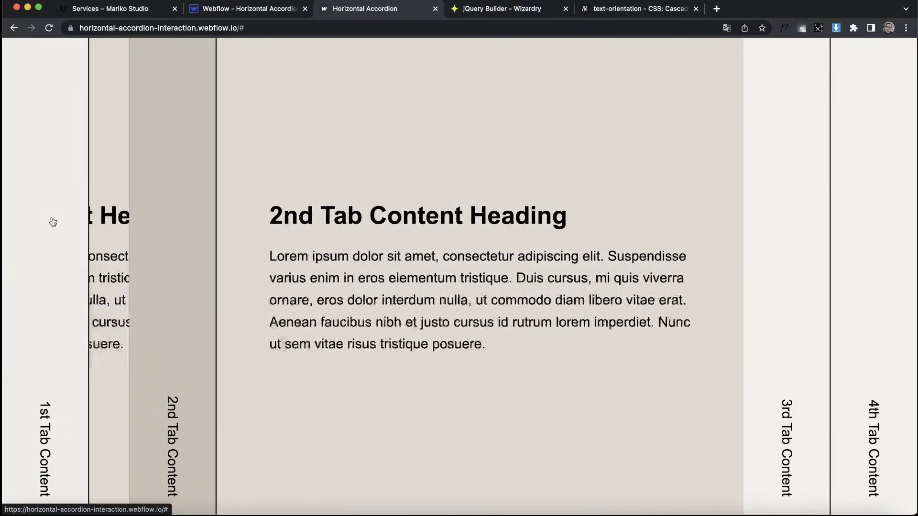
Back in the designer, dismiss the publish confirmation and show the Navigator element tree.
click(232, 8)
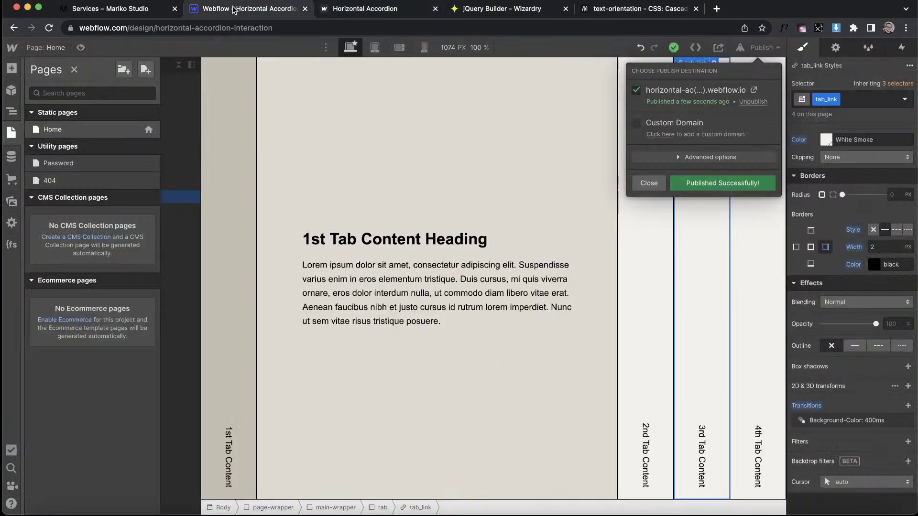
click(356, 160)
key(z)
scroll(870, 211, up, 4)
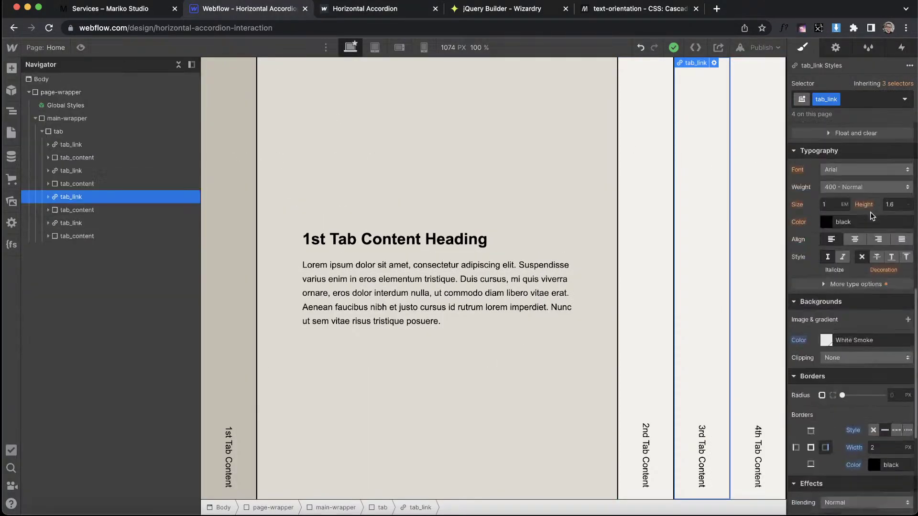
scroll(870, 211, up, 6)
drag(827, 241, 822, 242)
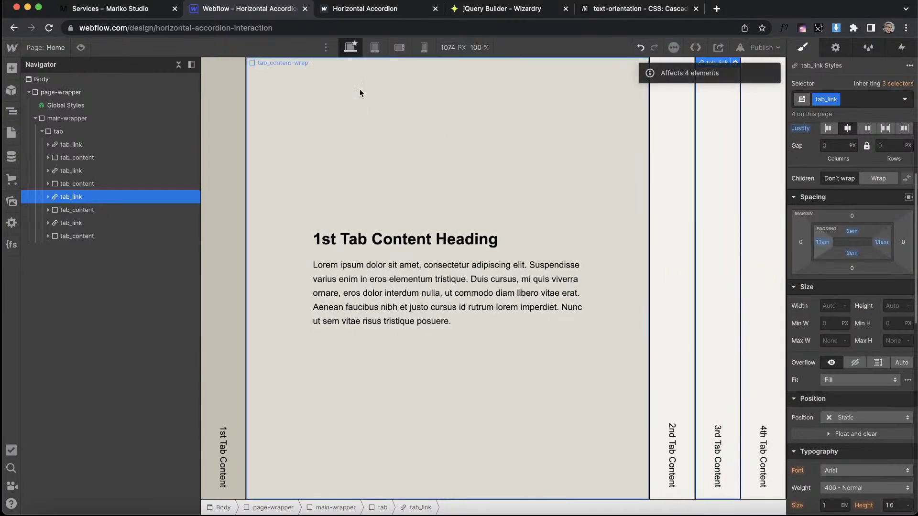
At the Tablet breakpoint, set tab_contain's minimum width and width to 43 em.
click(376, 47)
click(560, 276)
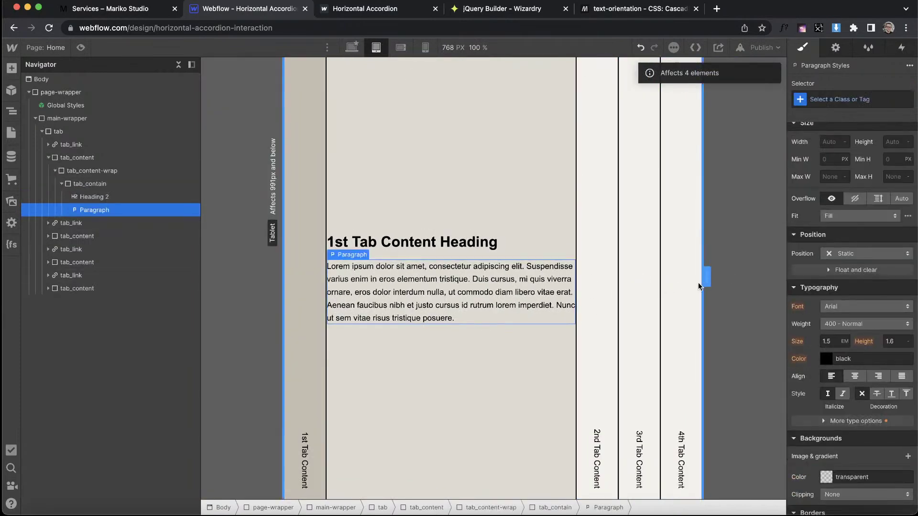
click(830, 212)
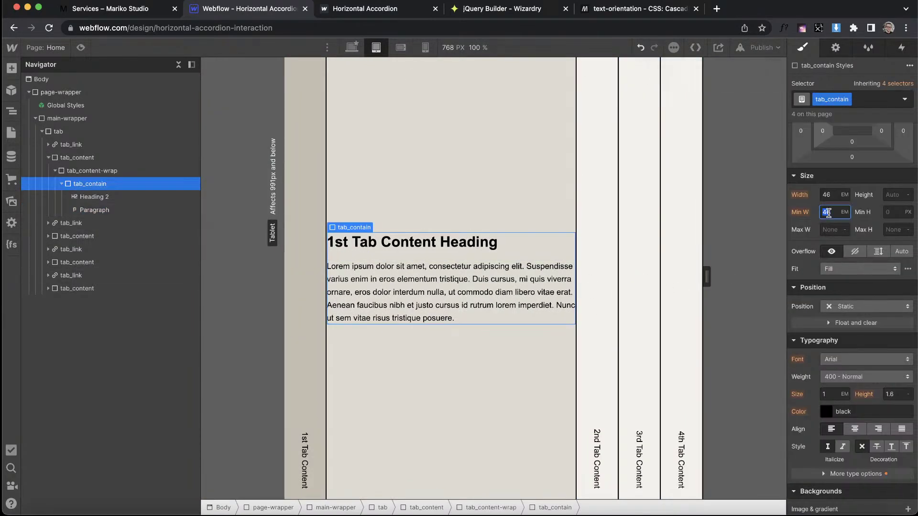
text(45)
key(Down)
key(Down)
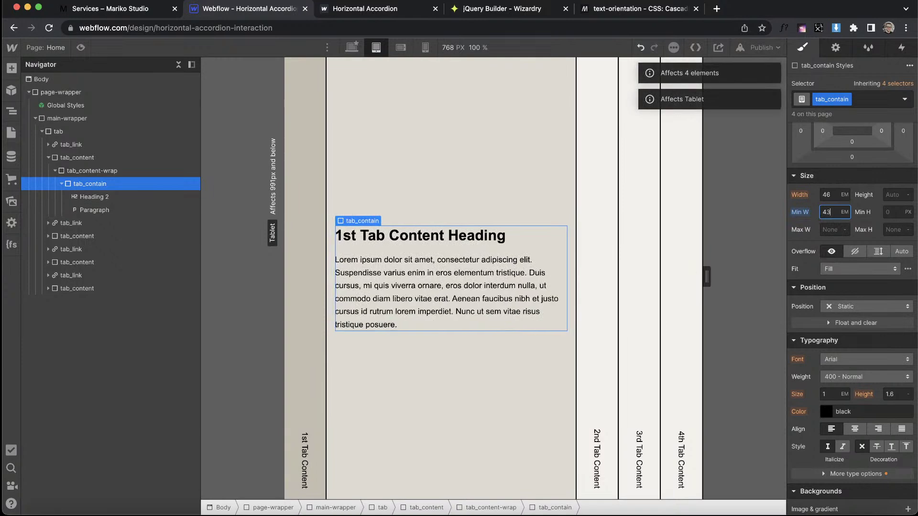
click(832, 197)
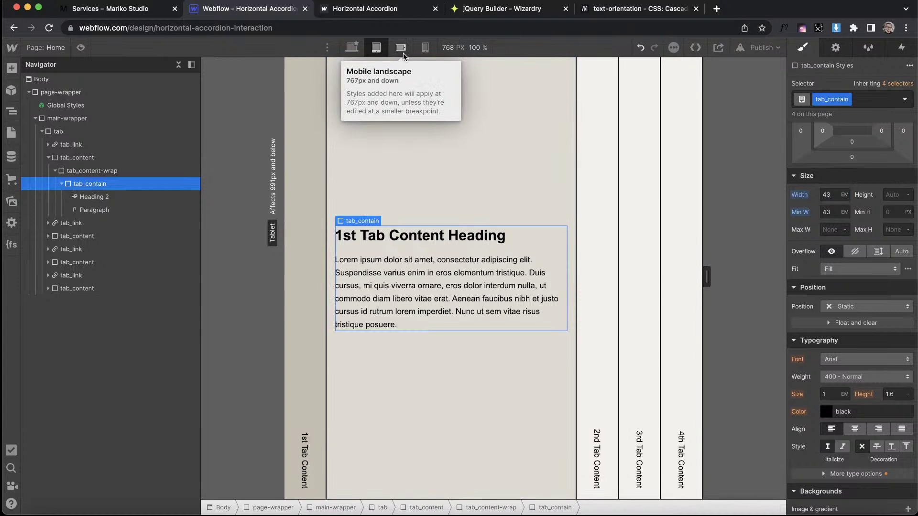
At Mobile landscape, make the tab wrapper a vertical flex container so the tabs stack.
click(403, 53)
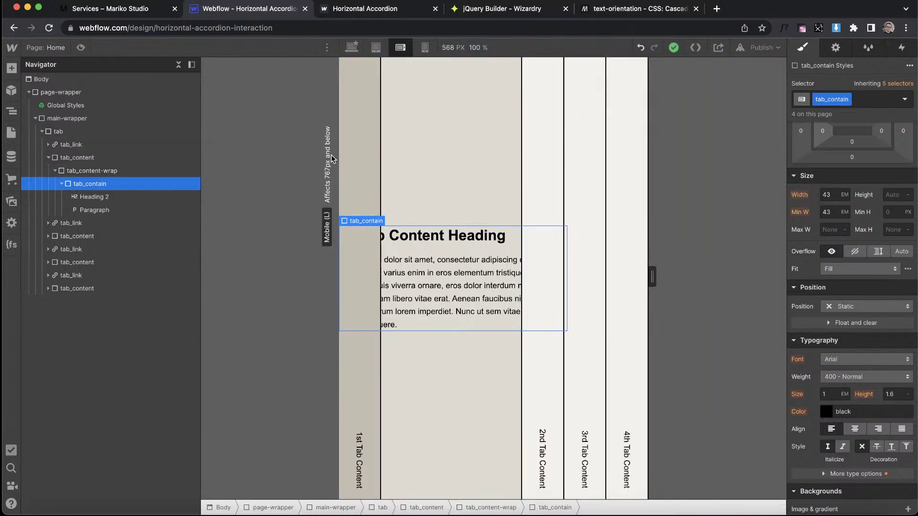
click(58, 132)
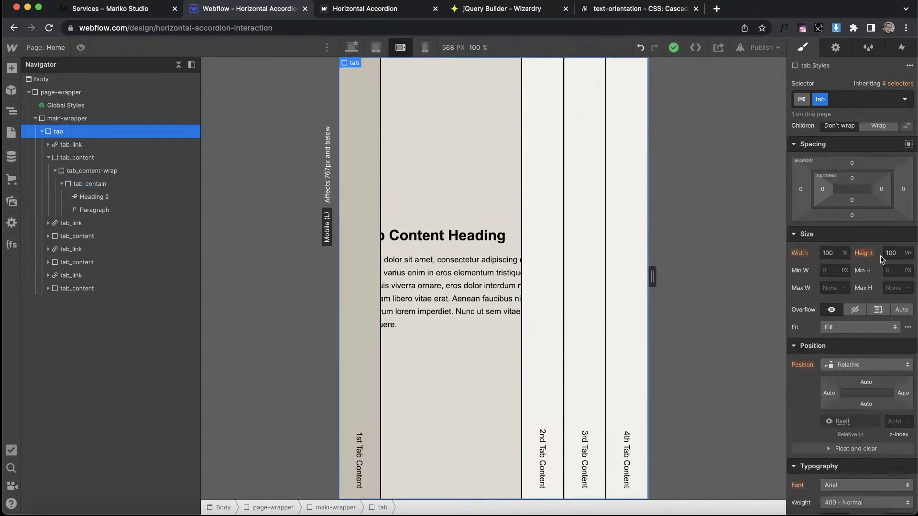
click(828, 149)
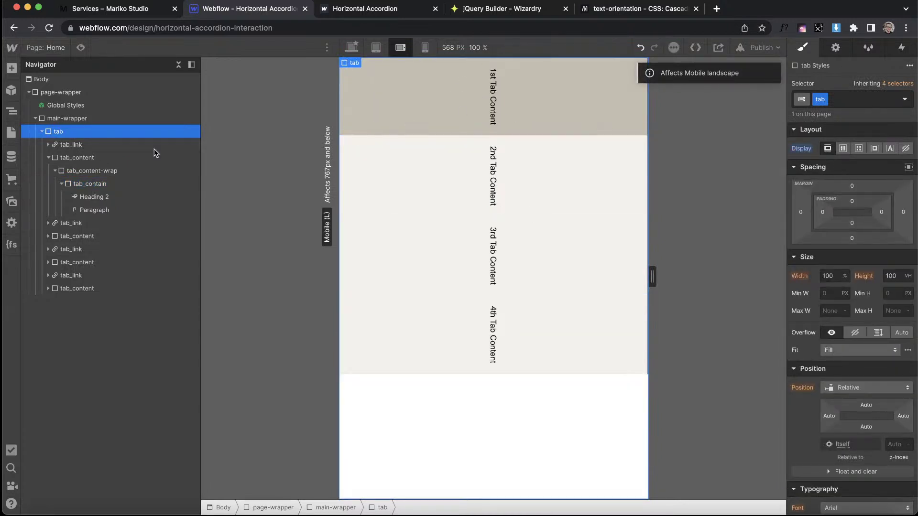
click(842, 149)
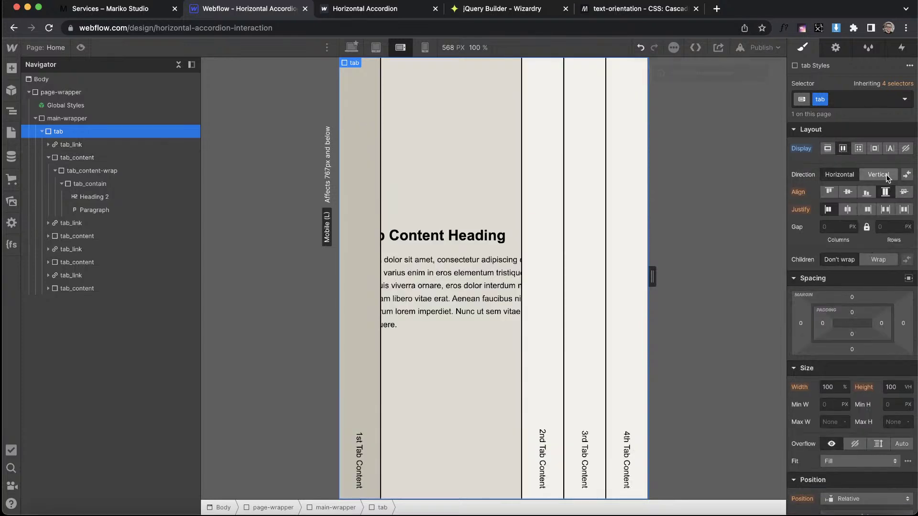
click(884, 174)
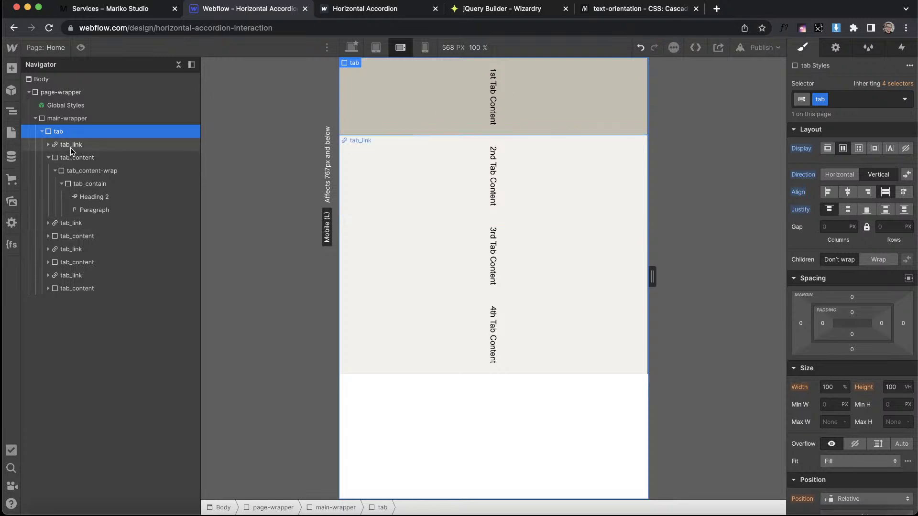
Check the stacked tabs at a 767 px preview, then return to the Tablet breakpoint.
click(497, 98)
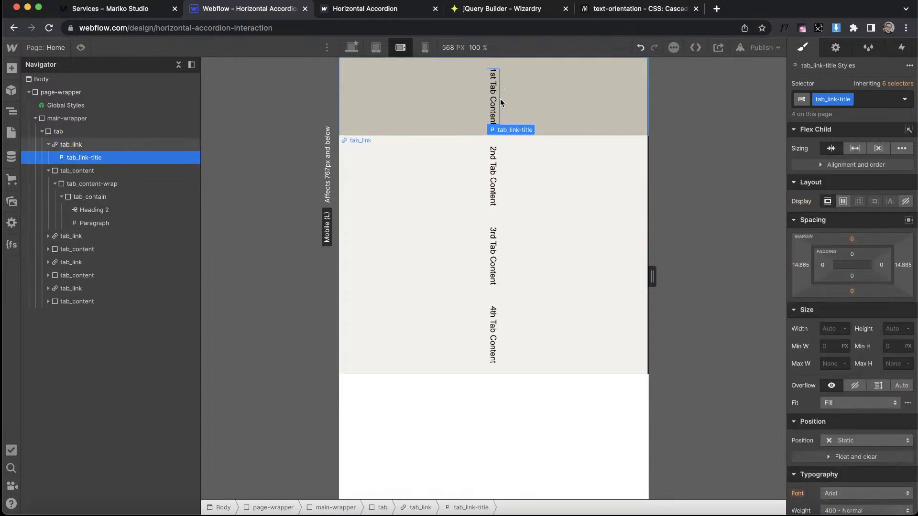
click(471, 505)
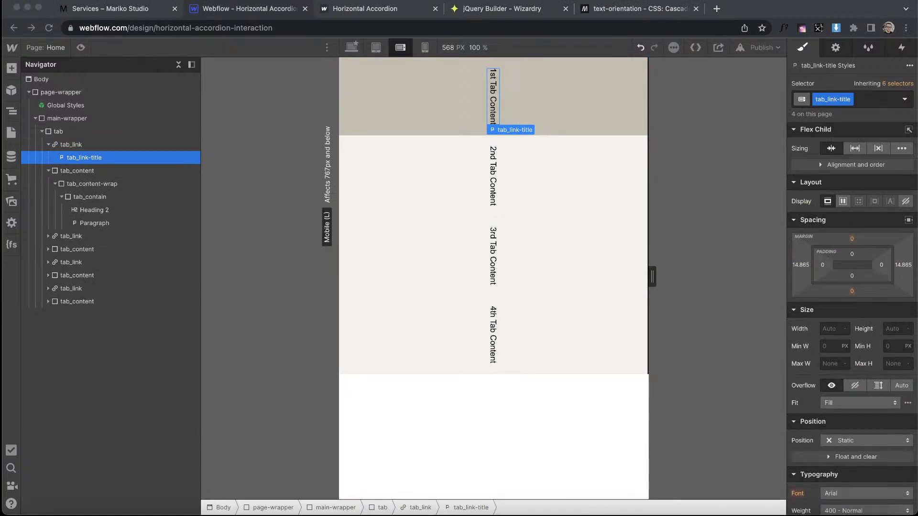
click(589, 277)
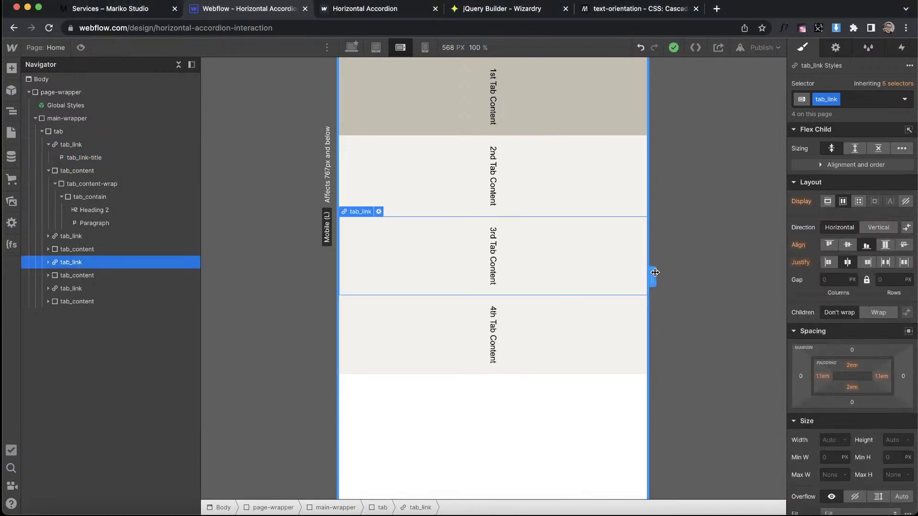
drag(652, 276, 757, 271)
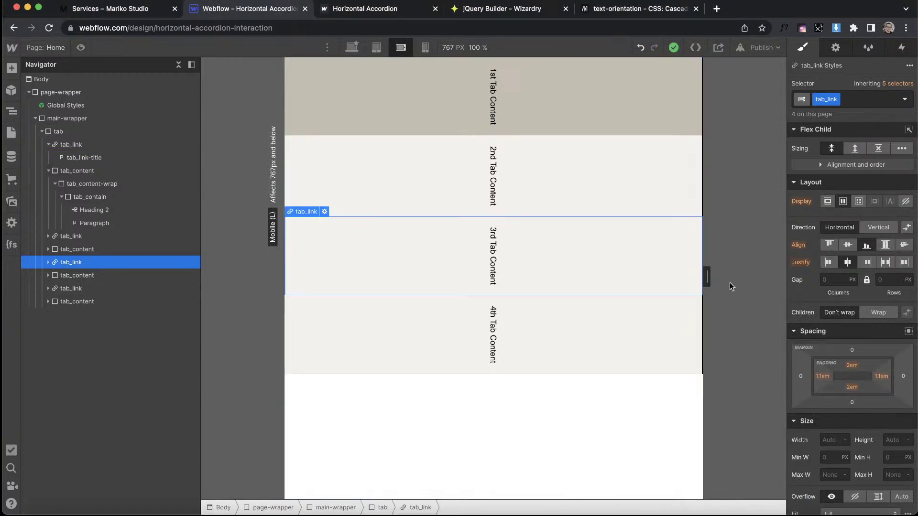
click(376, 48)
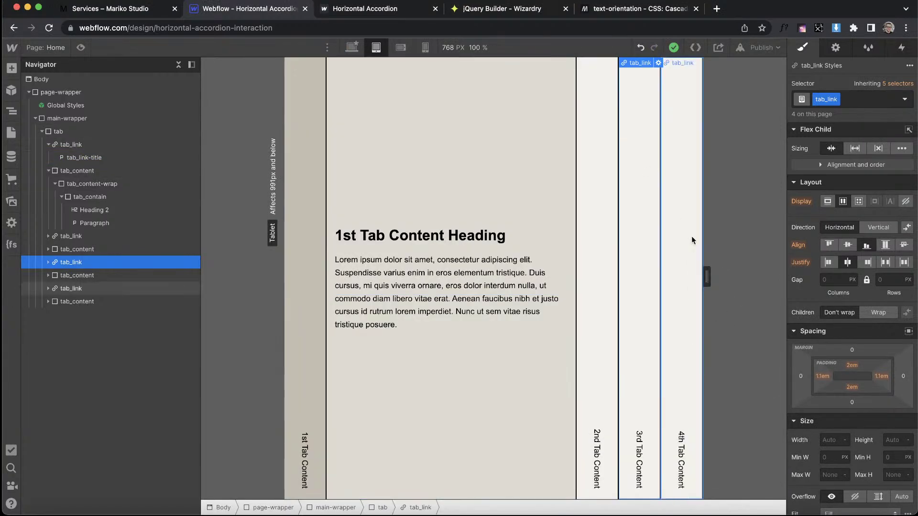
click(698, 271)
drag(706, 276, 633, 283)
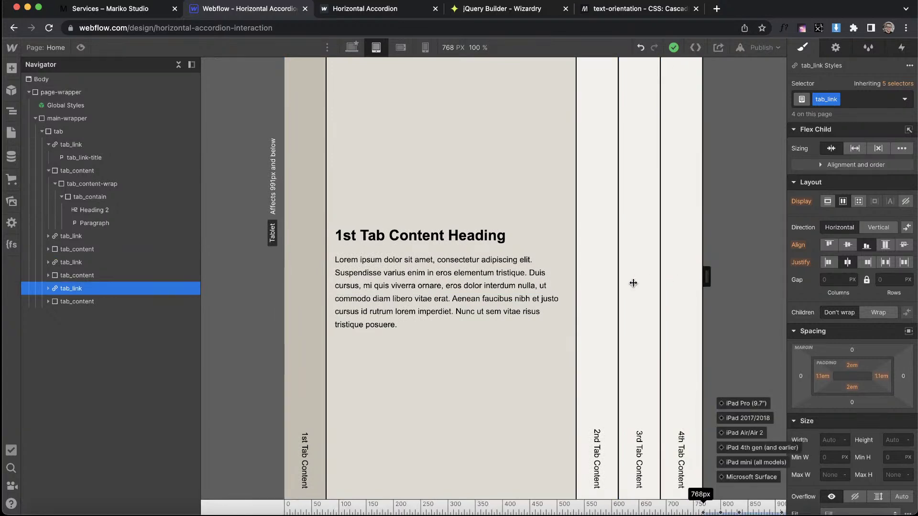
In the Global Styles embed, wrap the tab_link-title rule in a min-width 768px media query.
double_click(120, 105)
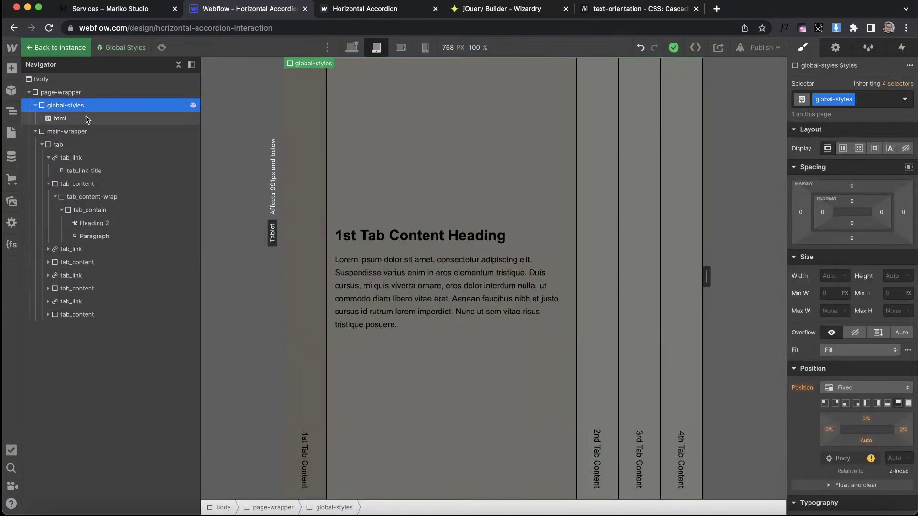
double_click(85, 118)
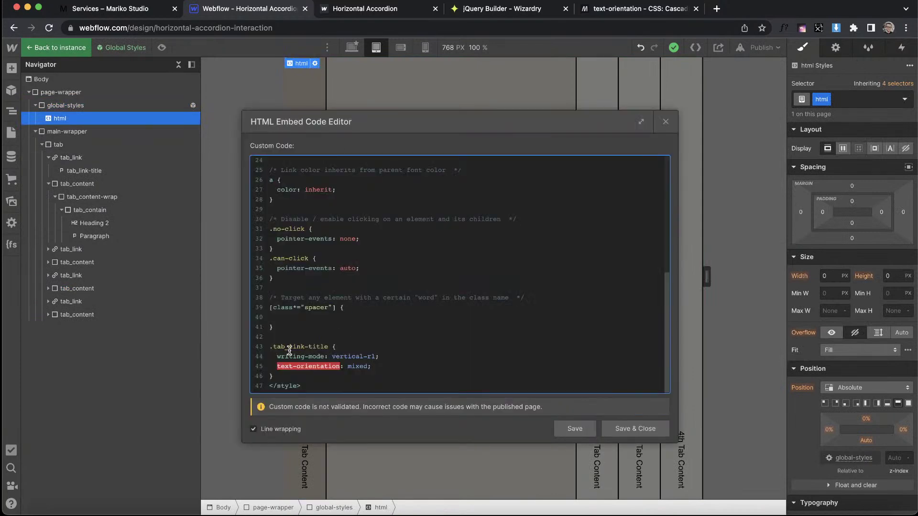
click(273, 350)
text(@media screen and (min-width:768px) {  })
scroll(318, 337, down, 2)
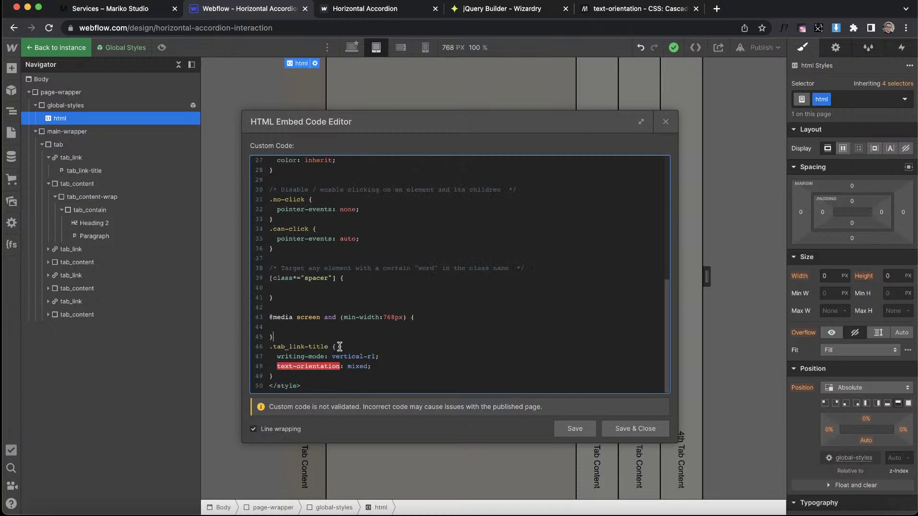
drag(282, 372, 259, 353)
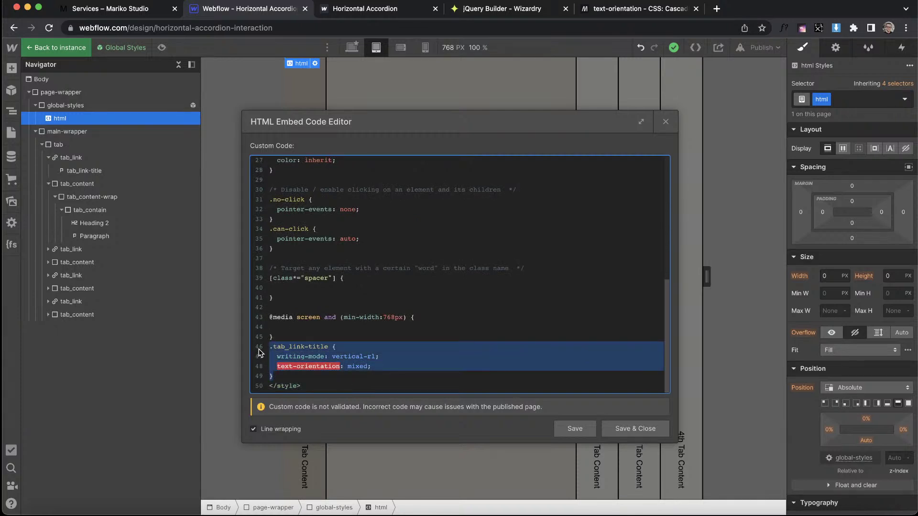
key(super+x)
key(super+v)
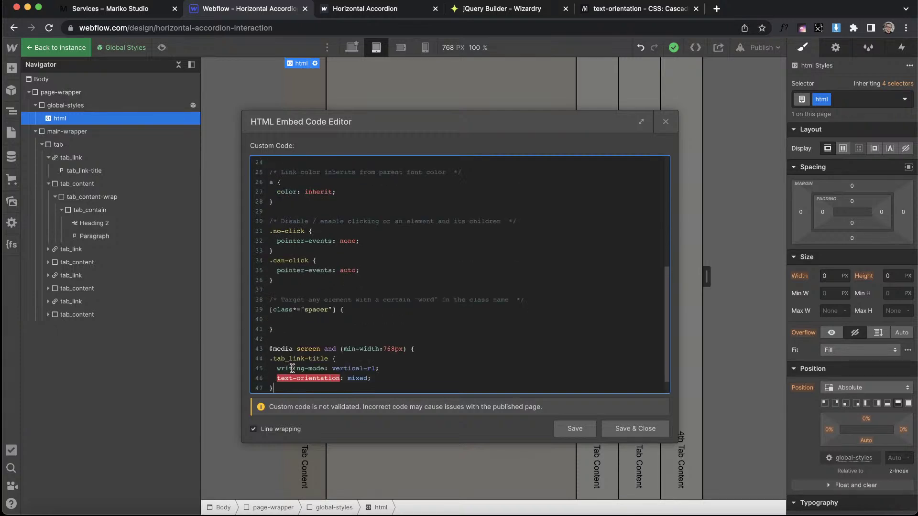
Review the wrapped tab_link-title rule, then save and close the code editor.
scroll(304, 367, down, 1)
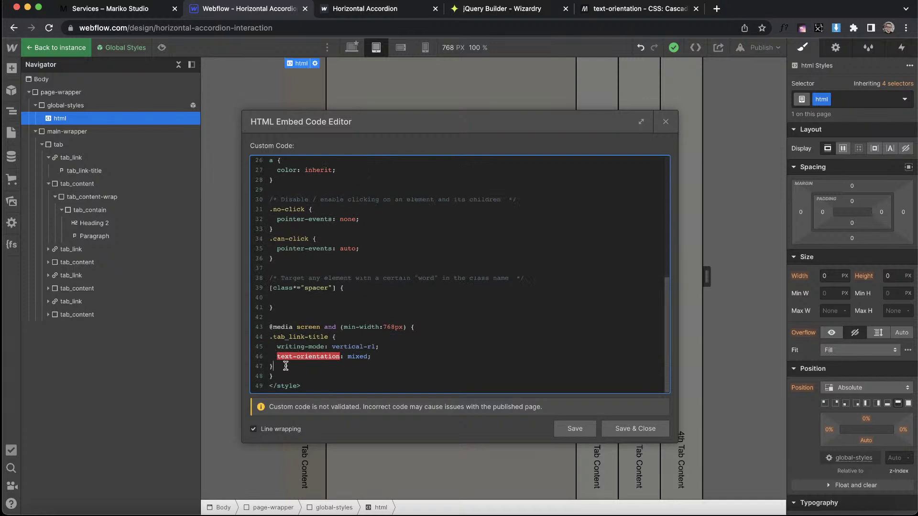
drag(286, 366, 253, 343)
click(410, 327)
click(307, 372)
drag(282, 366, 252, 339)
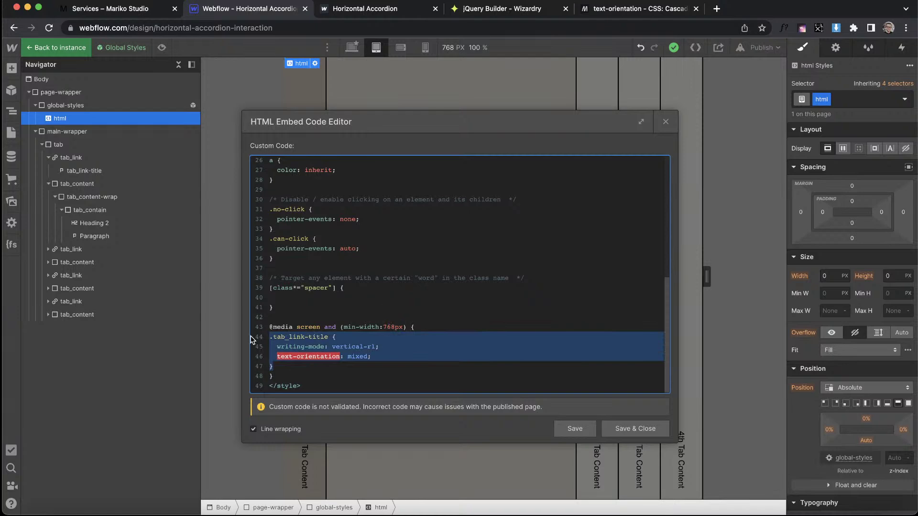
click(617, 433)
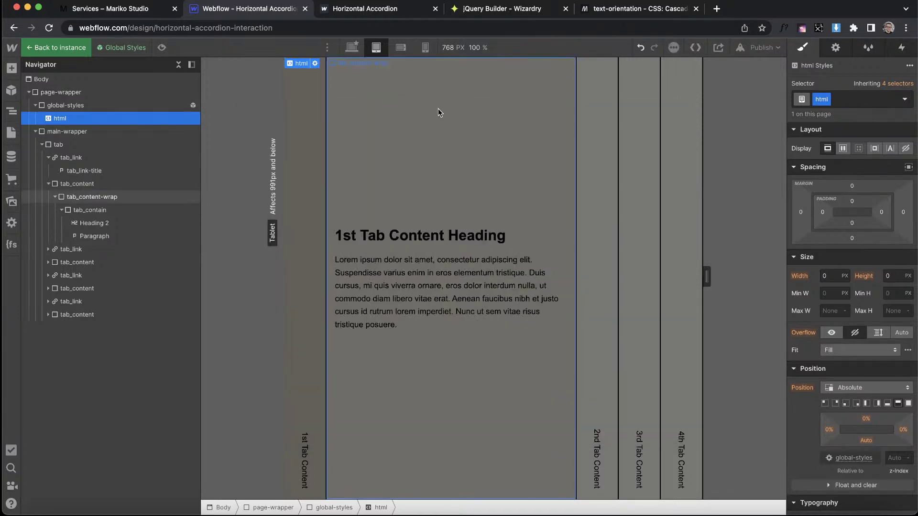
click(388, 79)
At Mobile landscape widened to 767 px, give the first tab panel a 2 px side border.
mouse_move(706, 278)
click(400, 47)
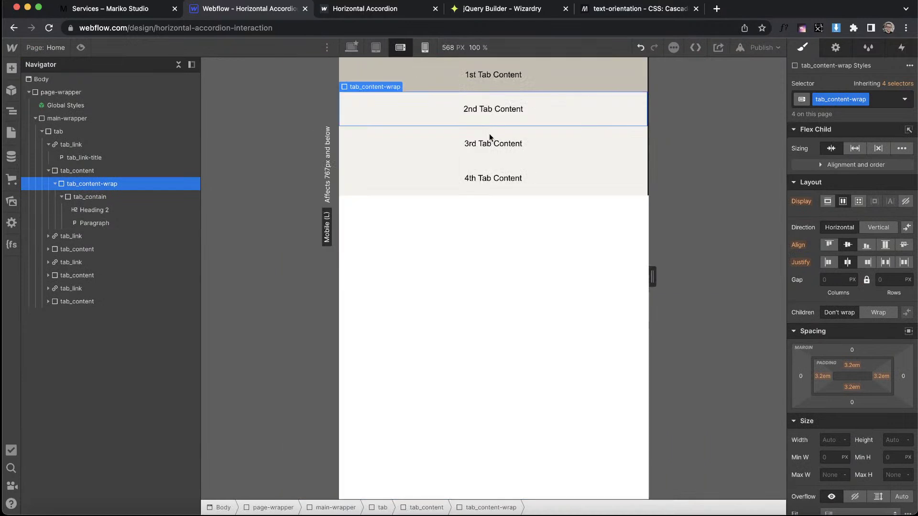
drag(644, 273, 736, 266)
click(581, 81)
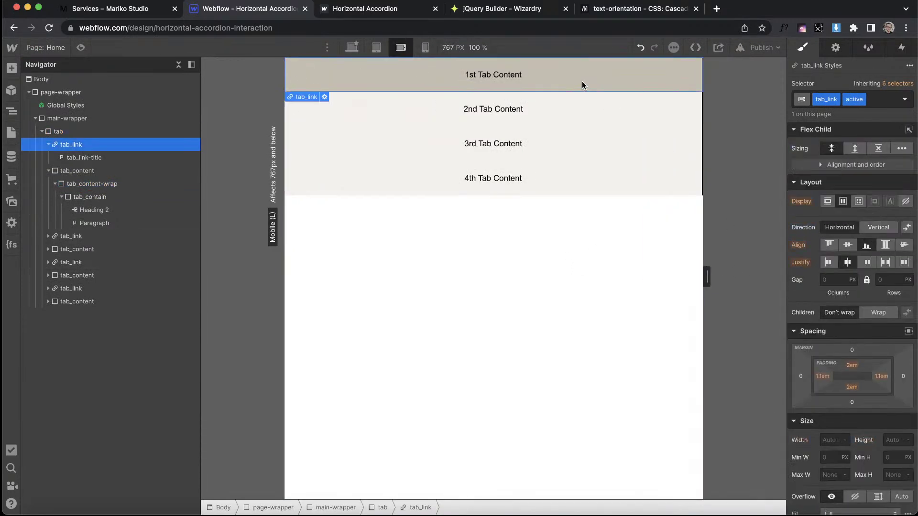
click(88, 175)
scroll(825, 249, down, 10)
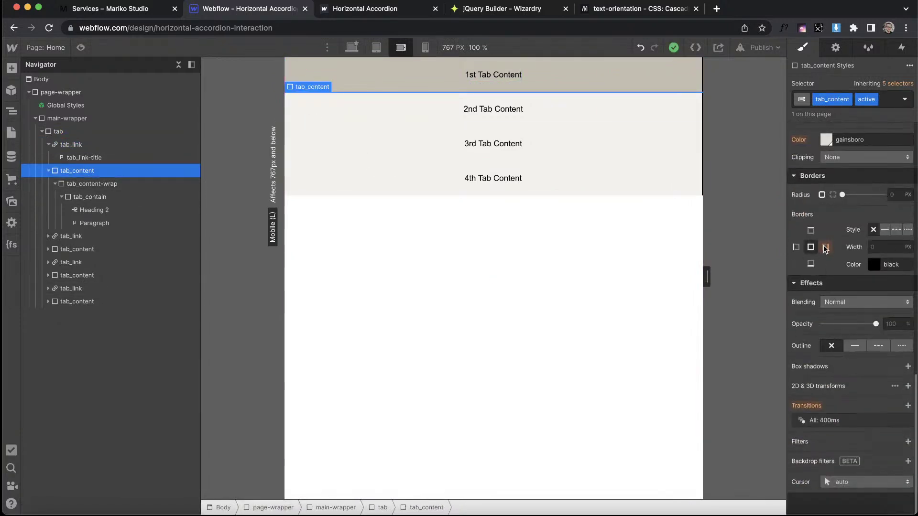
click(824, 248)
click(885, 247)
text(2)
text(0)
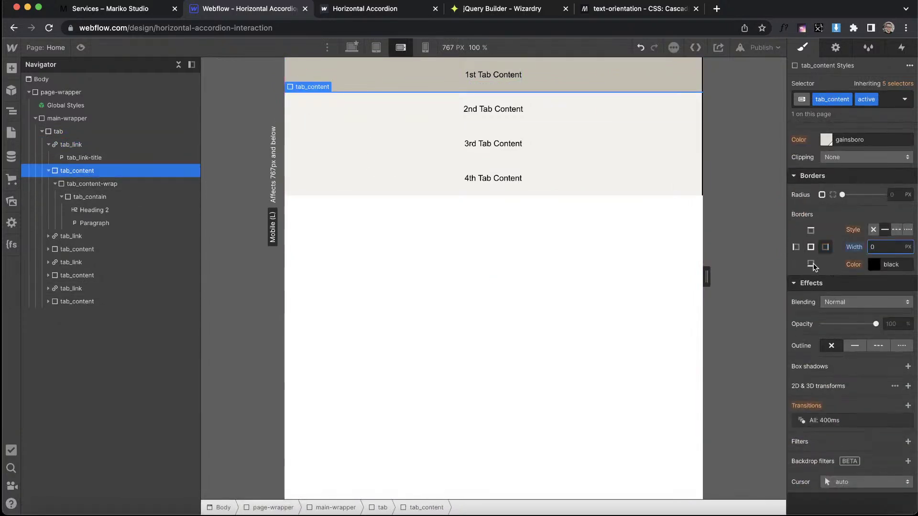
text(2)
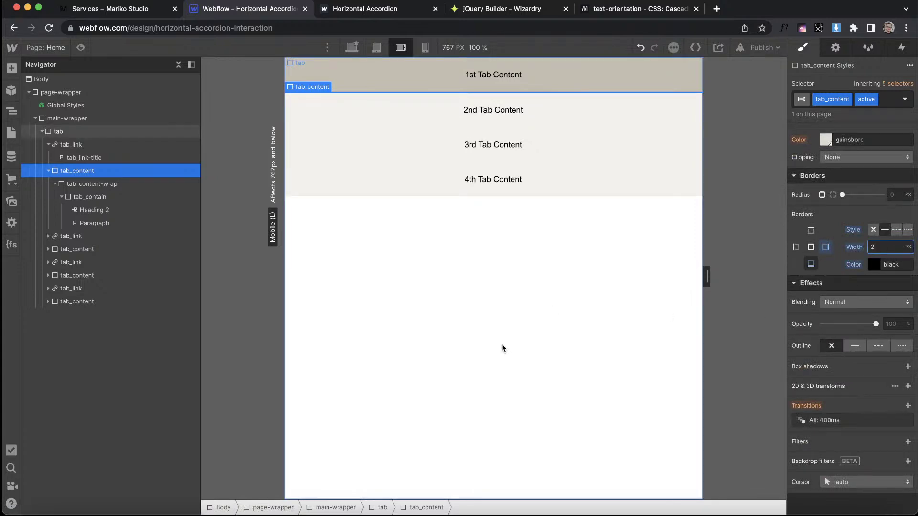
Set all tab panels to 100% width and 0 height, and the active panel to 100% height.
click(48, 170)
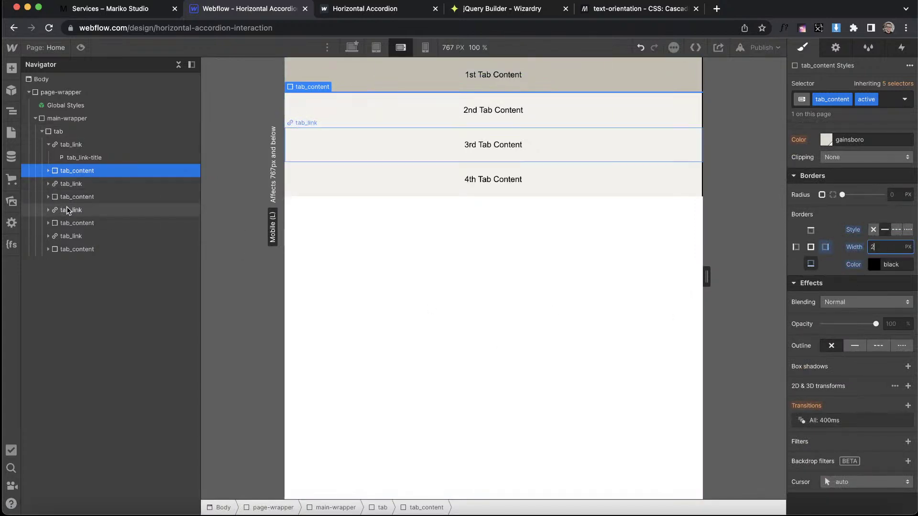
click(76, 224)
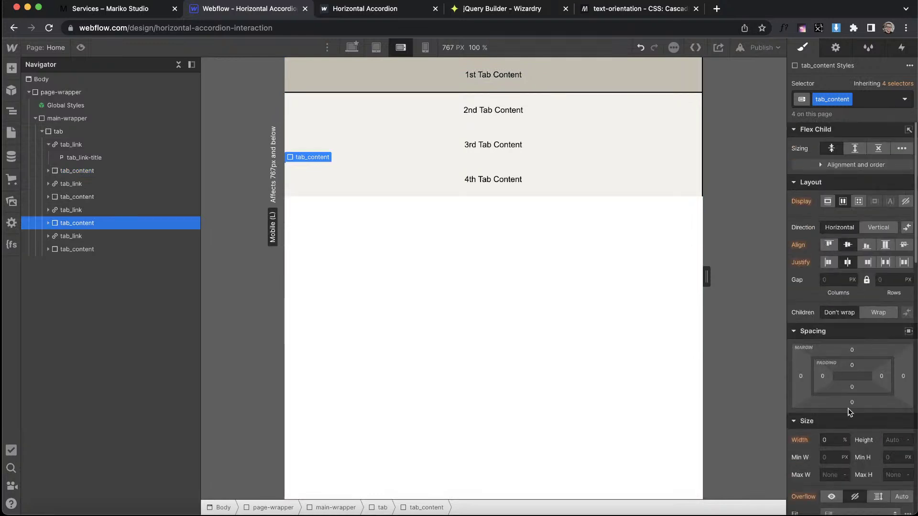
text(100)
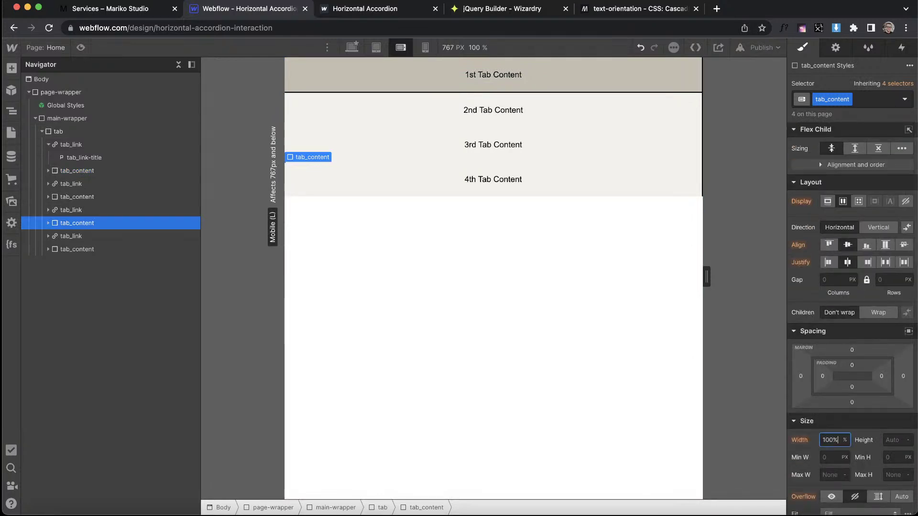
click(892, 440)
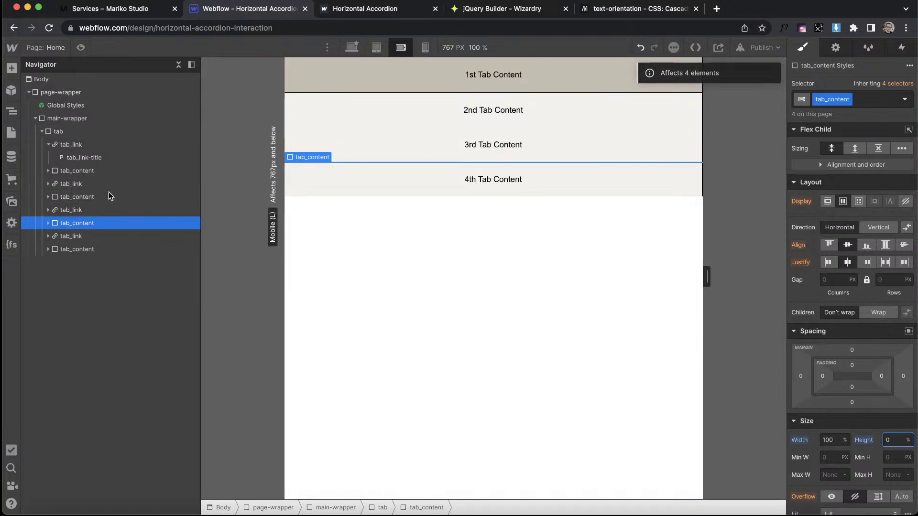
scroll(827, 393, down, 10)
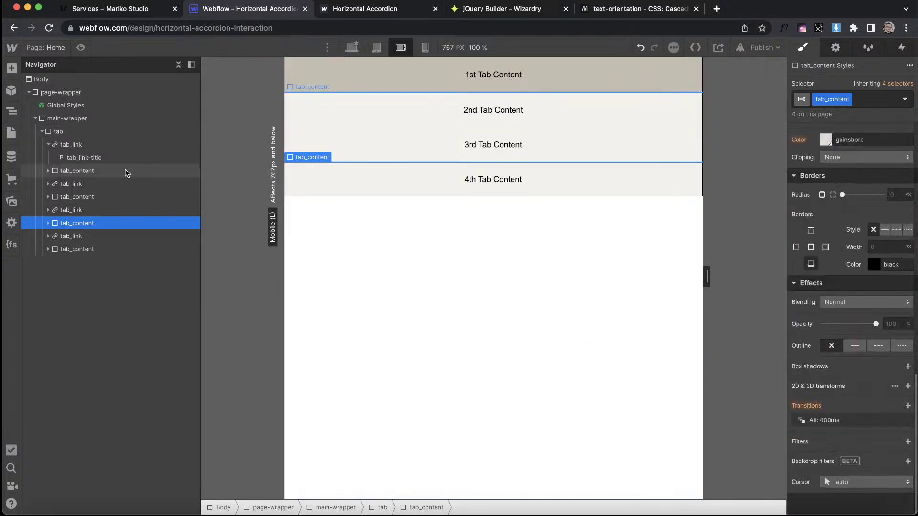
click(82, 172)
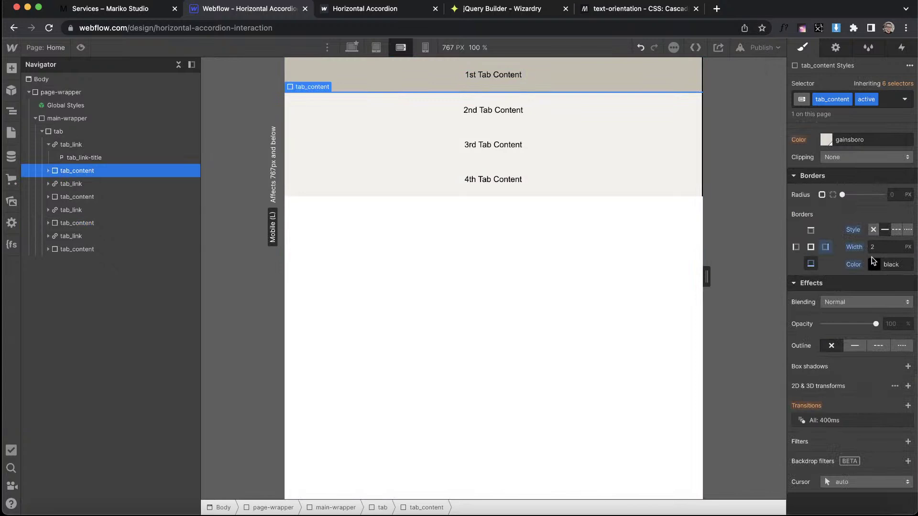
scroll(872, 261, up, 10)
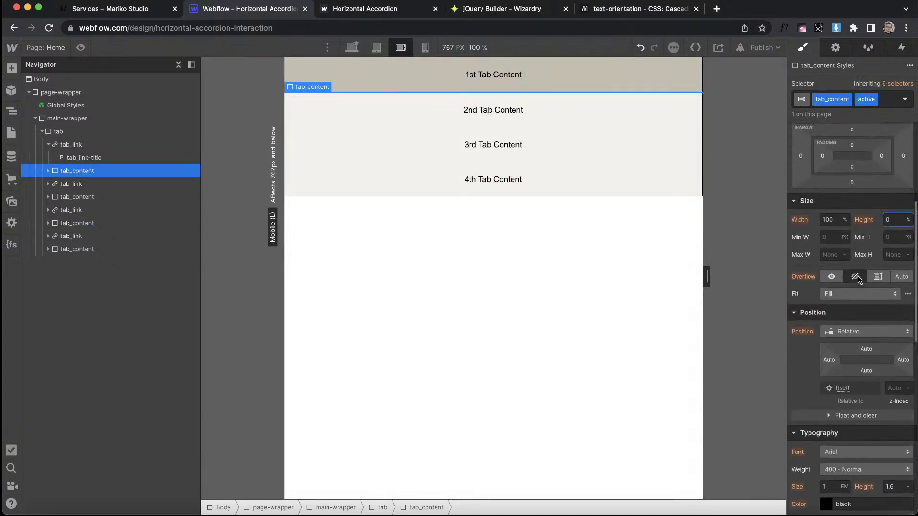
text(100)
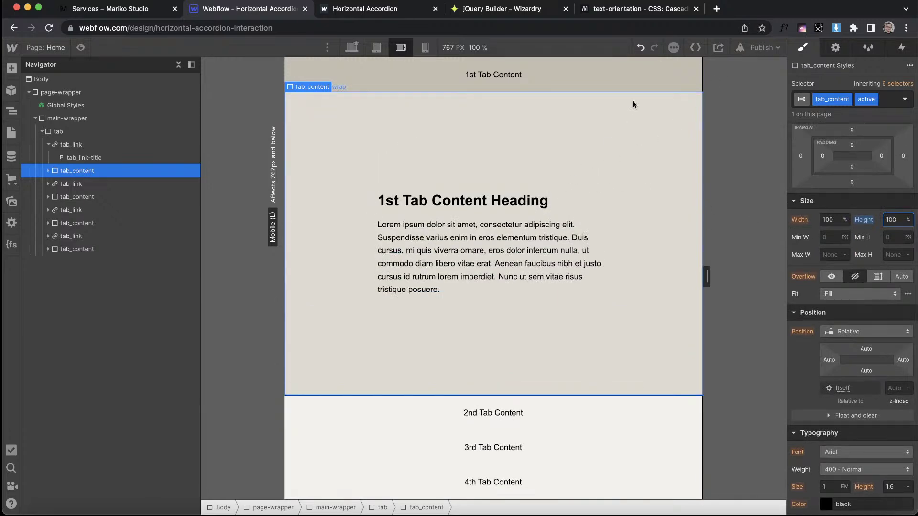
Replace the tab links' right border with a 2 px black bottom divider line.
click(342, 82)
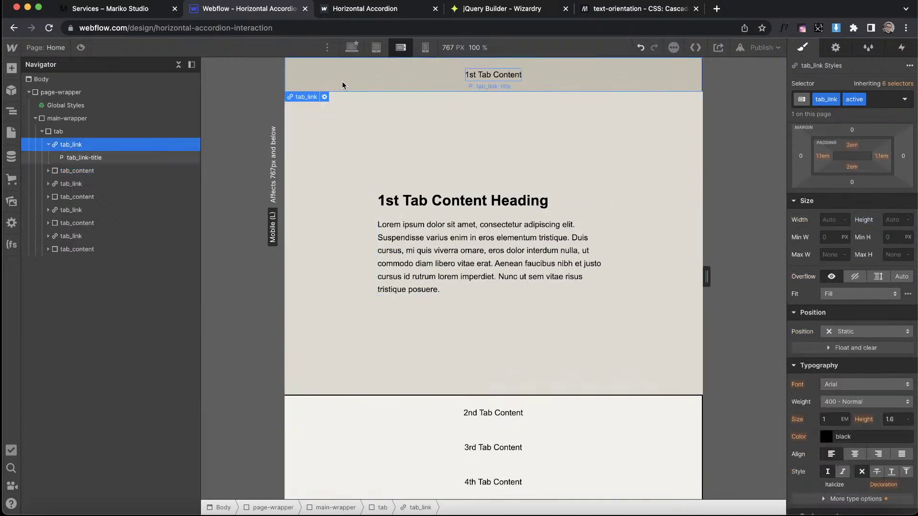
scroll(850, 291, down, 1)
scroll(849, 291, down, 10)
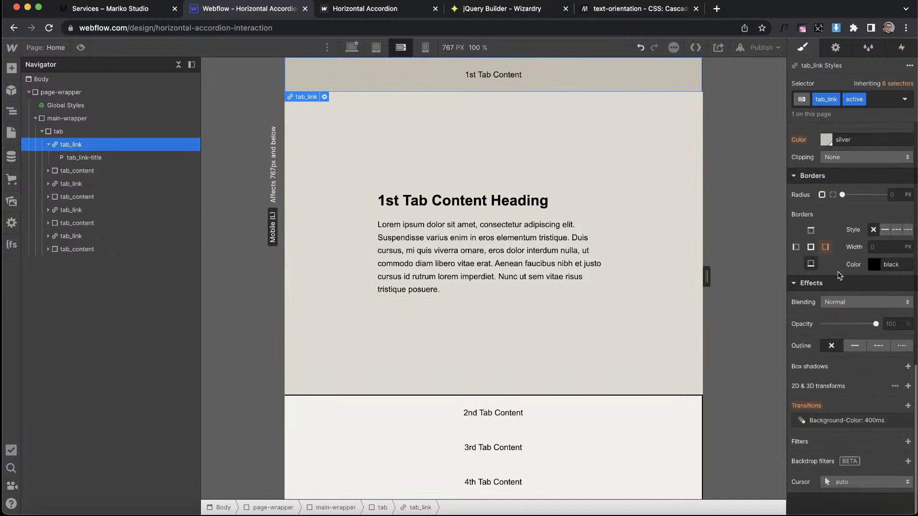
key(BackSpace)
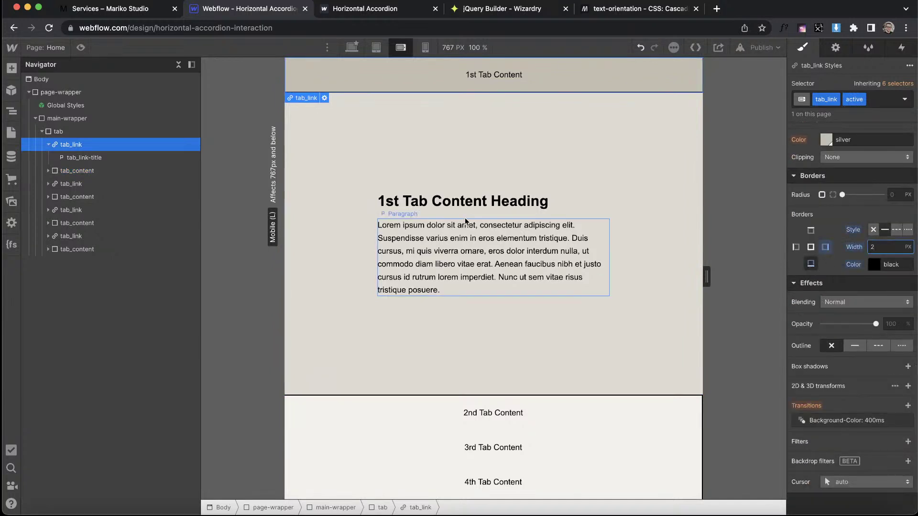
click(486, 224)
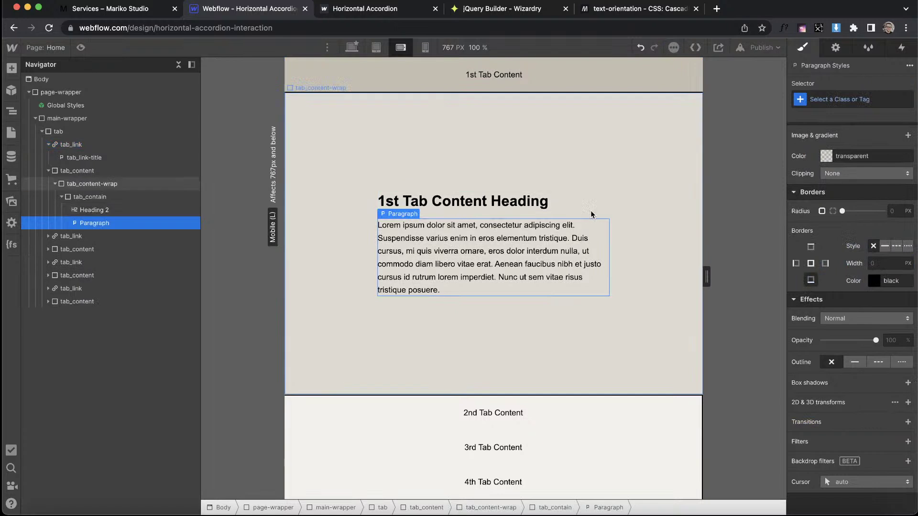
click(582, 412)
click(825, 247)
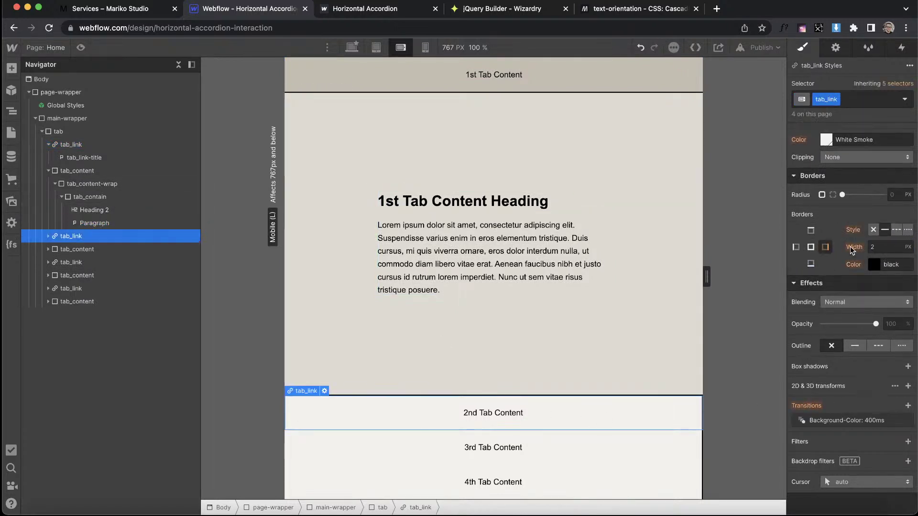
click(885, 245)
key(BackSpace)
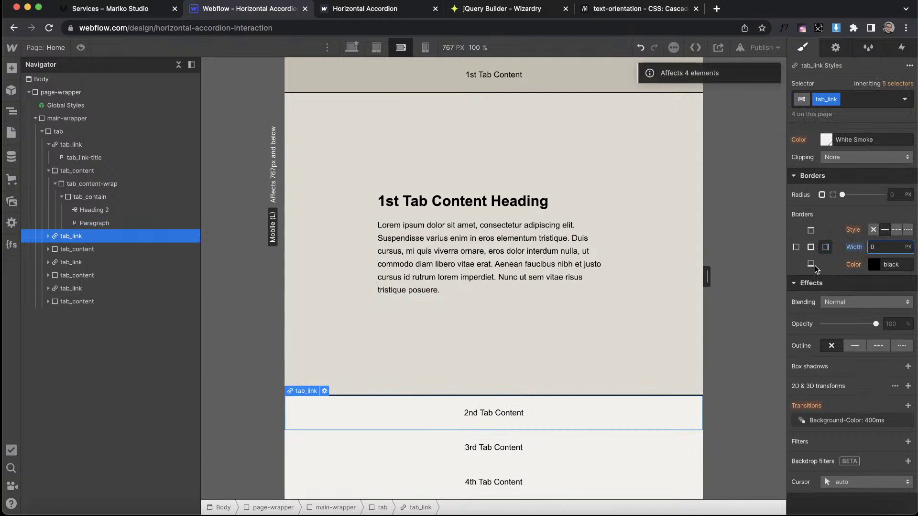
click(597, 249)
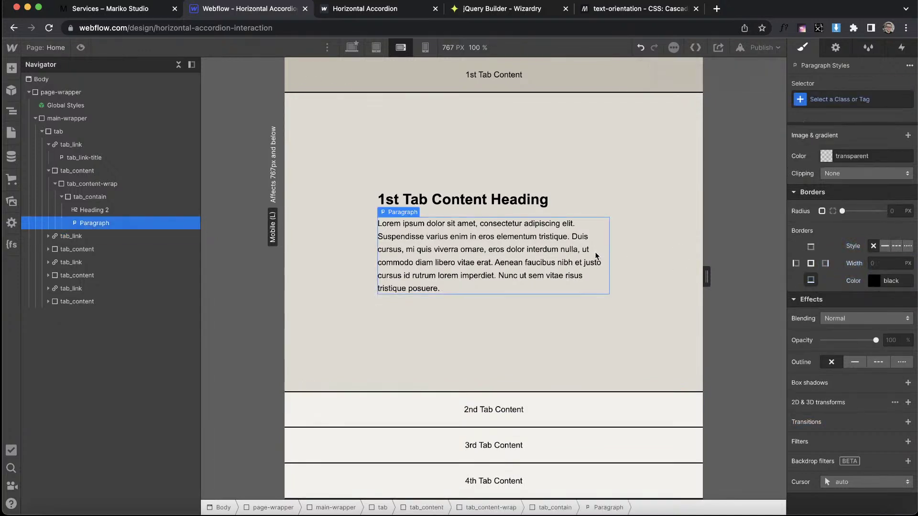
Set tab_contain's minimum width to auto and adjust its maximum width.
click(392, 154)
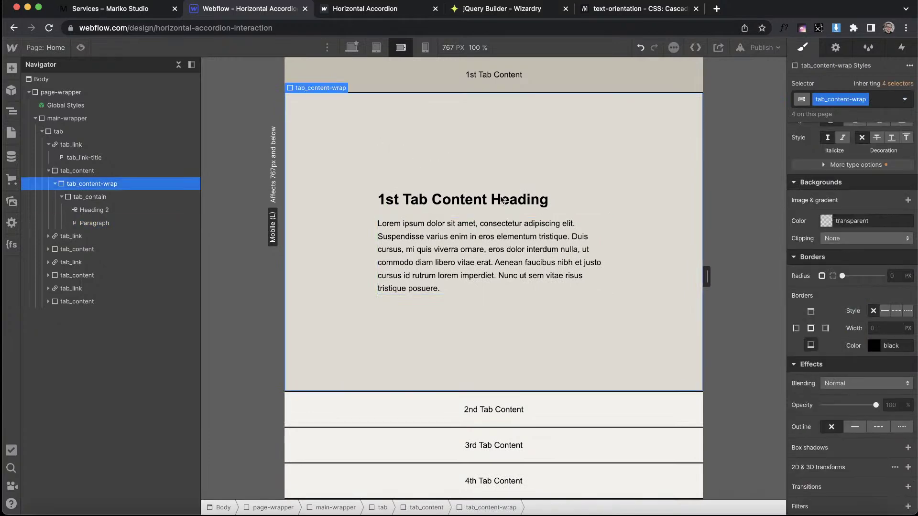
click(497, 224)
scroll(873, 254, up, 10)
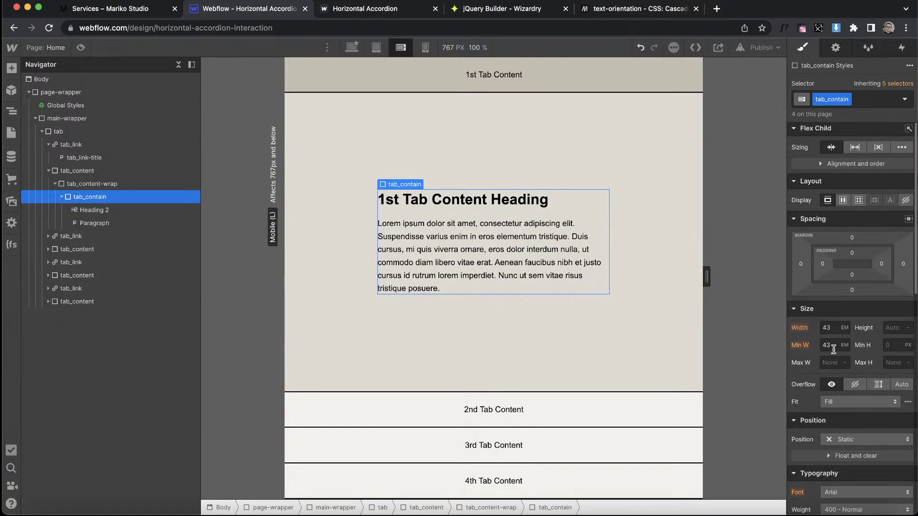
click(842, 346)
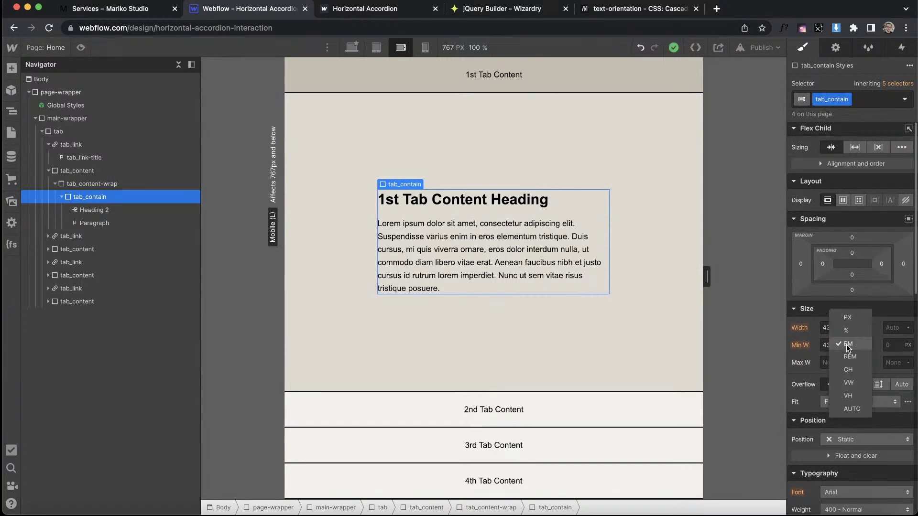
click(852, 408)
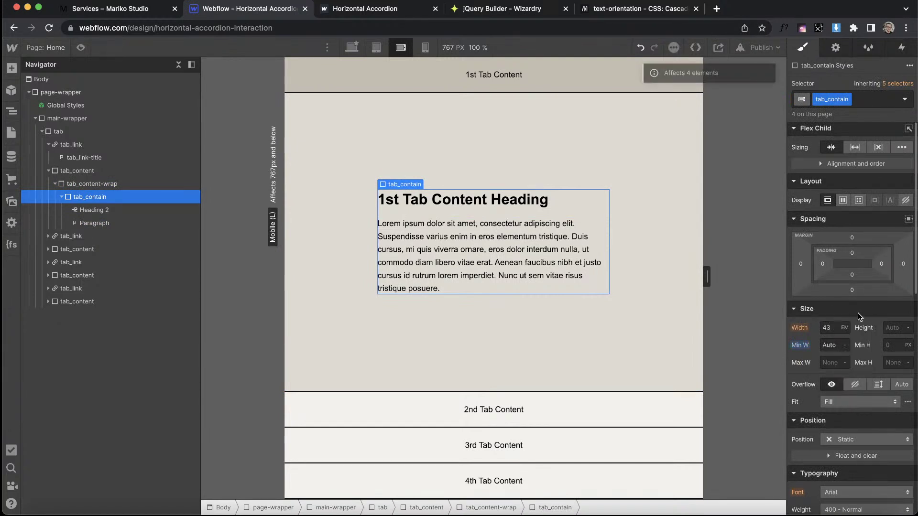
text(none)
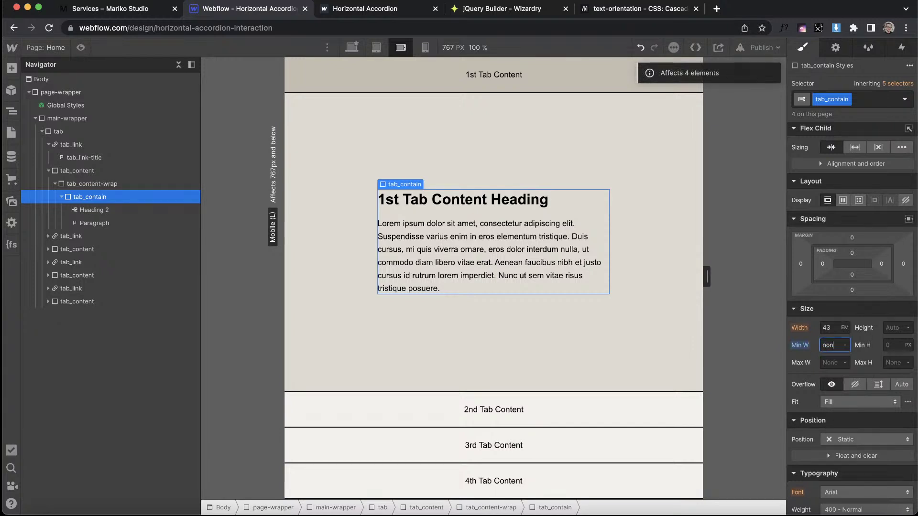
click(846, 346)
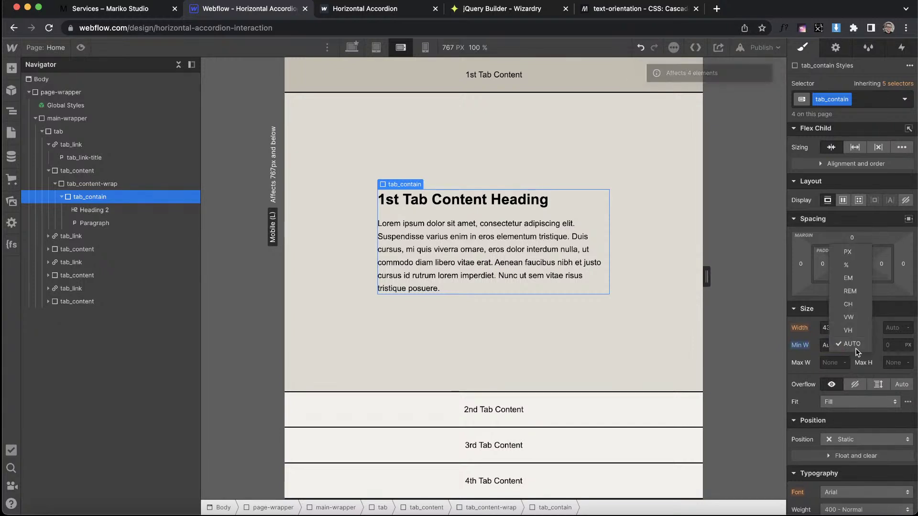
click(854, 343)
click(827, 363)
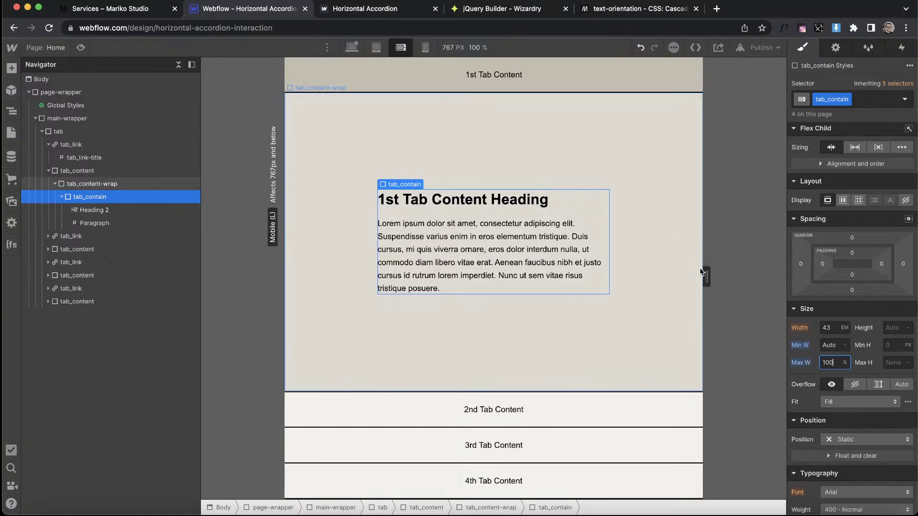
At Mobile landscape, set the tab_content height to 100%.
drag(700, 272, 627, 283)
click(400, 47)
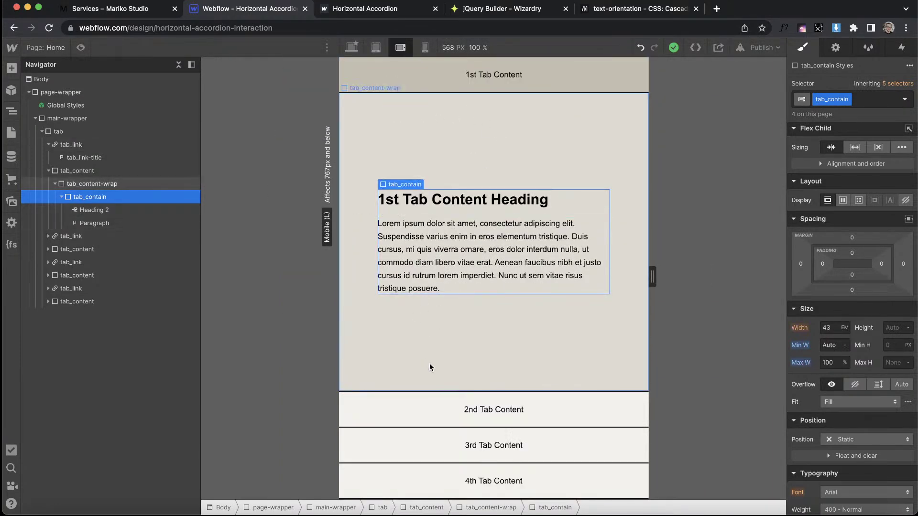
click(475, 130)
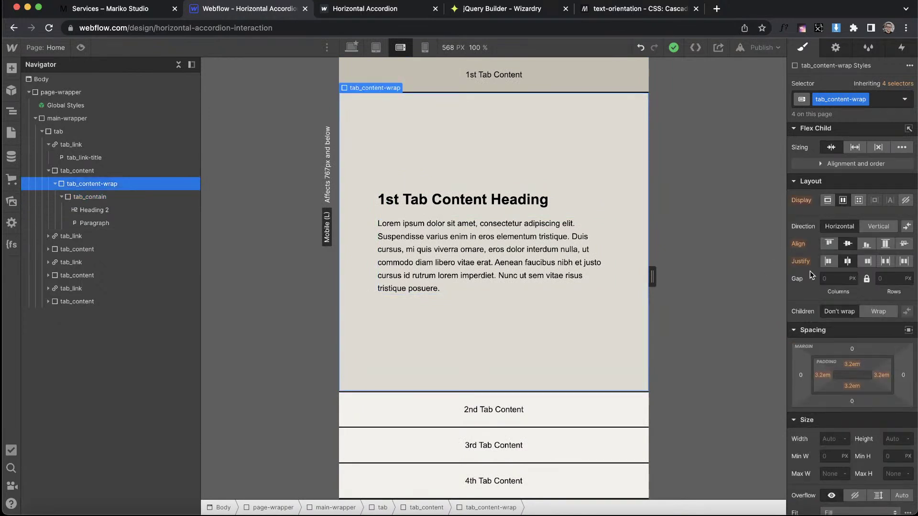
key(Up)
click(894, 440)
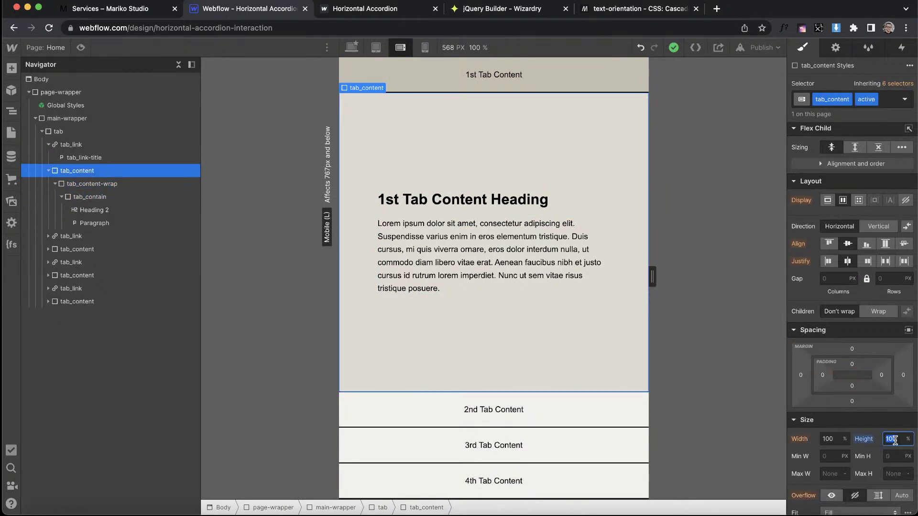
key(shift+Down)
key(shift+Down)
key(shift+Down)
key(shift+Down)
key(shift+Down)
key(shift+Down)
key(shift+Down)
key(shift+Down)
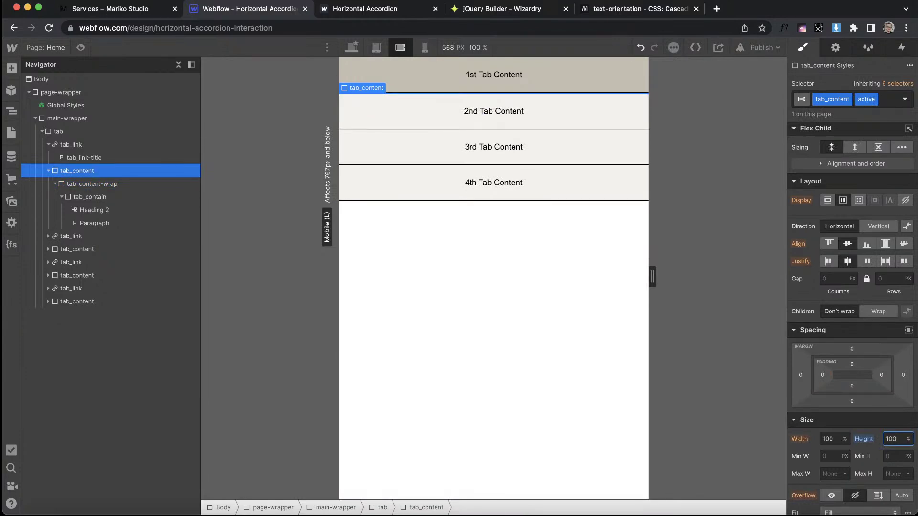
text(100%)
key(Return)
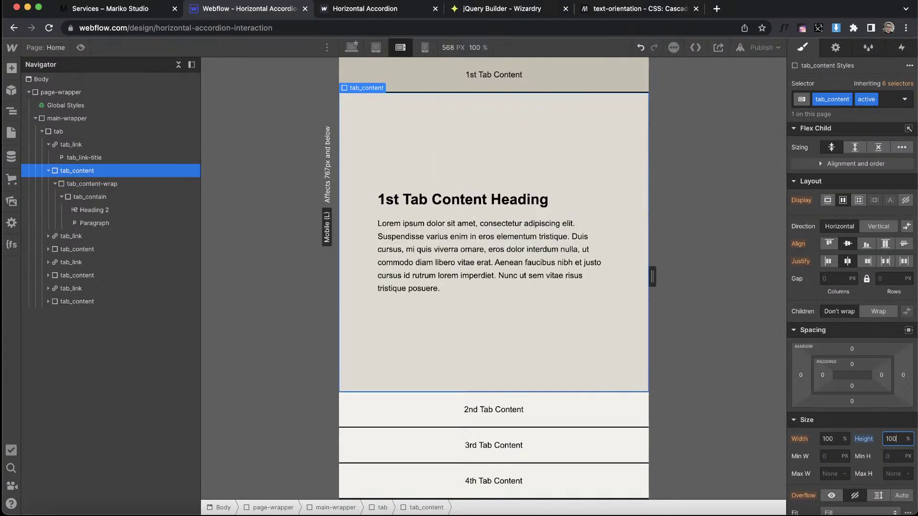
Republish the site to the selected domain and switch to the live accordion page.
click(352, 48)
click(763, 47)
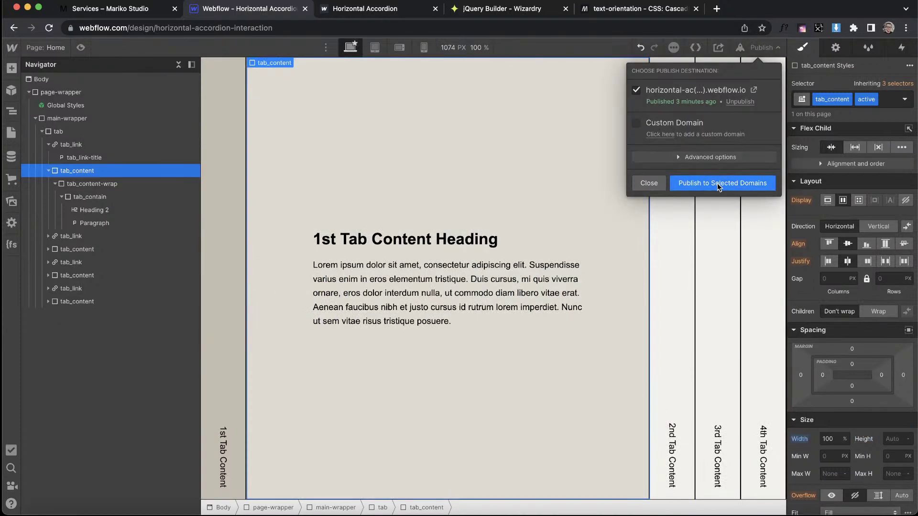
click(717, 182)
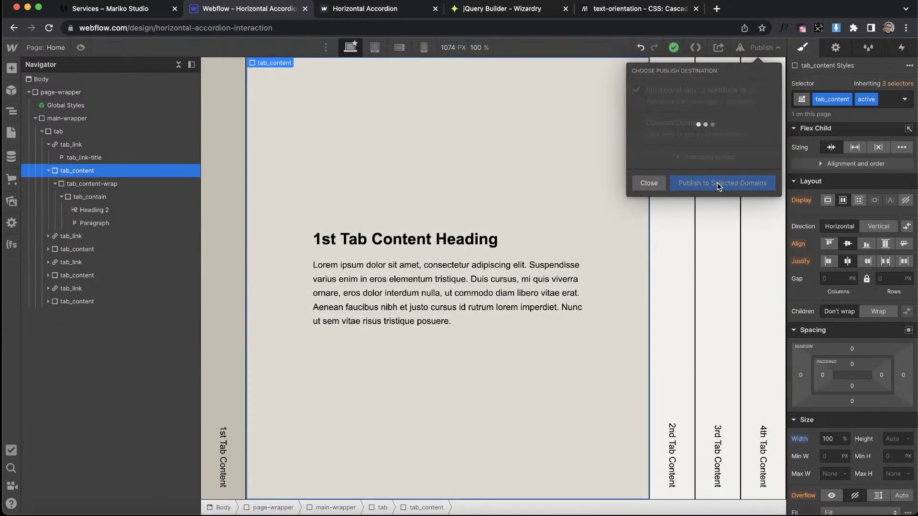
click(353, 14)
Open Chrome's responsive device preview, reload, and set a 674 px viewport at 75% zoom.
right_click(475, 173)
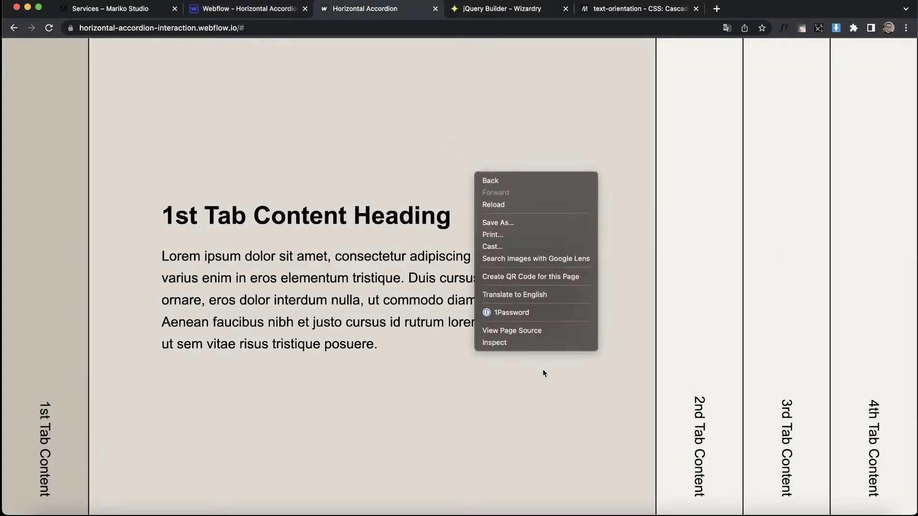
click(537, 342)
click(634, 47)
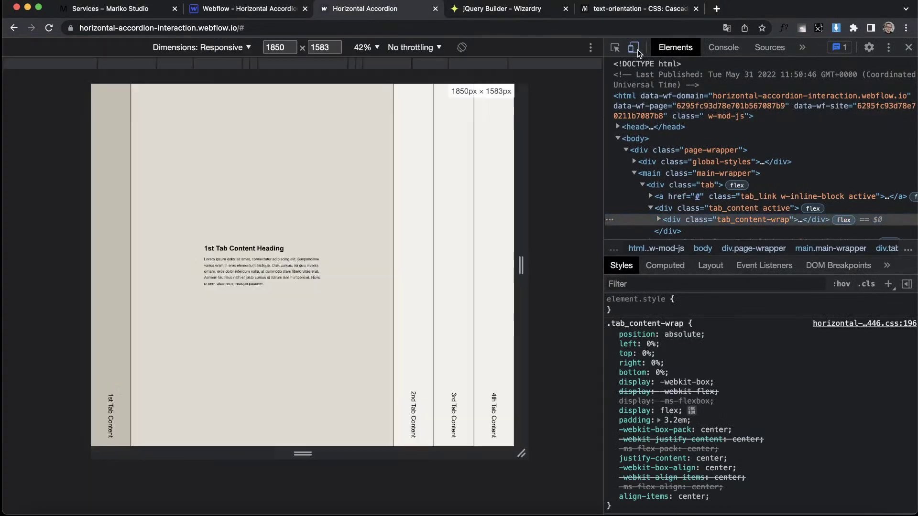
drag(521, 268, 386, 267)
key(super+r)
drag(303, 454, 299, 353)
click(372, 48)
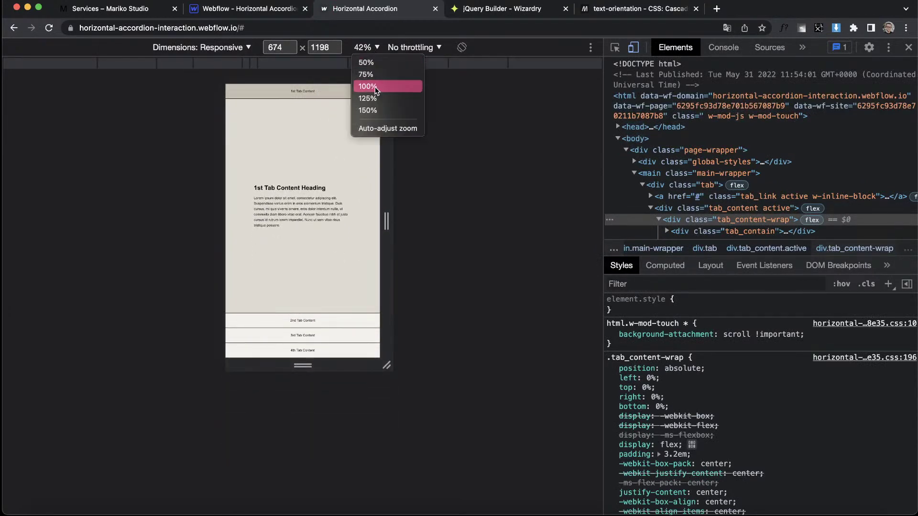
click(380, 63)
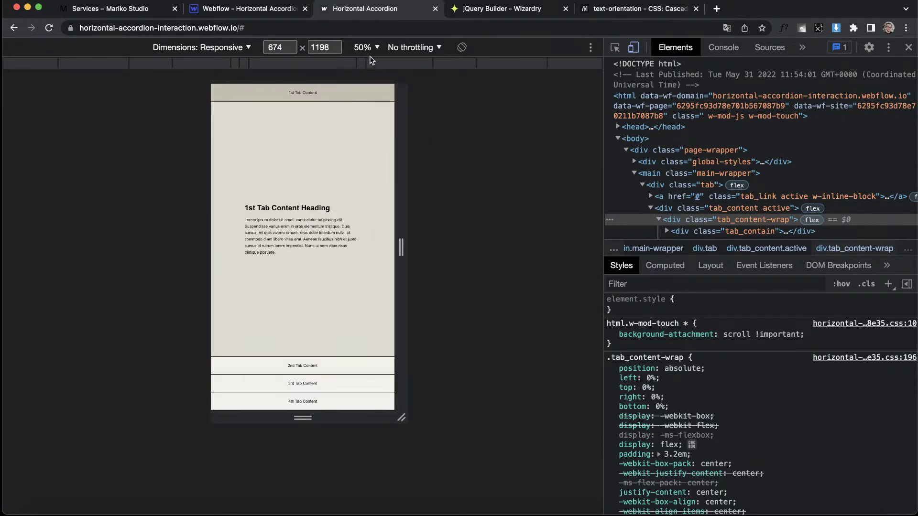
click(369, 48)
click(377, 76)
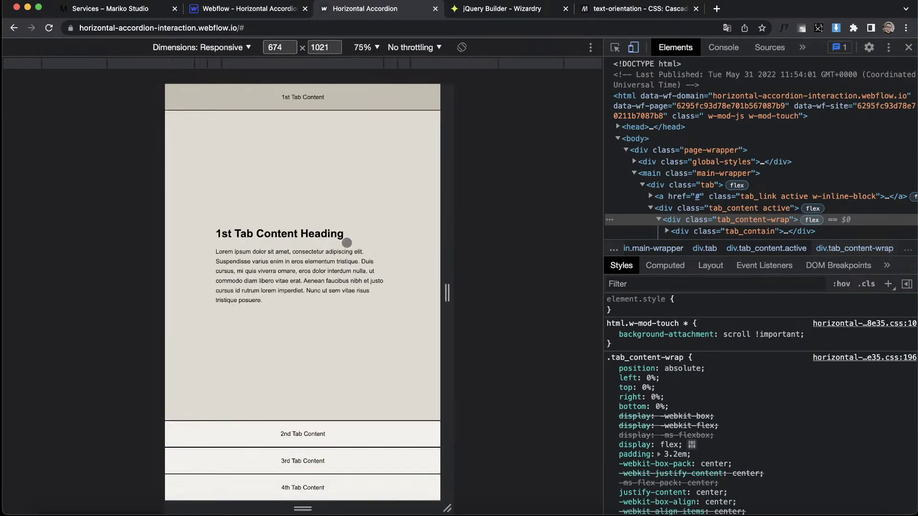
Switch between all four stacked tabs at 674 px to test opening and closing.
click(317, 436)
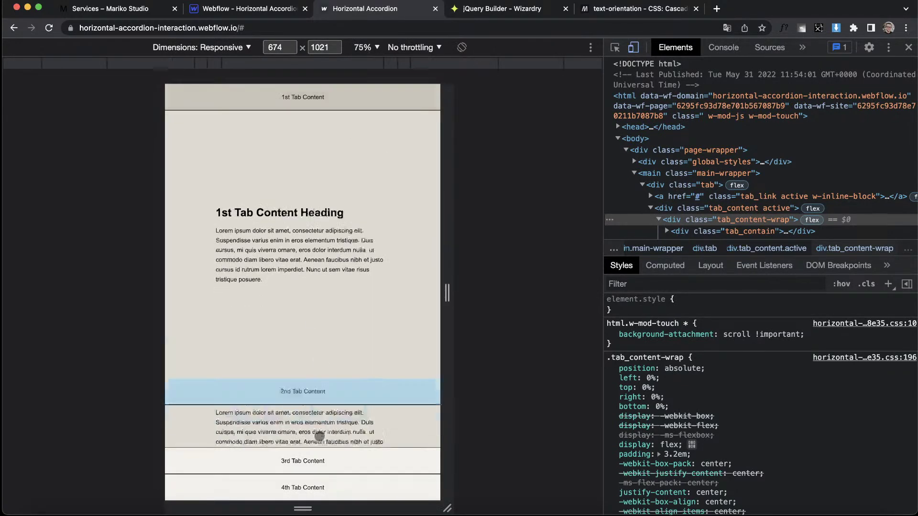
click(300, 459)
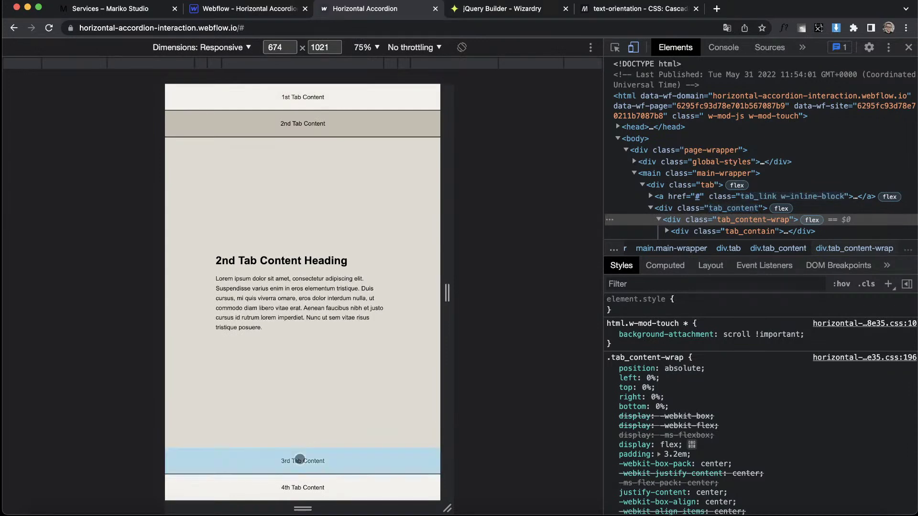
click(282, 483)
click(322, 151)
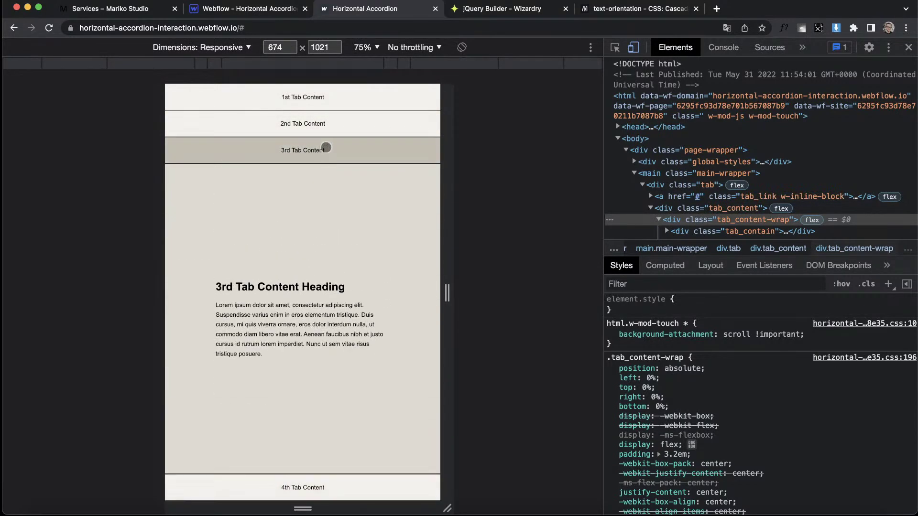
click(331, 123)
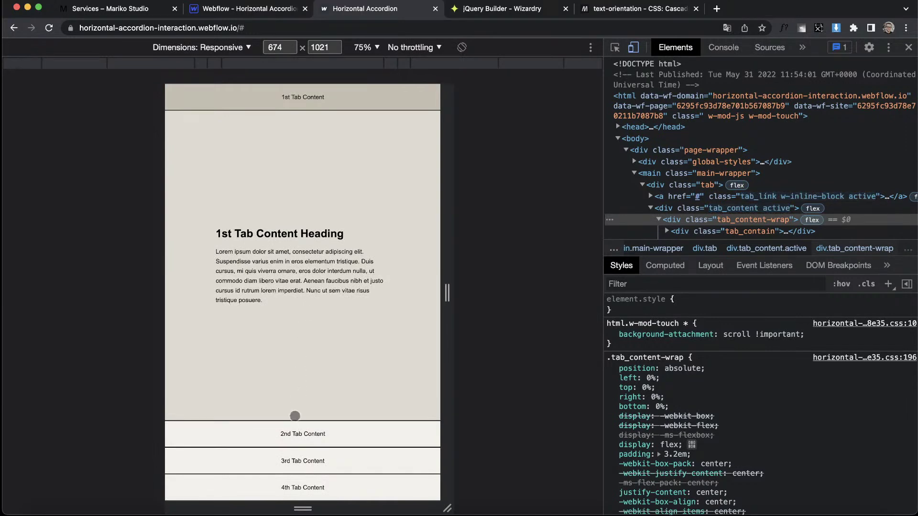
click(294, 466)
click(245, 96)
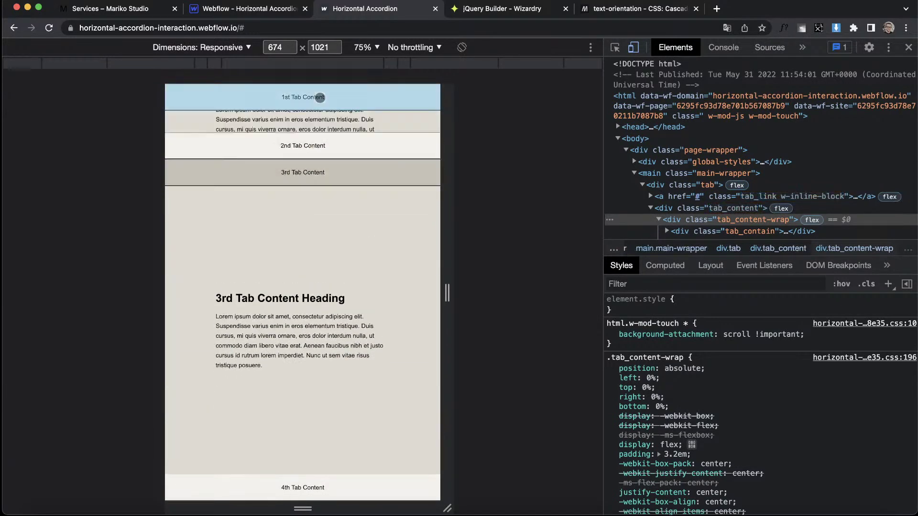
click(267, 435)
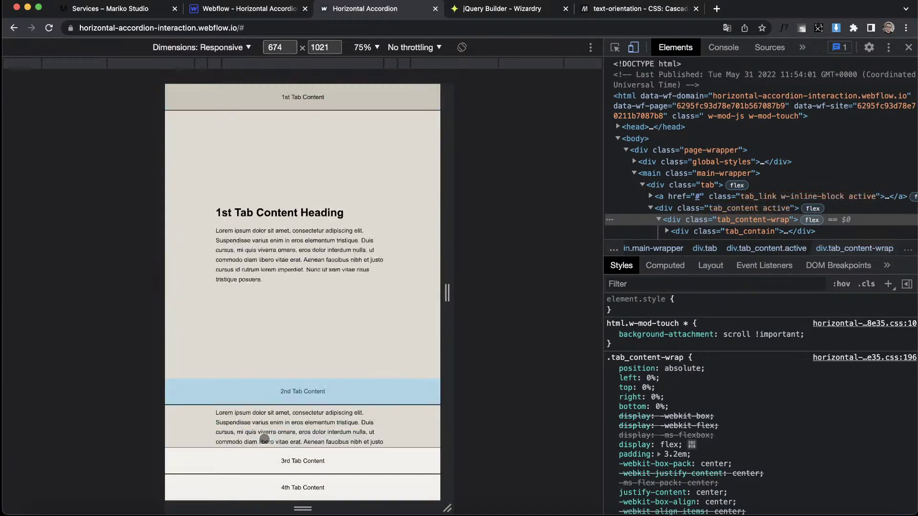
click(263, 490)
click(300, 154)
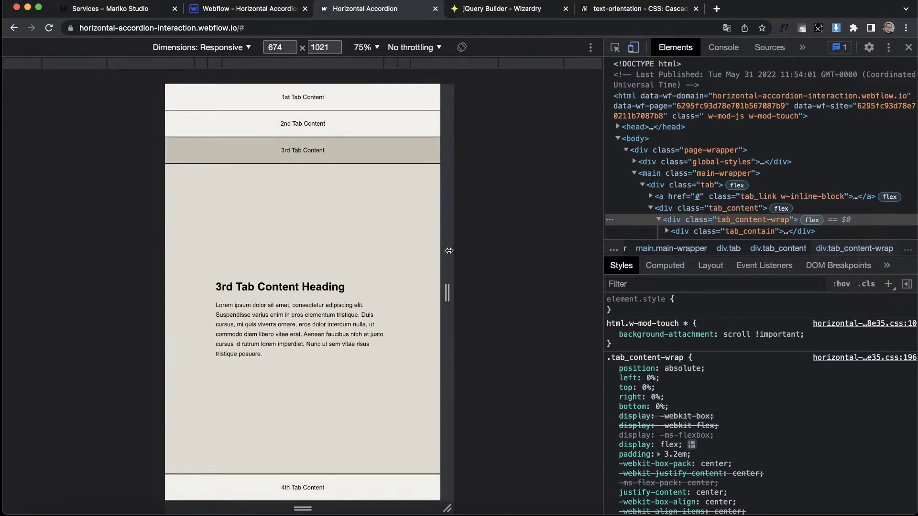
Widen the viewport to 1166 px and open the 2nd, 4th, and 1st horizontal tabs.
drag(450, 290, 548, 292)
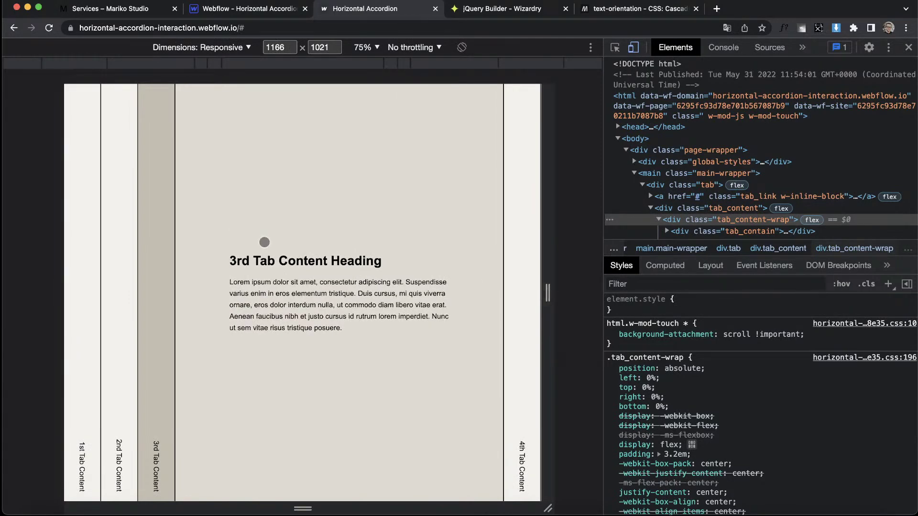
click(123, 224)
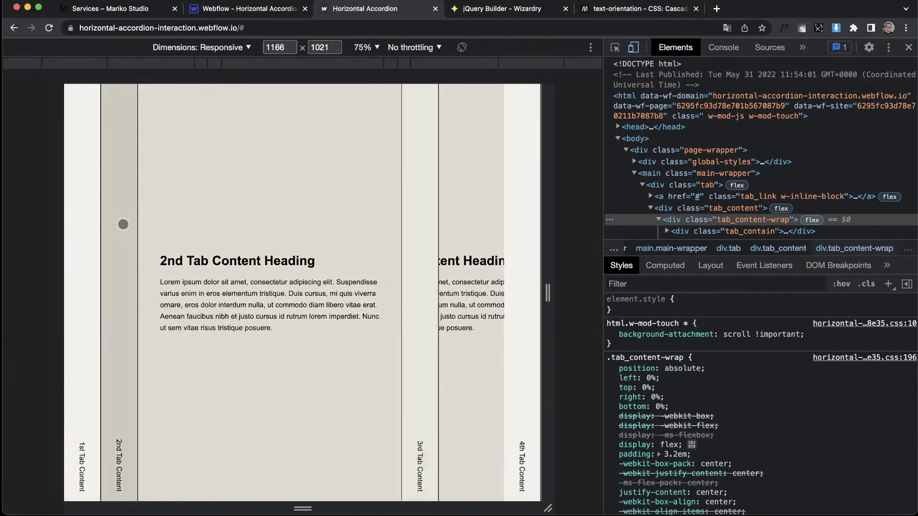
click(523, 206)
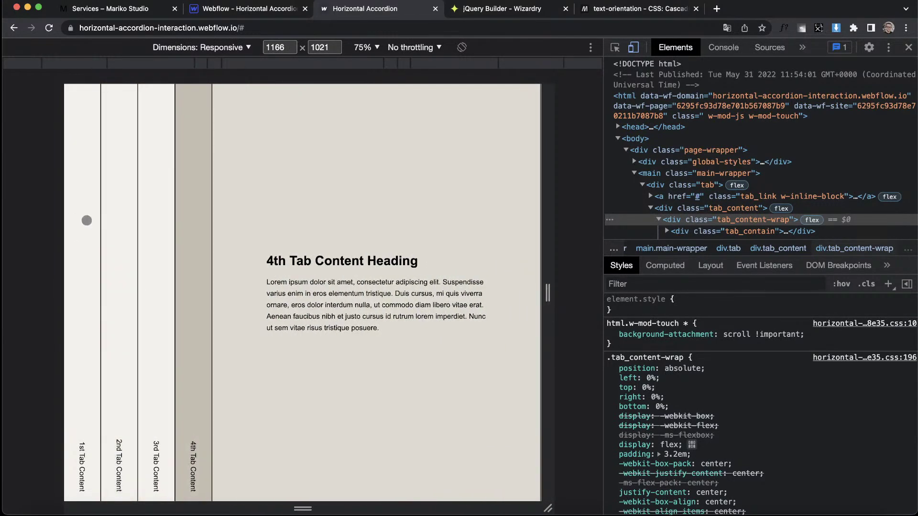
click(86, 220)
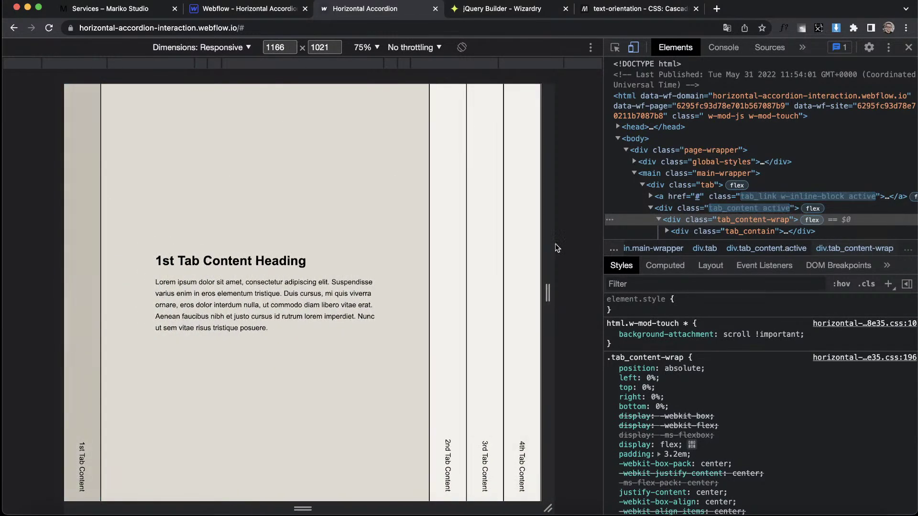
Close the developer tools and open the 2nd, 3rd, and 4th tabs of the full-width accordion.
click(909, 49)
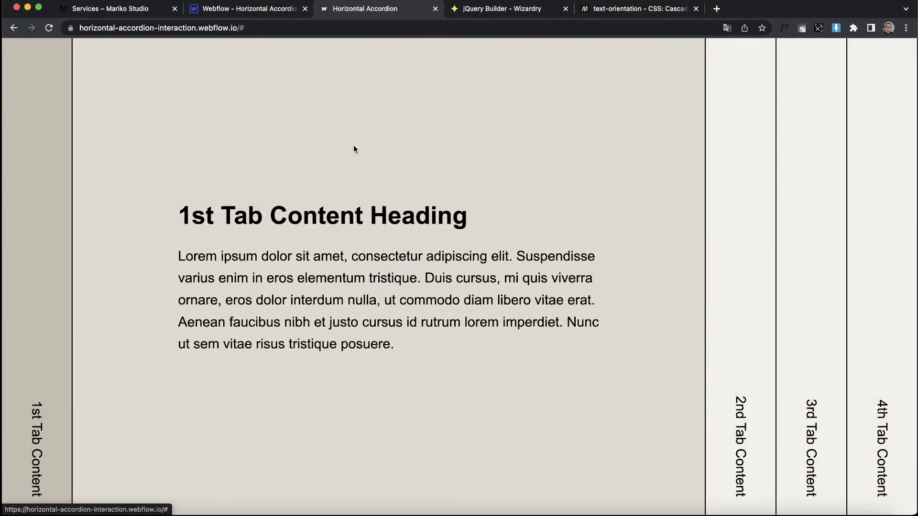
click(733, 212)
click(777, 198)
click(856, 186)
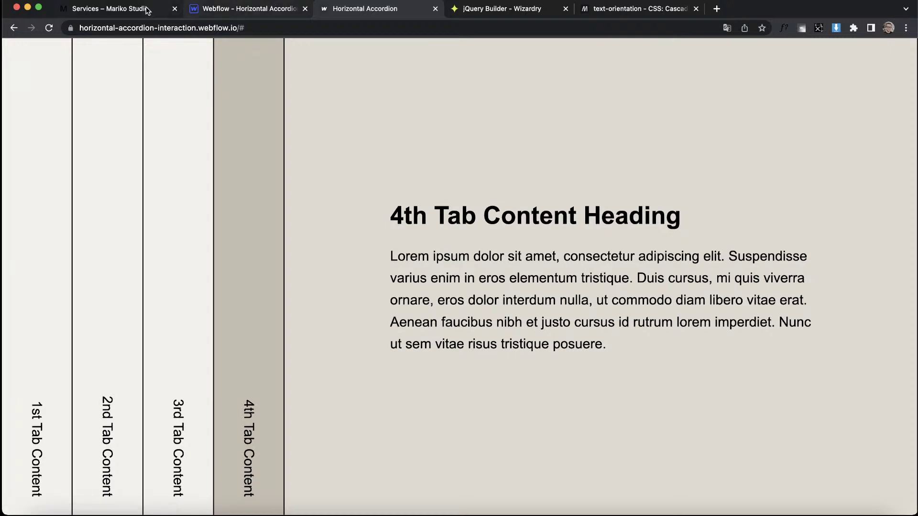
Try the reference studio's Discovery, Conceptualization, and Design & Refine panels, then return to Webflow.
click(127, 9)
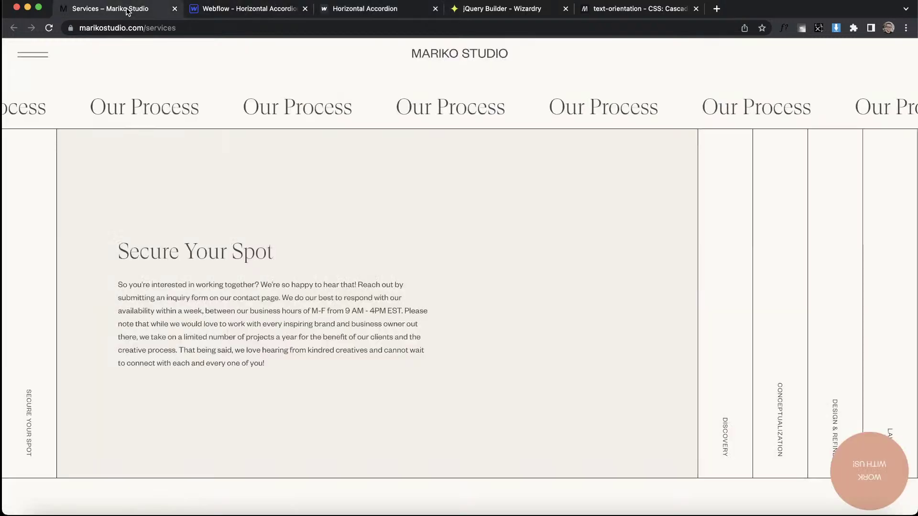
click(744, 293)
click(782, 280)
click(839, 249)
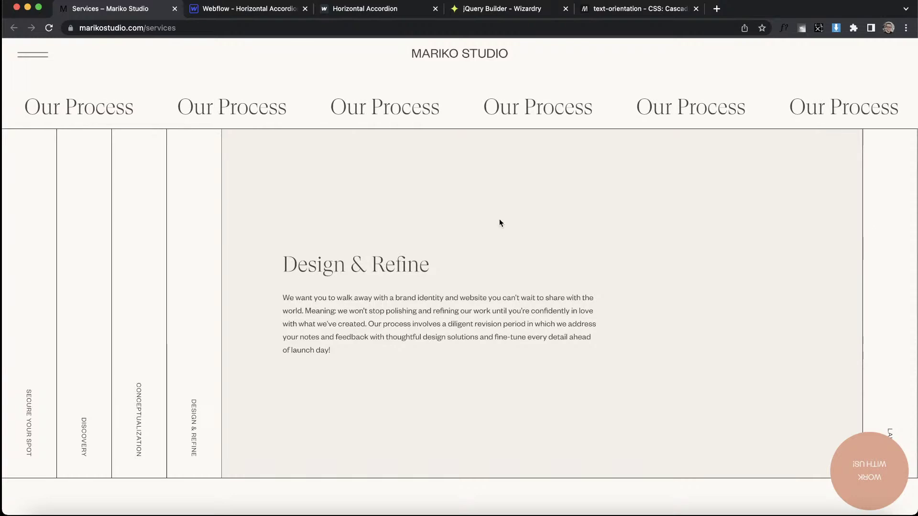
click(133, 251)
click(96, 246)
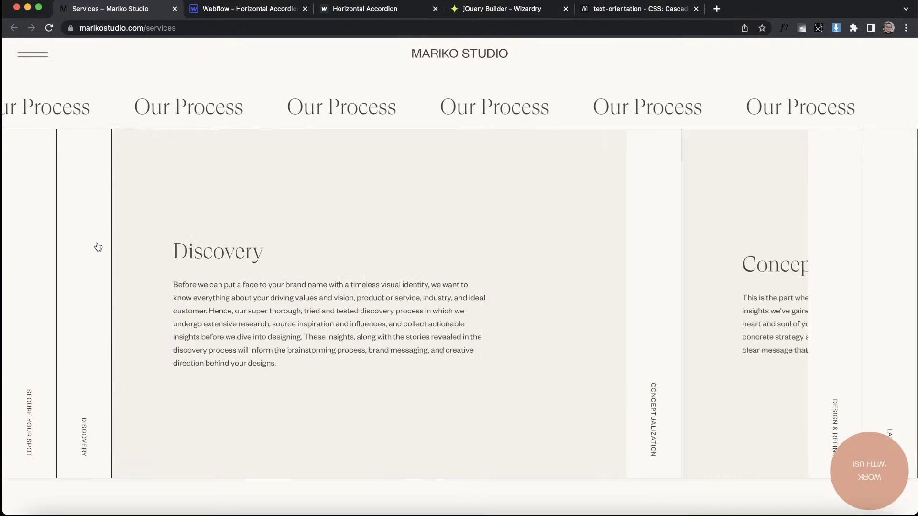
click(247, 10)
click(425, 174)
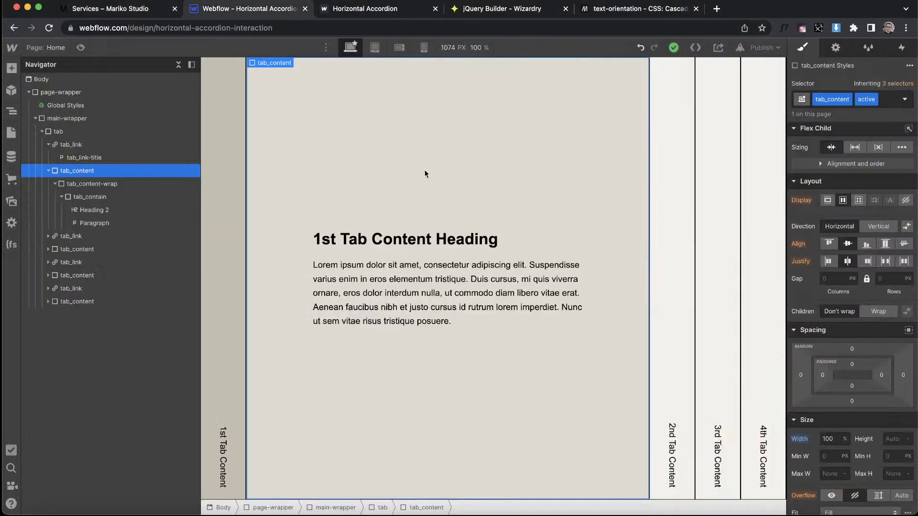